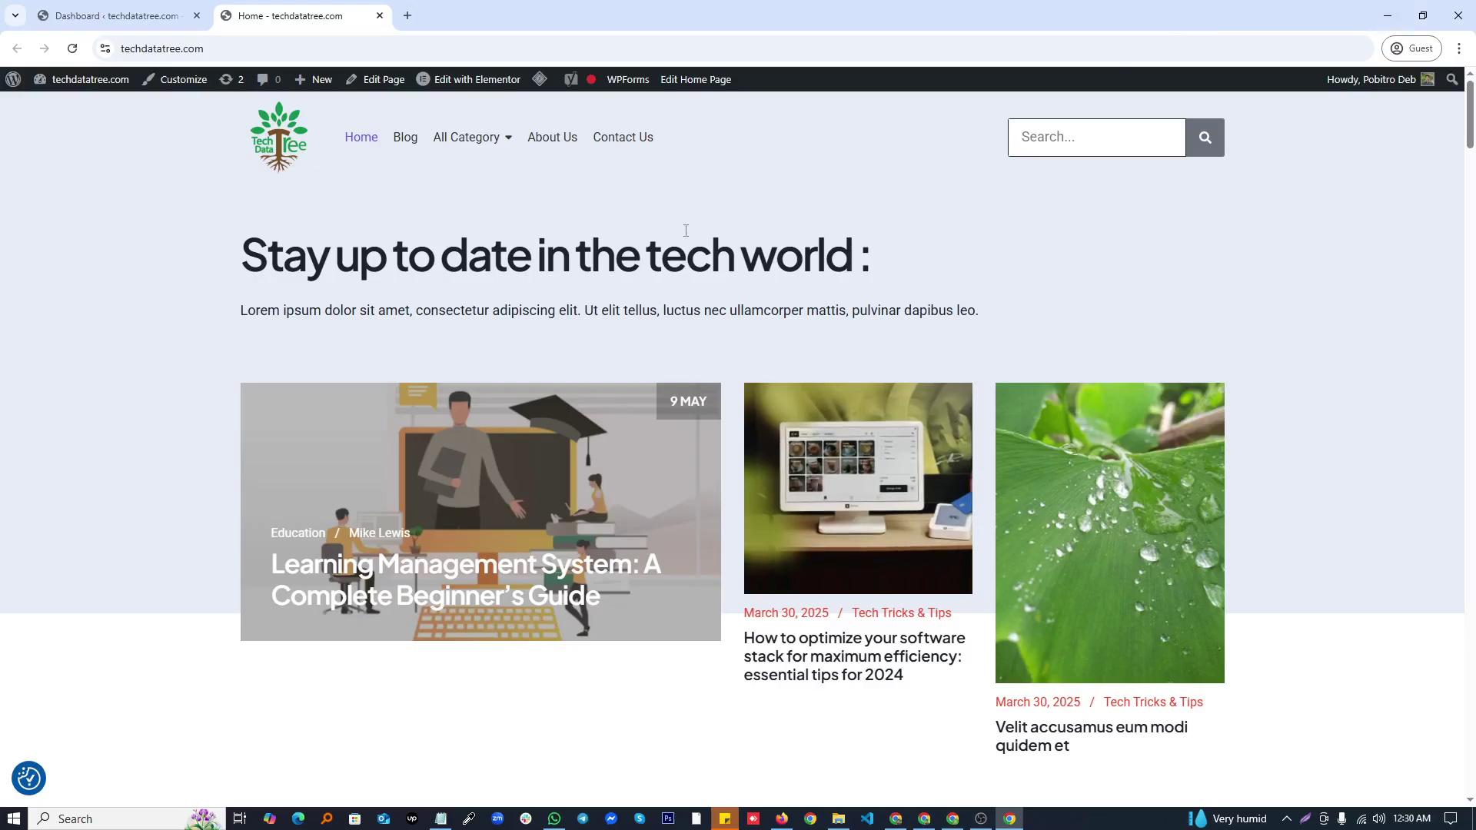
Step: Look through the live home page from the hero section to the author and footer area, and return to its beginning
scroll(686, 231, "down", 12)
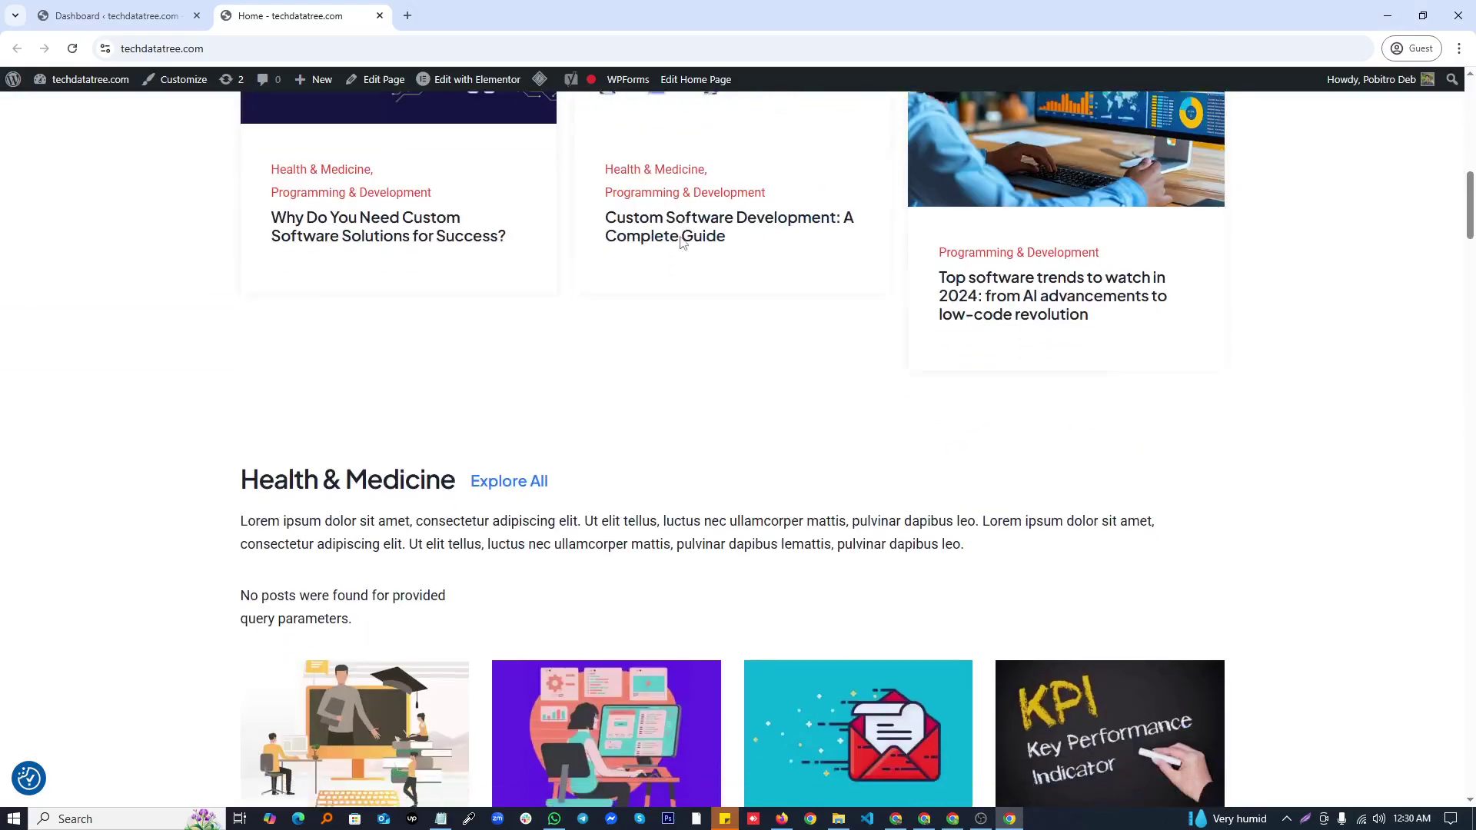
scroll(679, 242, "down", 20)
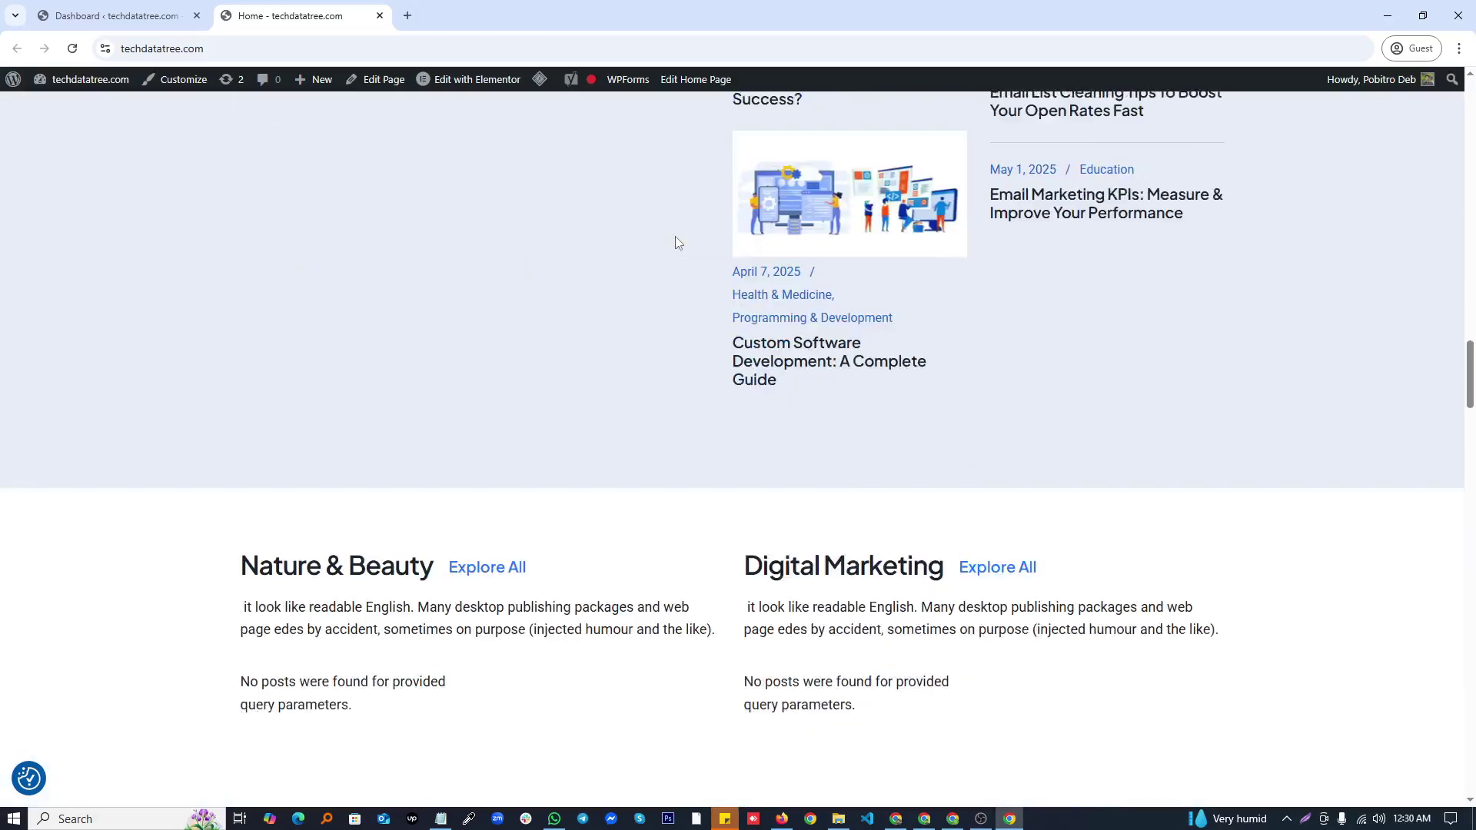
scroll(679, 243, "down", 15)
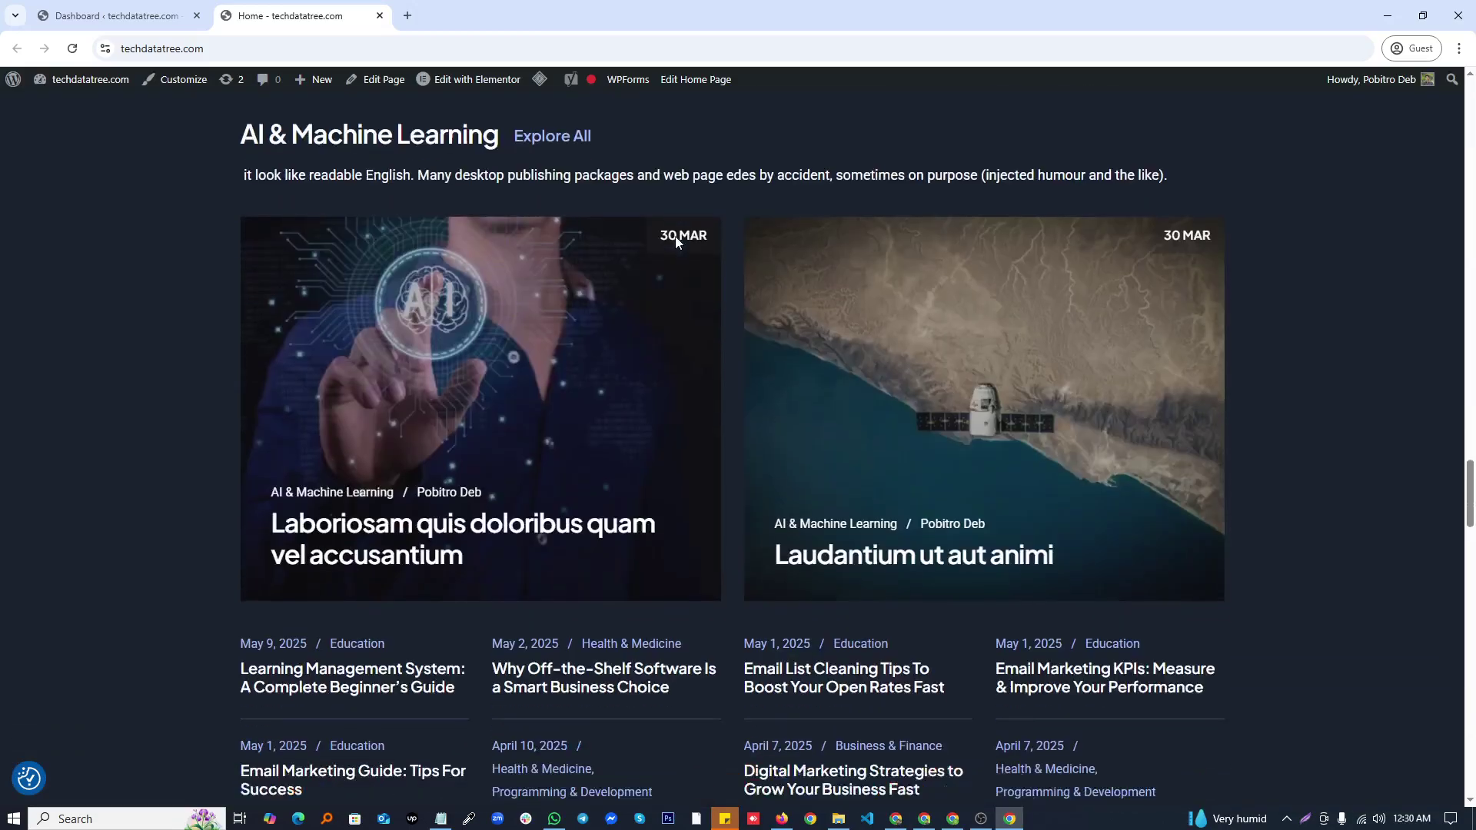
scroll(677, 241, "down", 18)
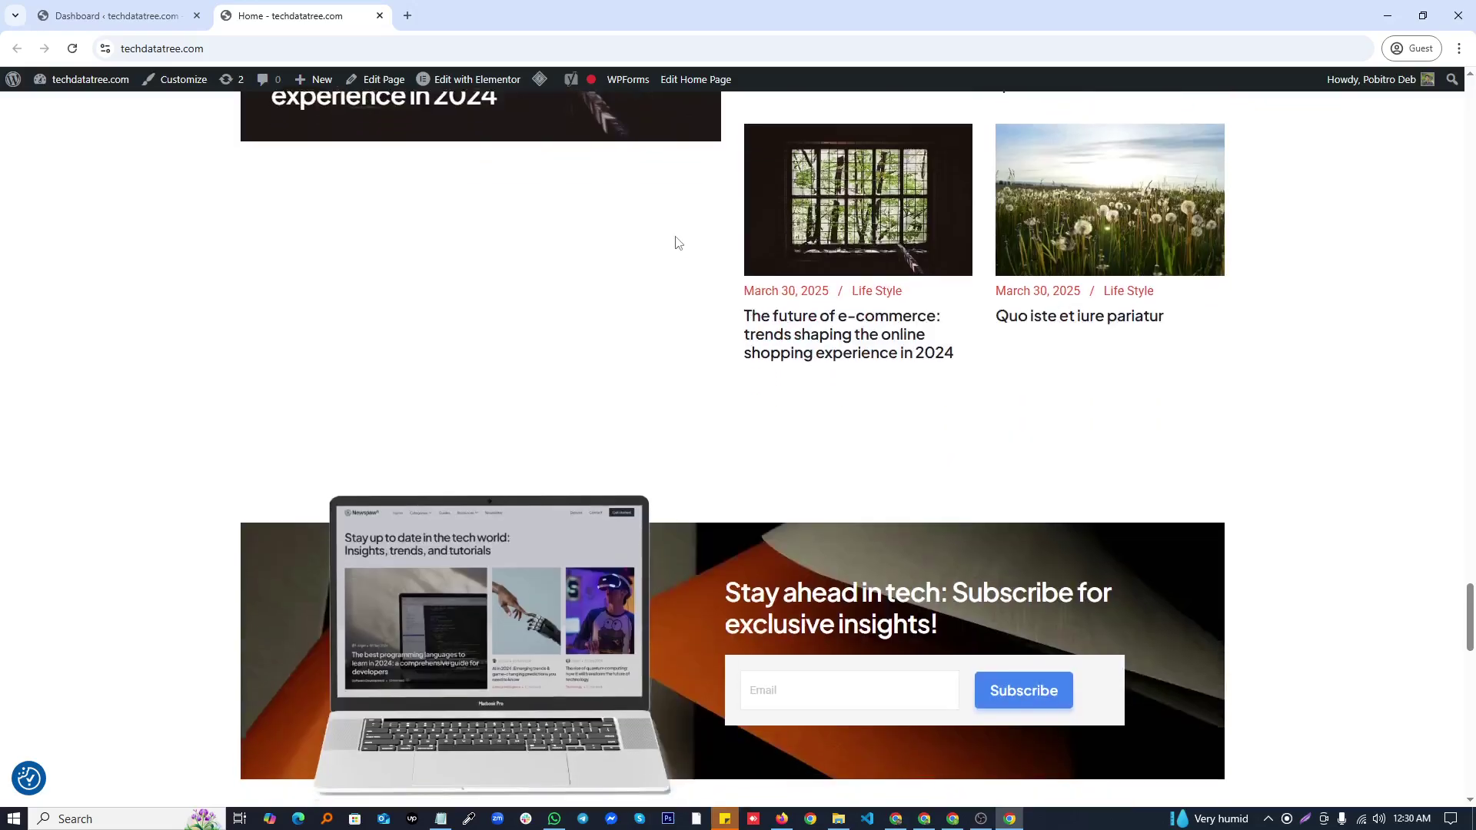
scroll(676, 243, "down", 12)
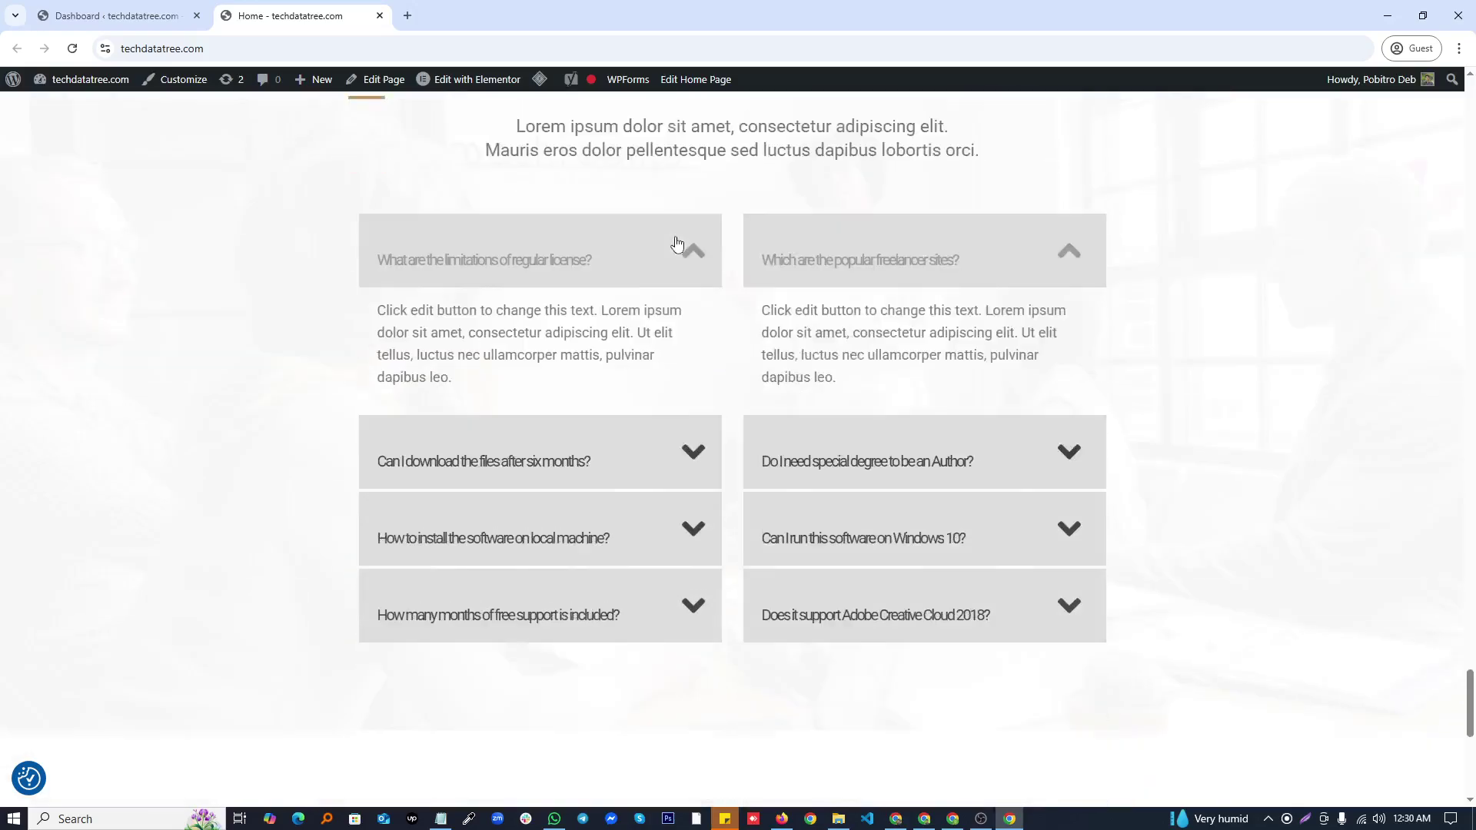
scroll(677, 243, "down", 8)
scroll(678, 244, "up", 5)
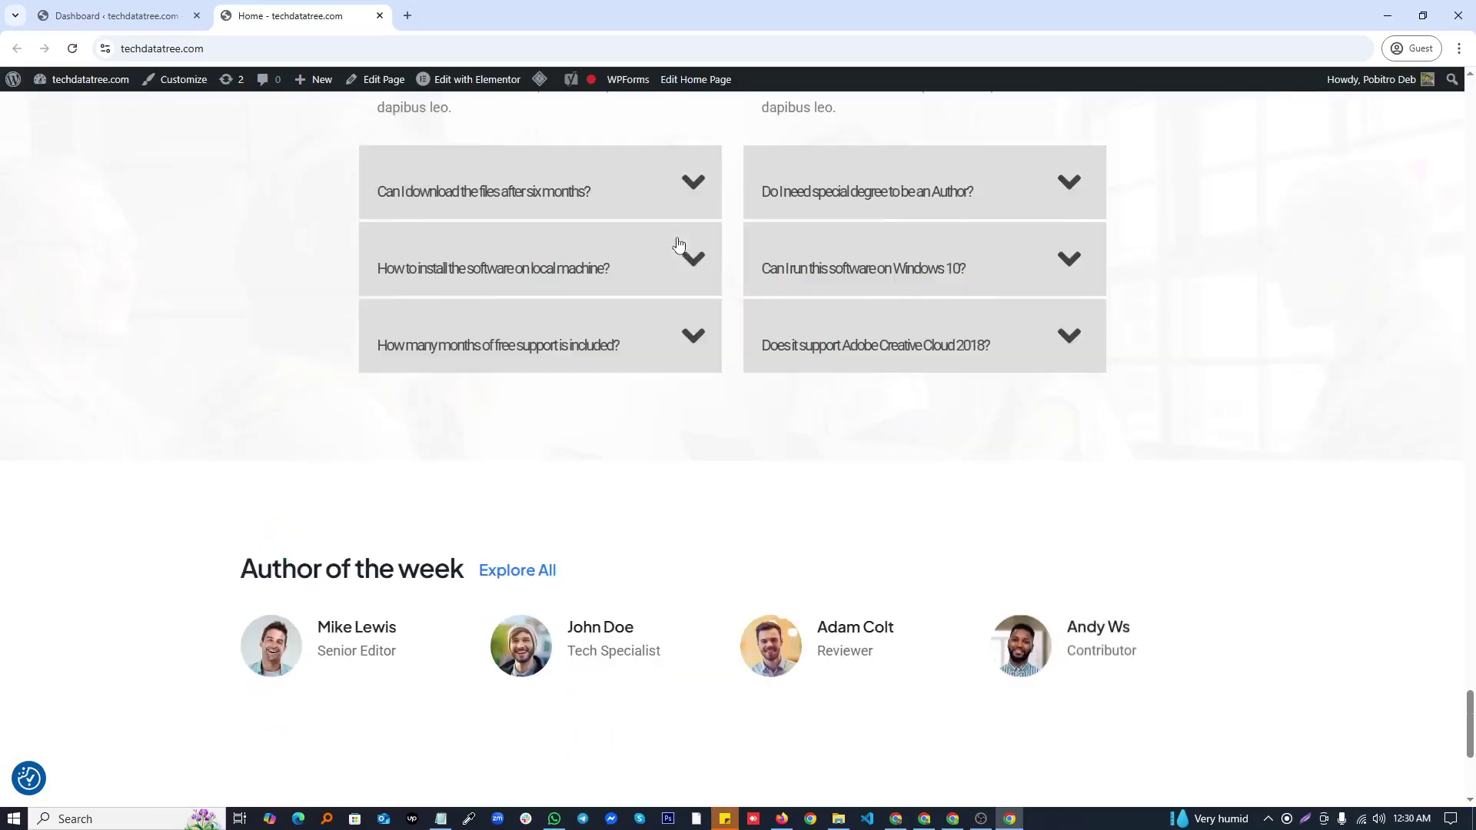
scroll(678, 243, "up", 20)
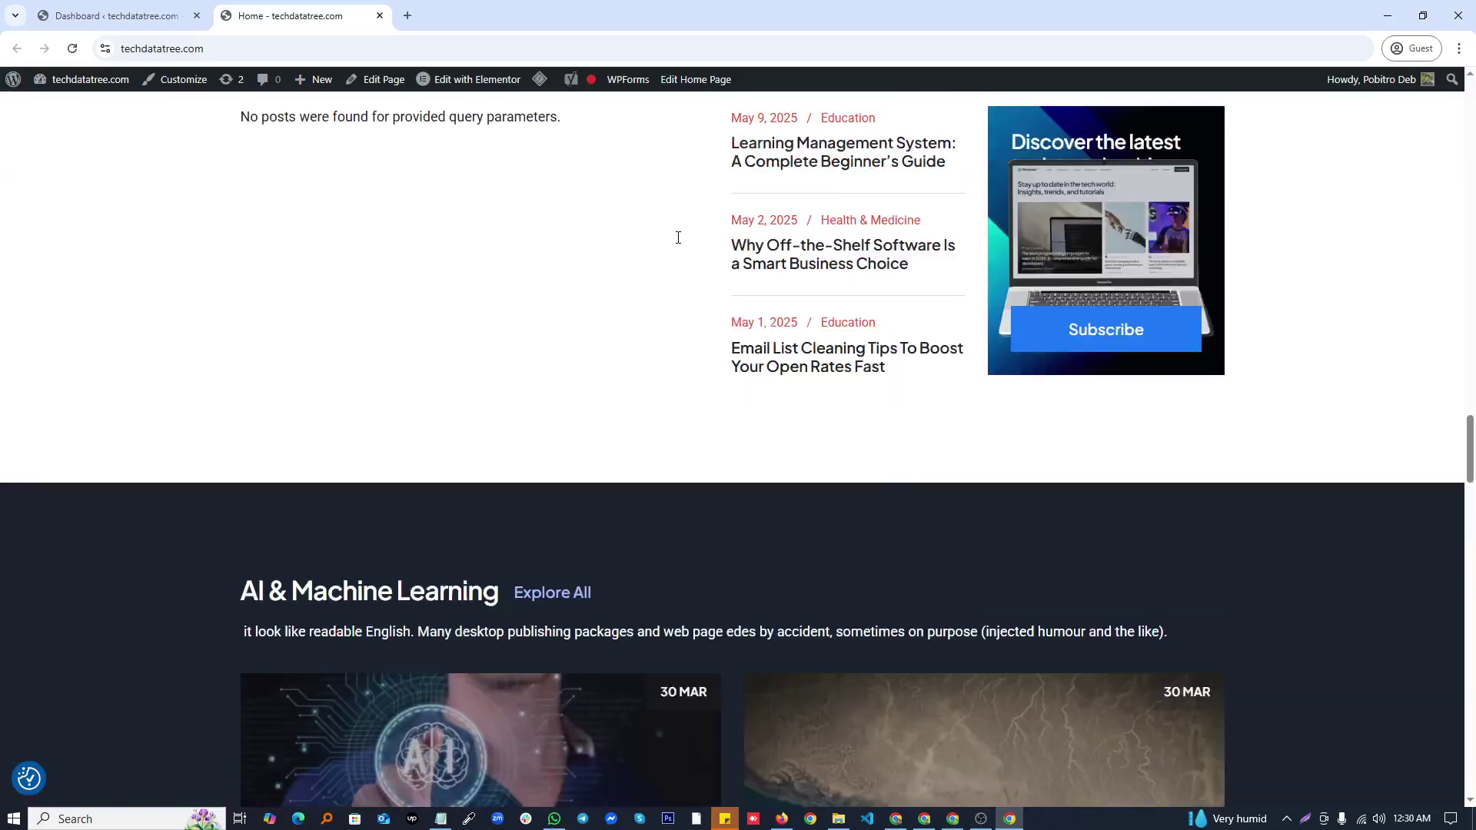
scroll(678, 238, "up", 20)
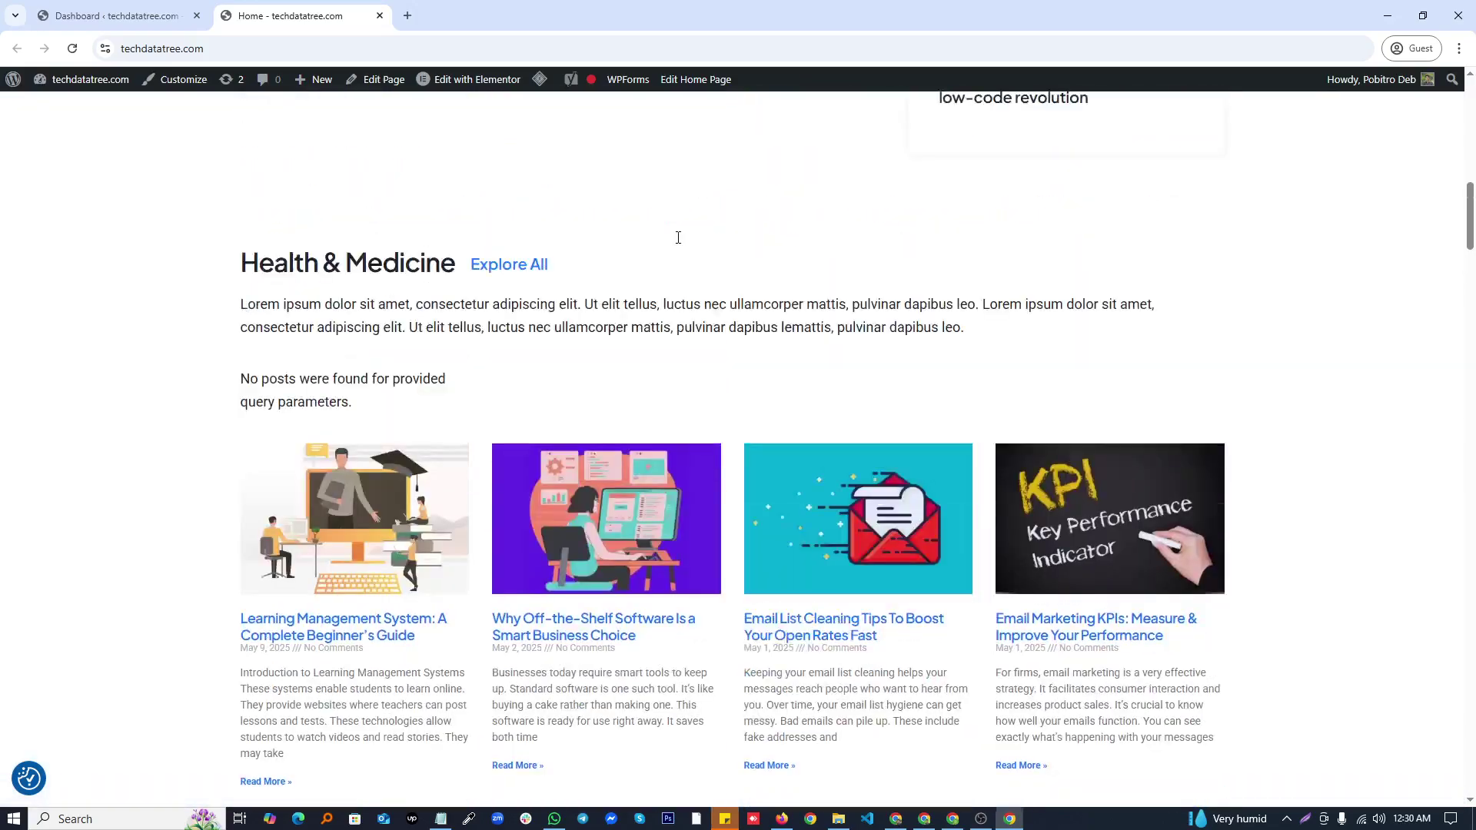
scroll(678, 238, "up", 15)
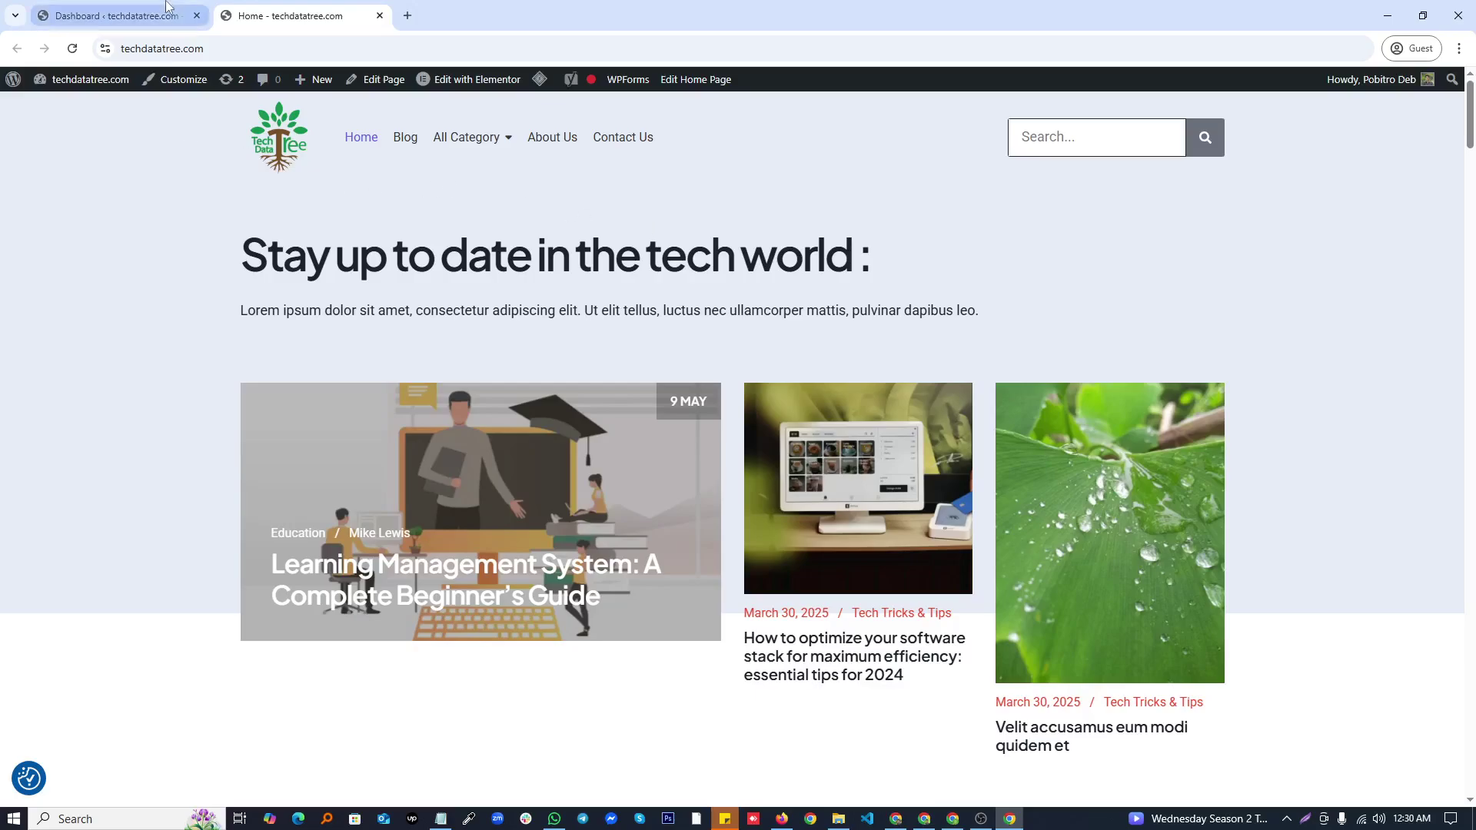
Step: Switch to the WordPress dashboard and search the add-plugins page for "WordPress Popular Posts"
left_click(142, 9)
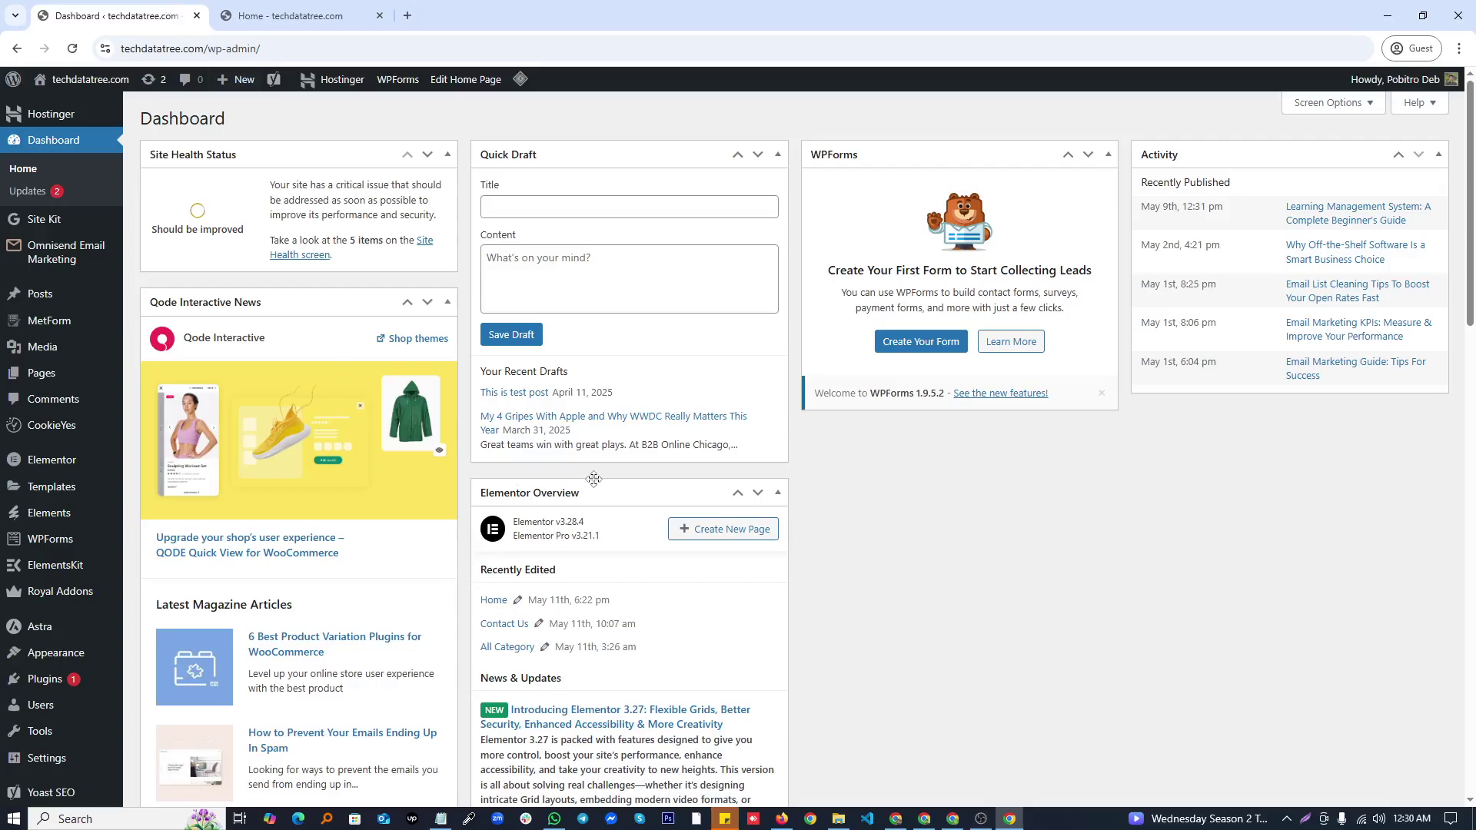
scroll(35, 668, "down", 1)
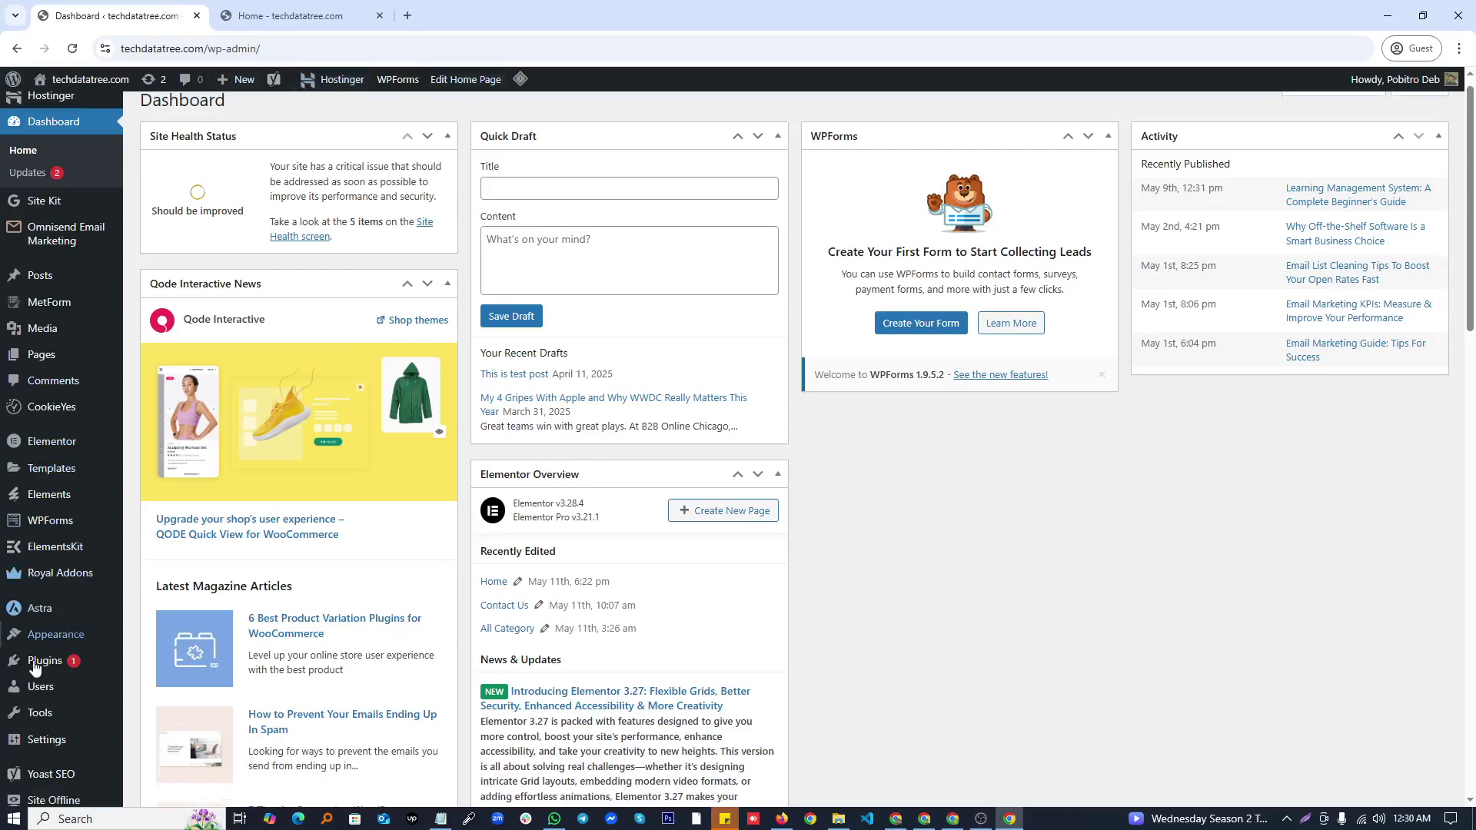
left_click(45, 604)
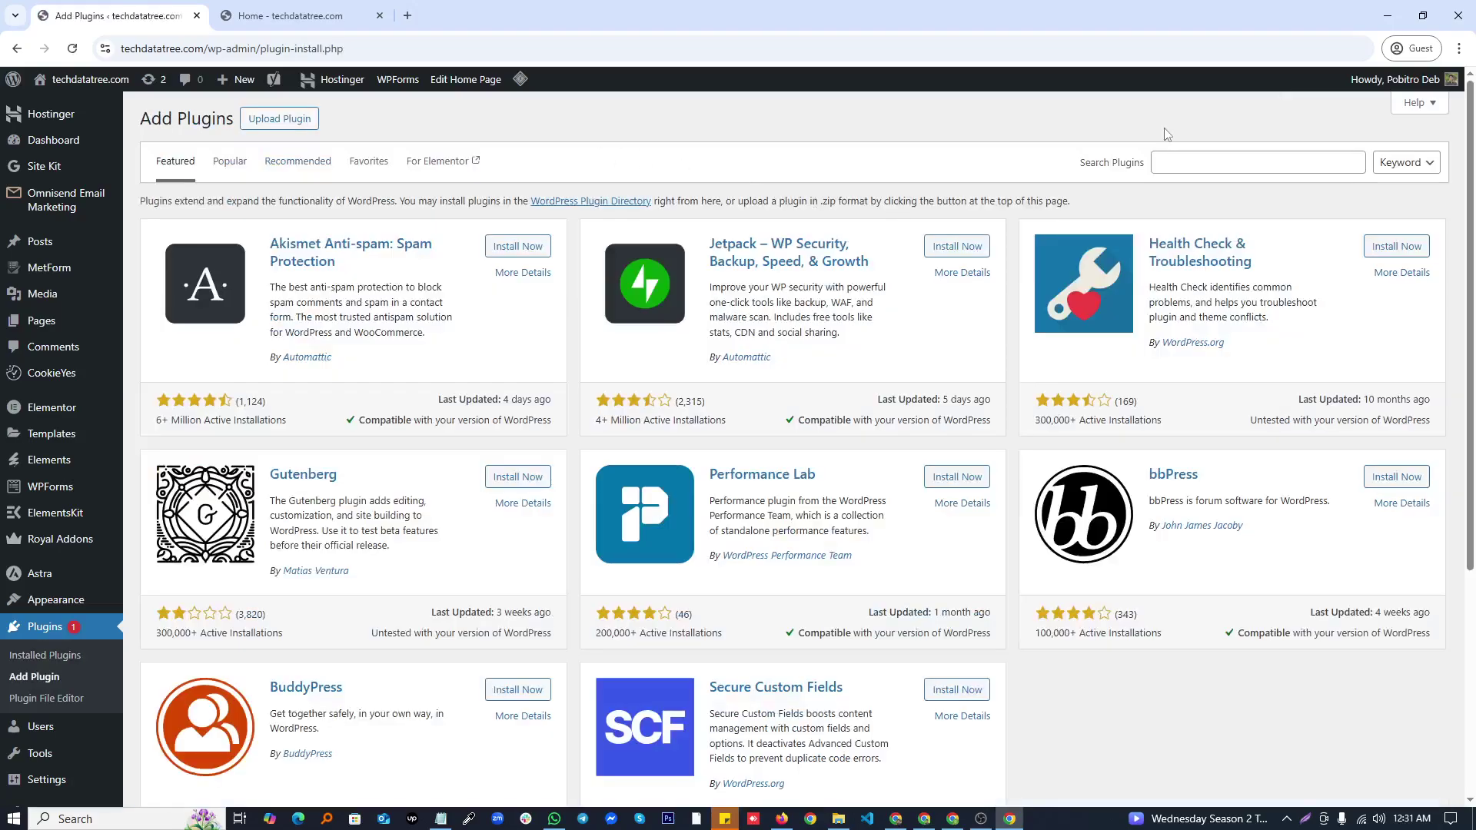
left_click(1181, 158)
type("WordPress Popular Posts")
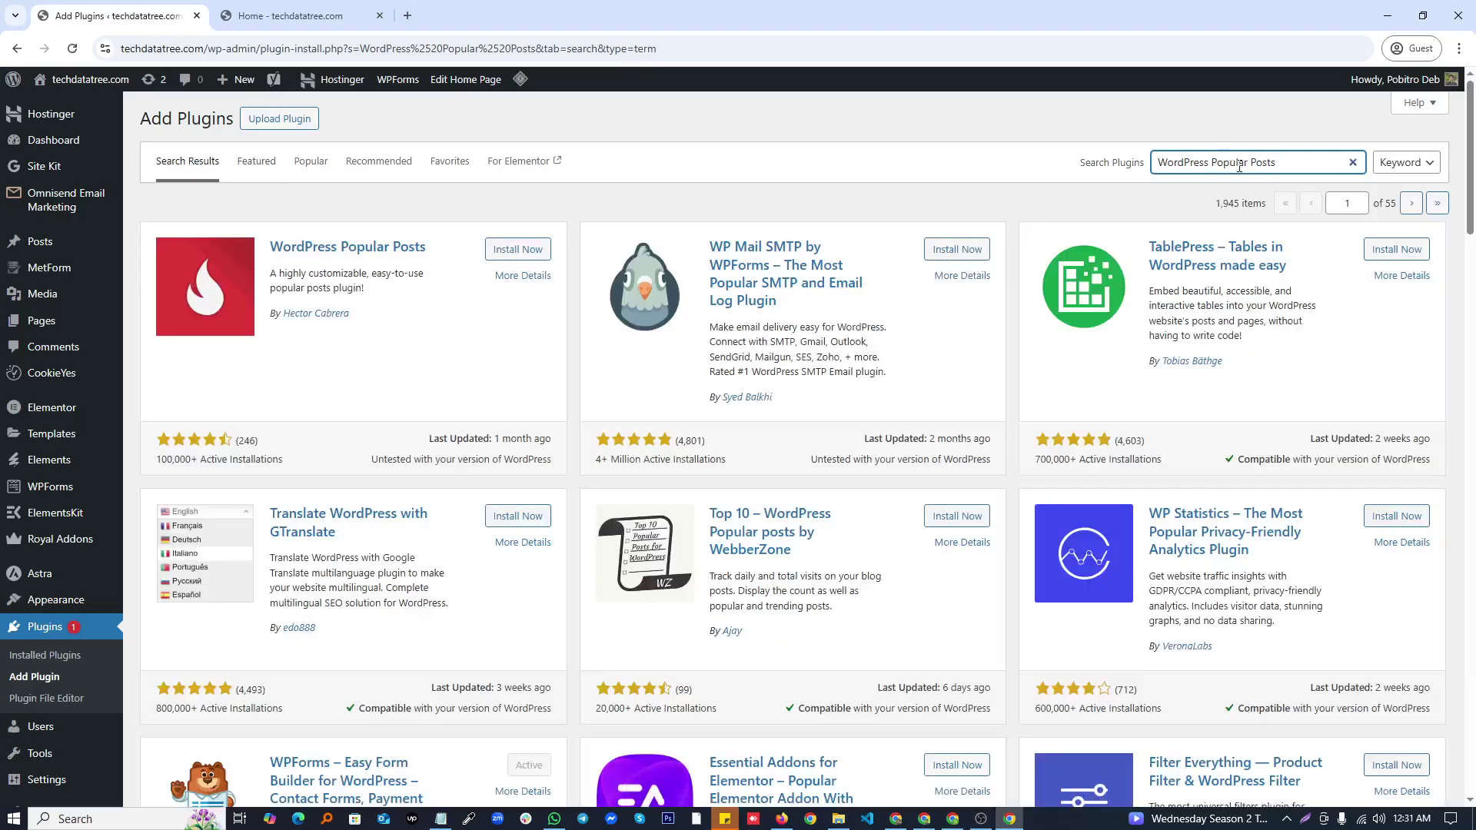
Step: Install and activate the WordPress Popular Posts plugin from the search results
scroll(861, 287, "down", 1)
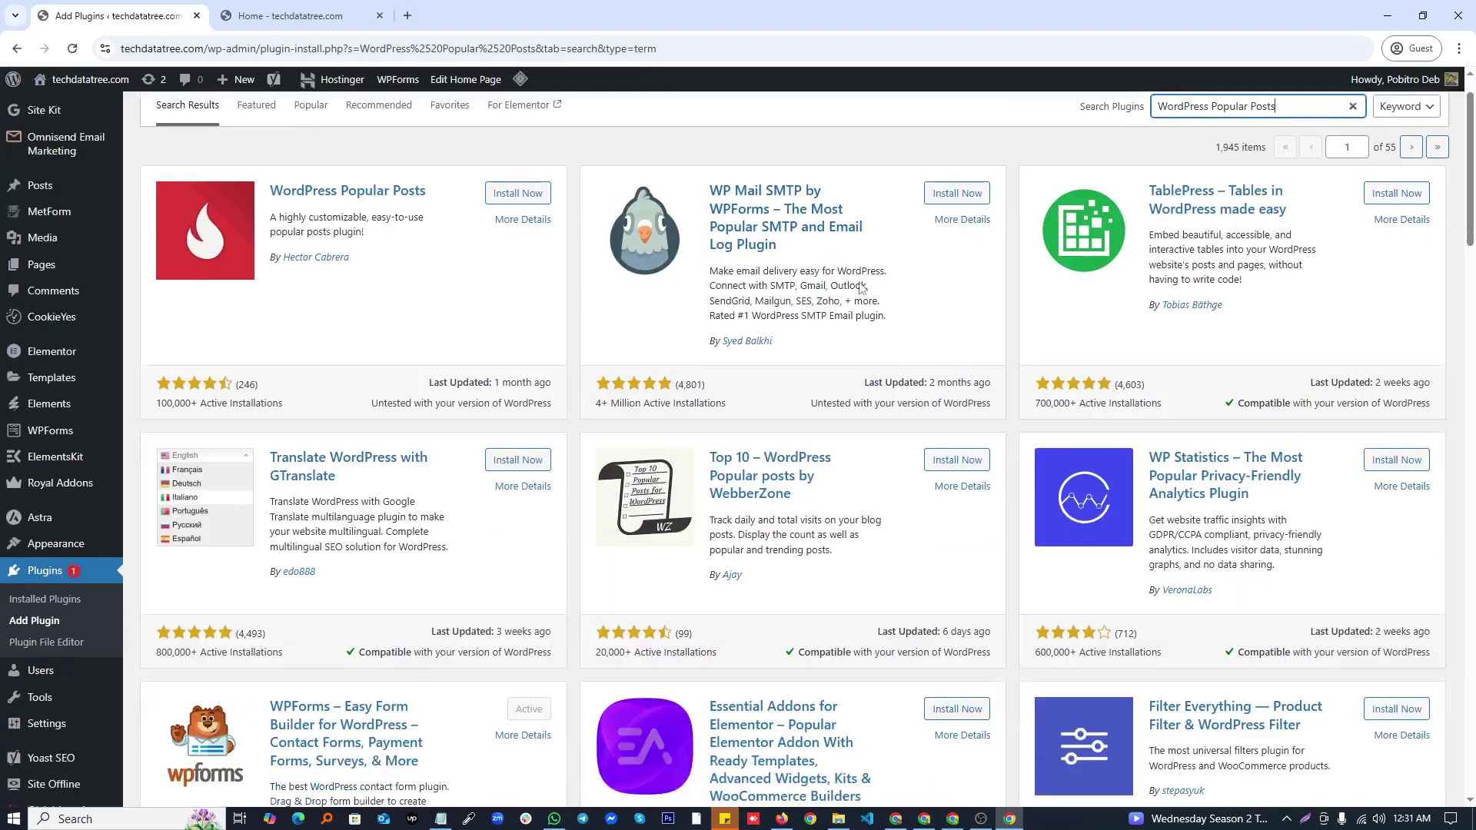
scroll(861, 287, "down", 4)
scroll(861, 285, "up", 5)
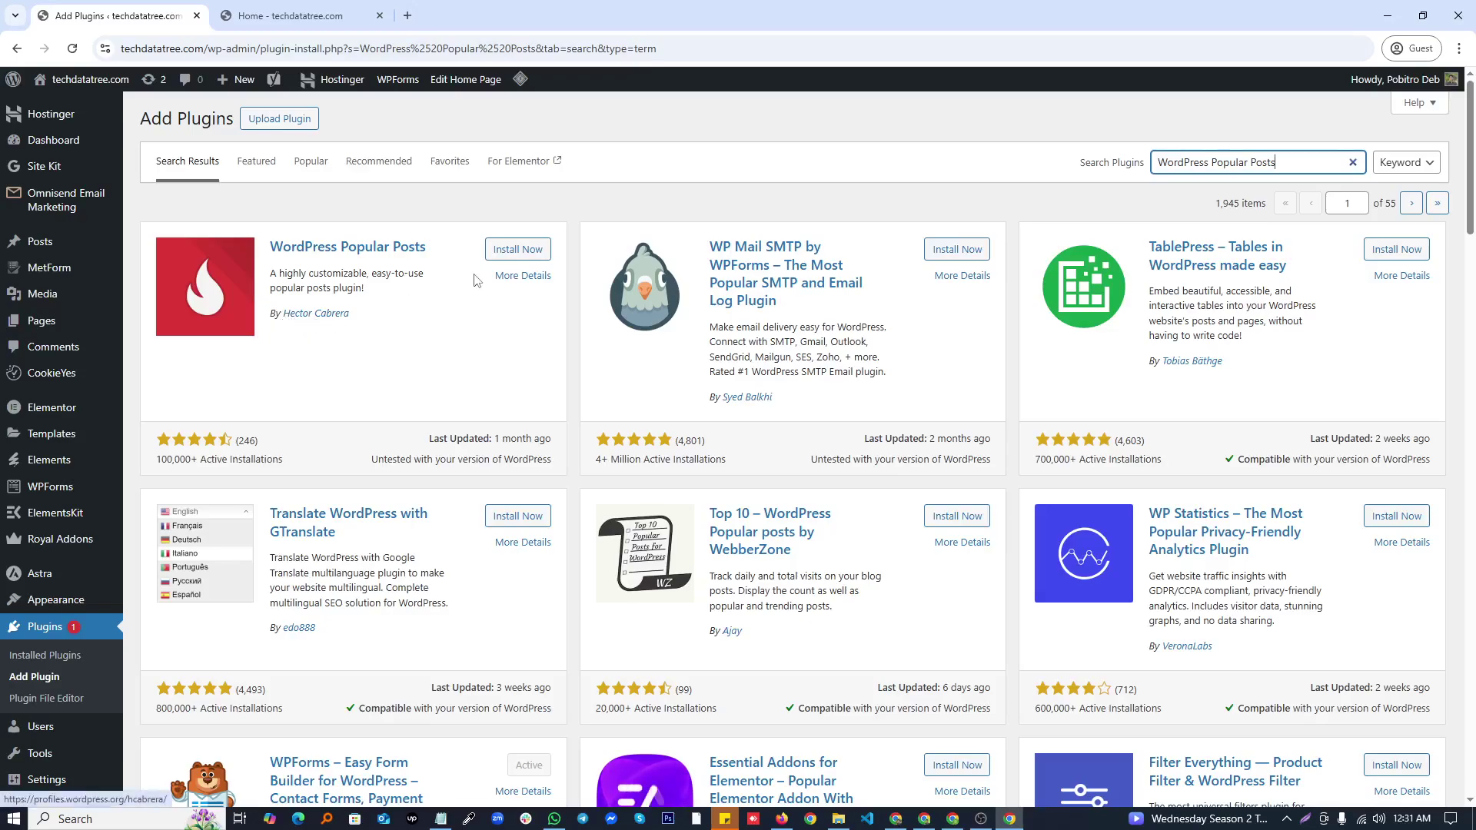
left_click(522, 254)
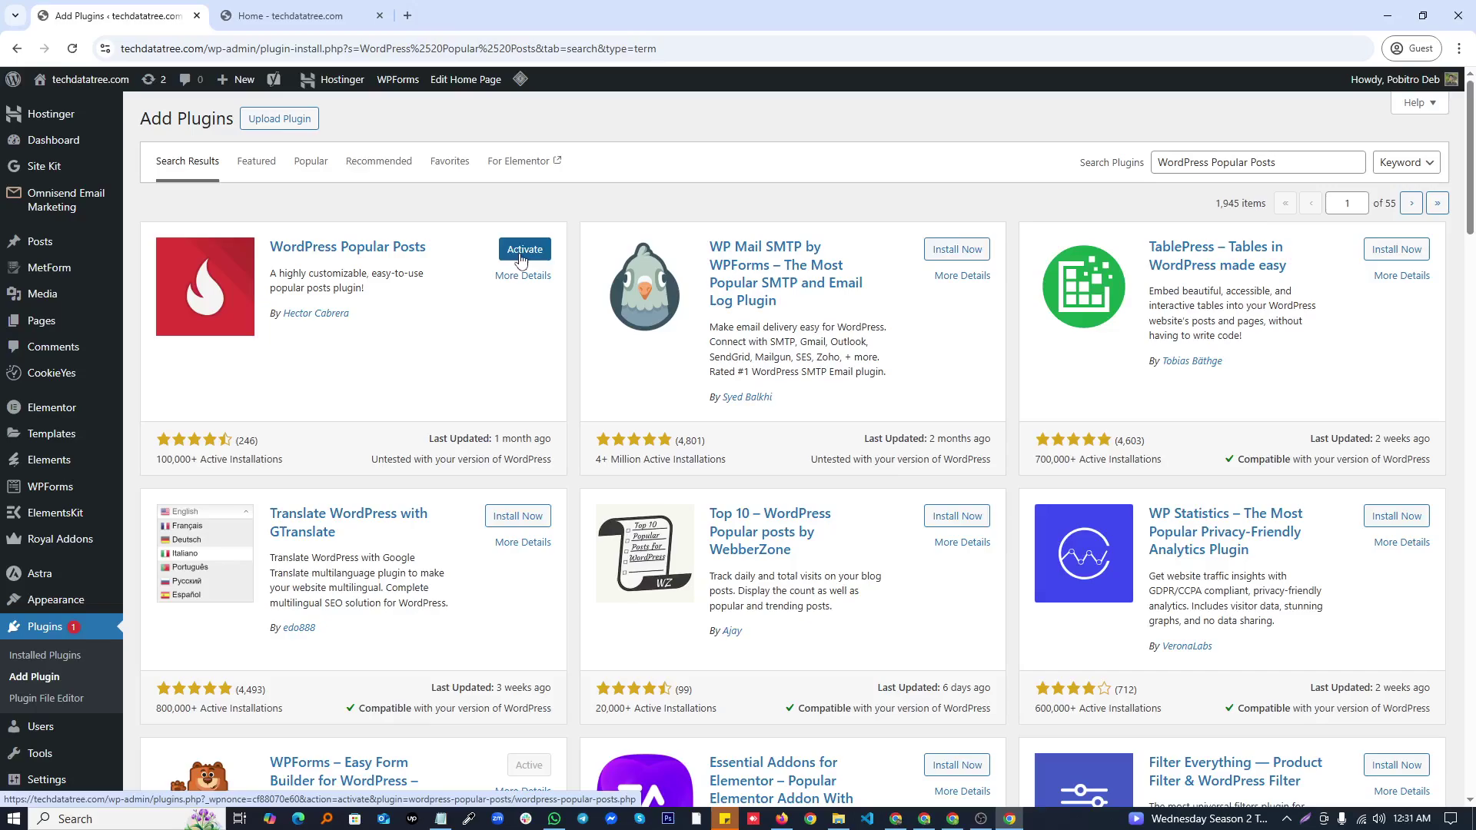
left_click(520, 253)
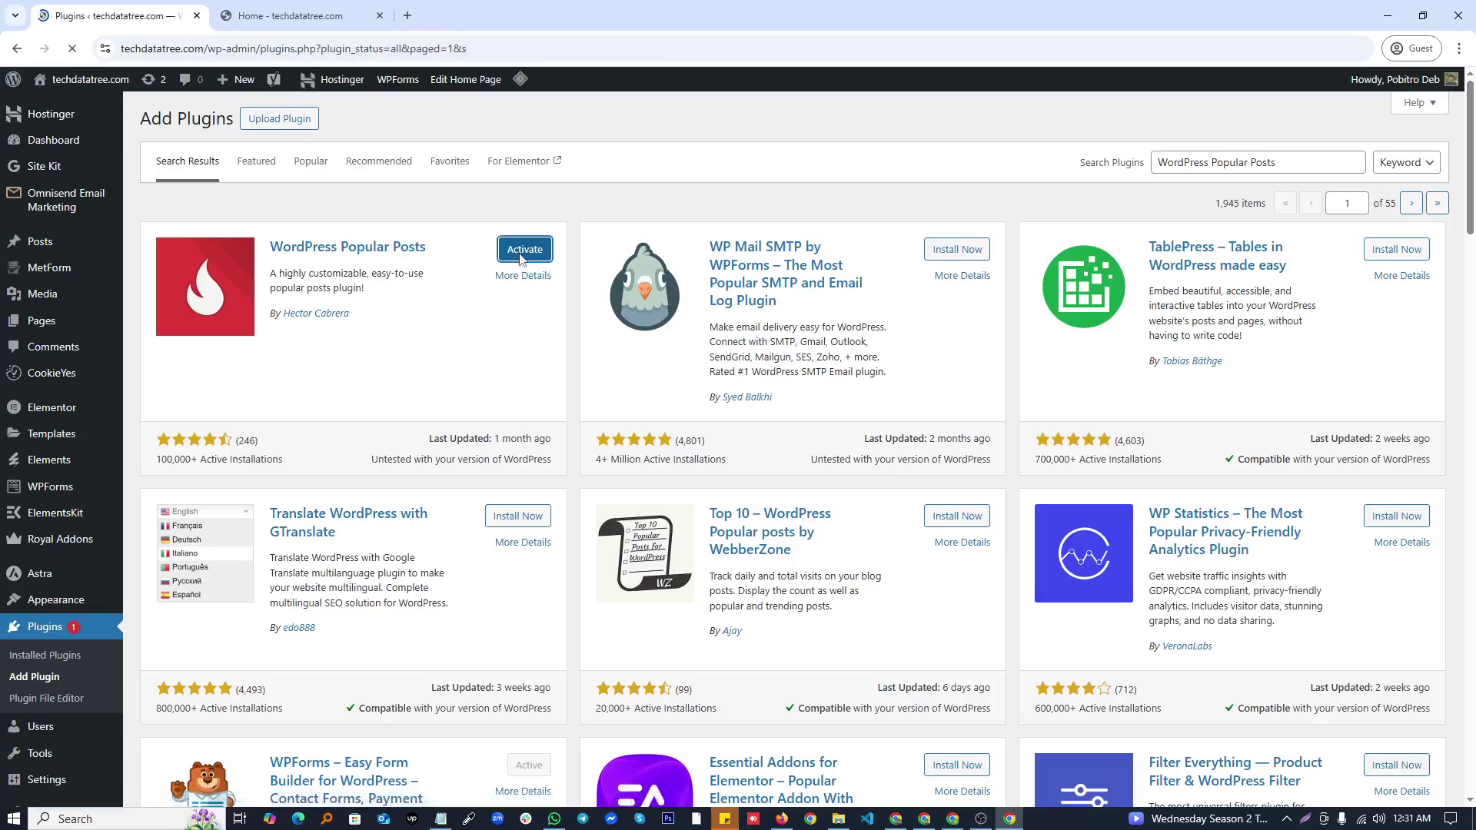
Step: Open the settings page of the WordPress Popular Posts plugin
scroll(523, 263, "down", 10)
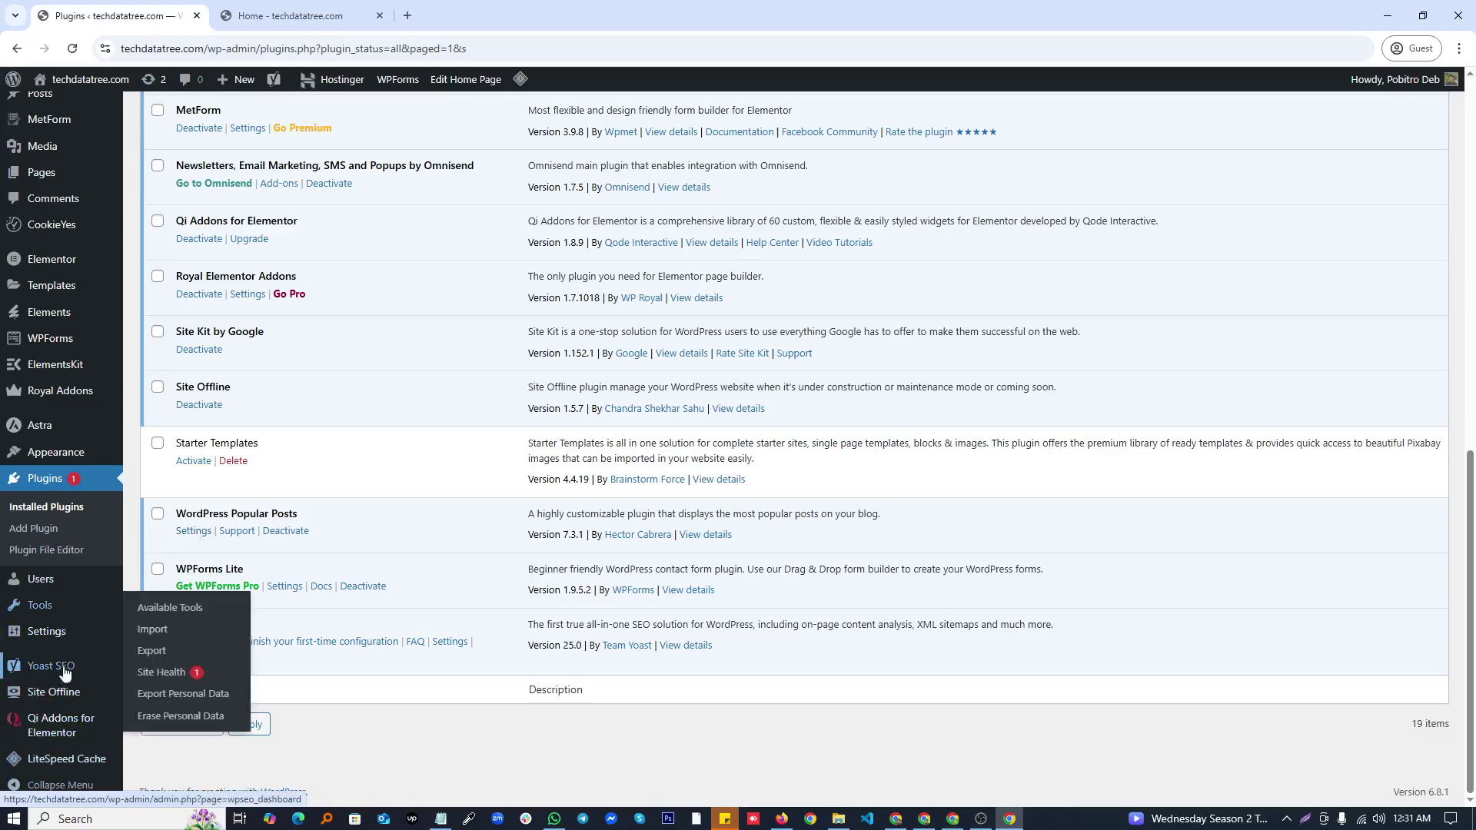
mouse_move(45, 640)
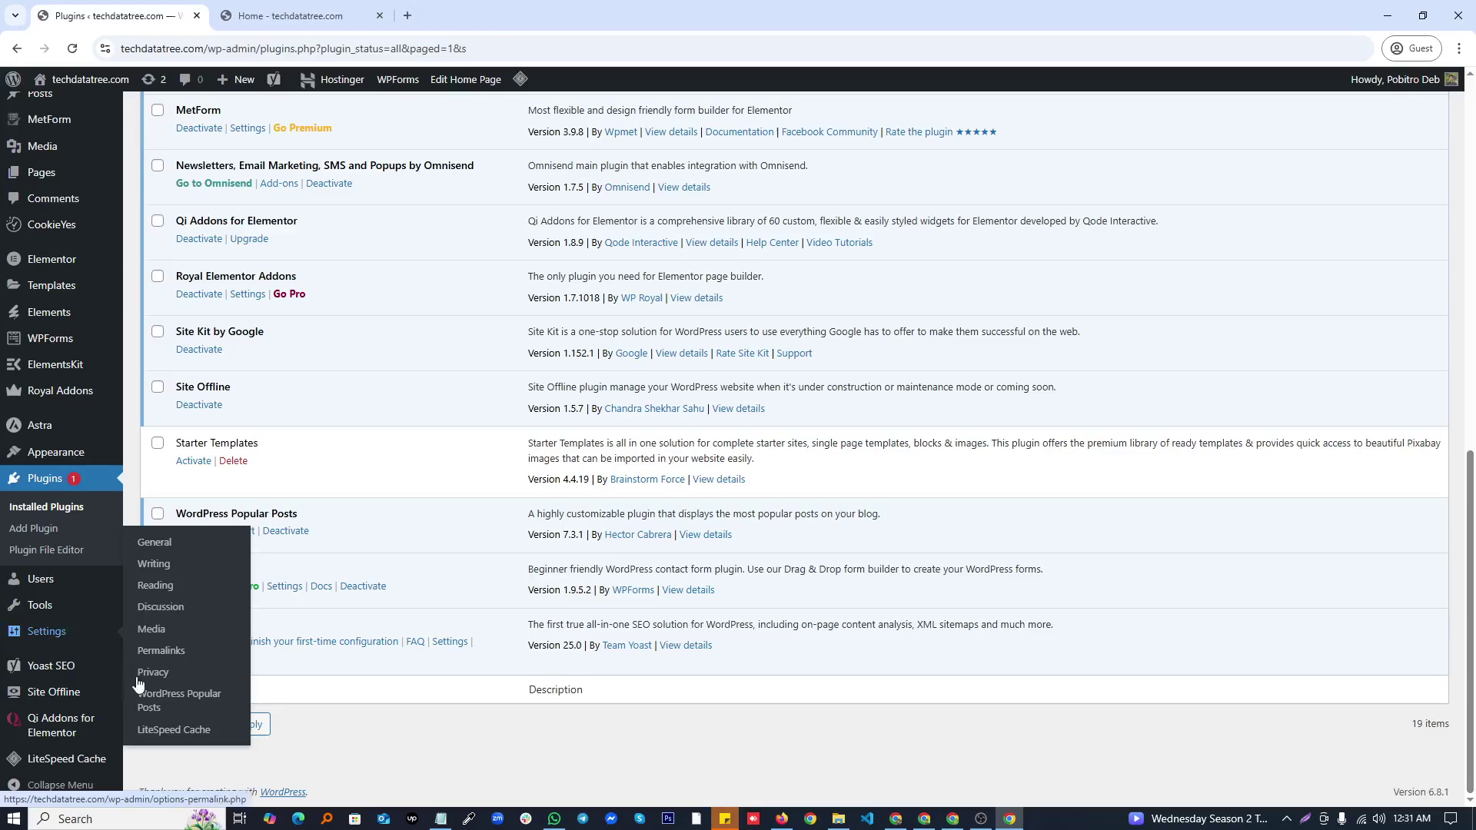
left_click(170, 703)
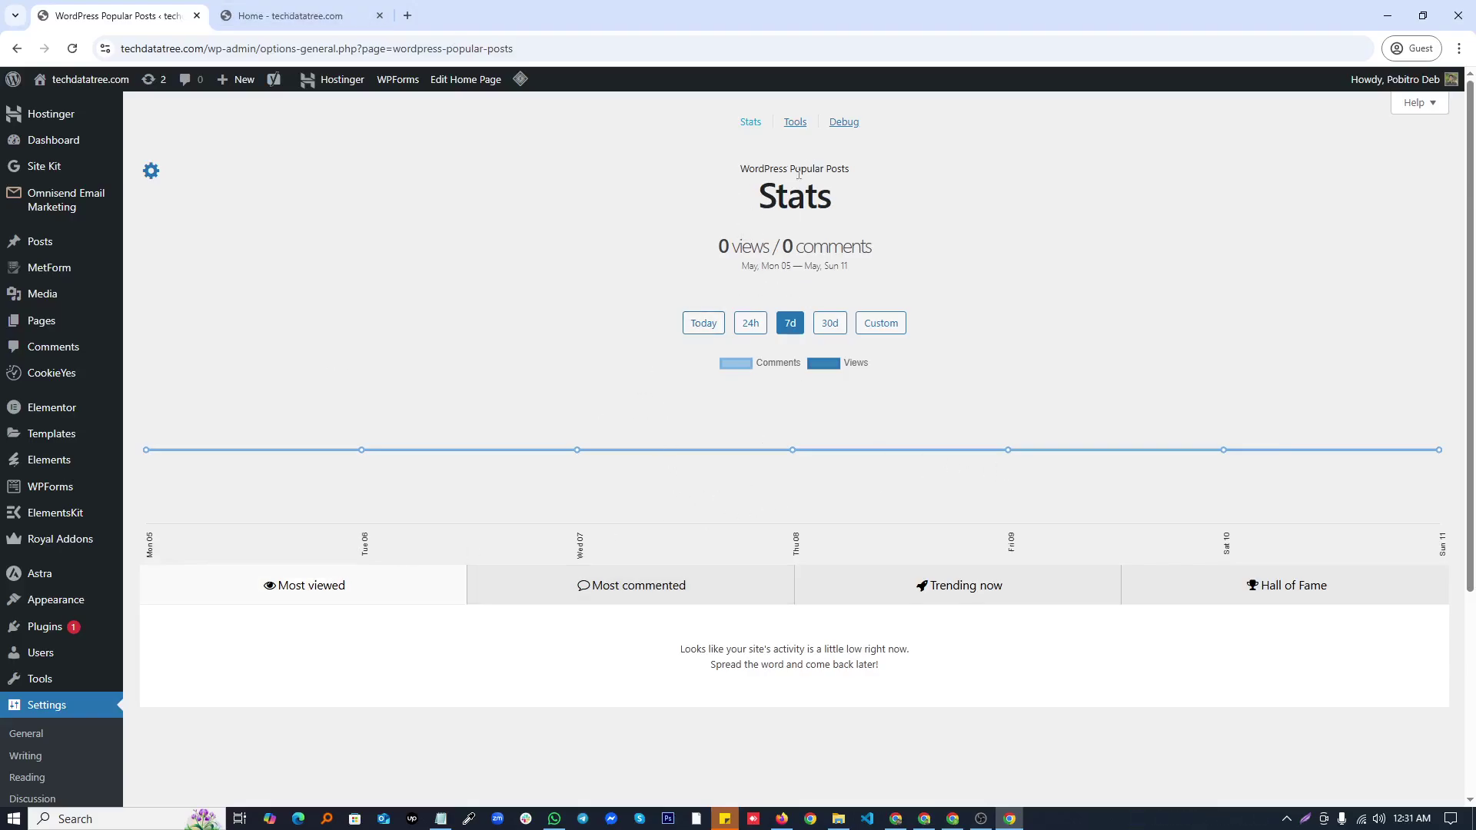
Step: Reload the live home page and look through all its post sections down to the footer
left_click(307, 14)
mouse_move(77, 81)
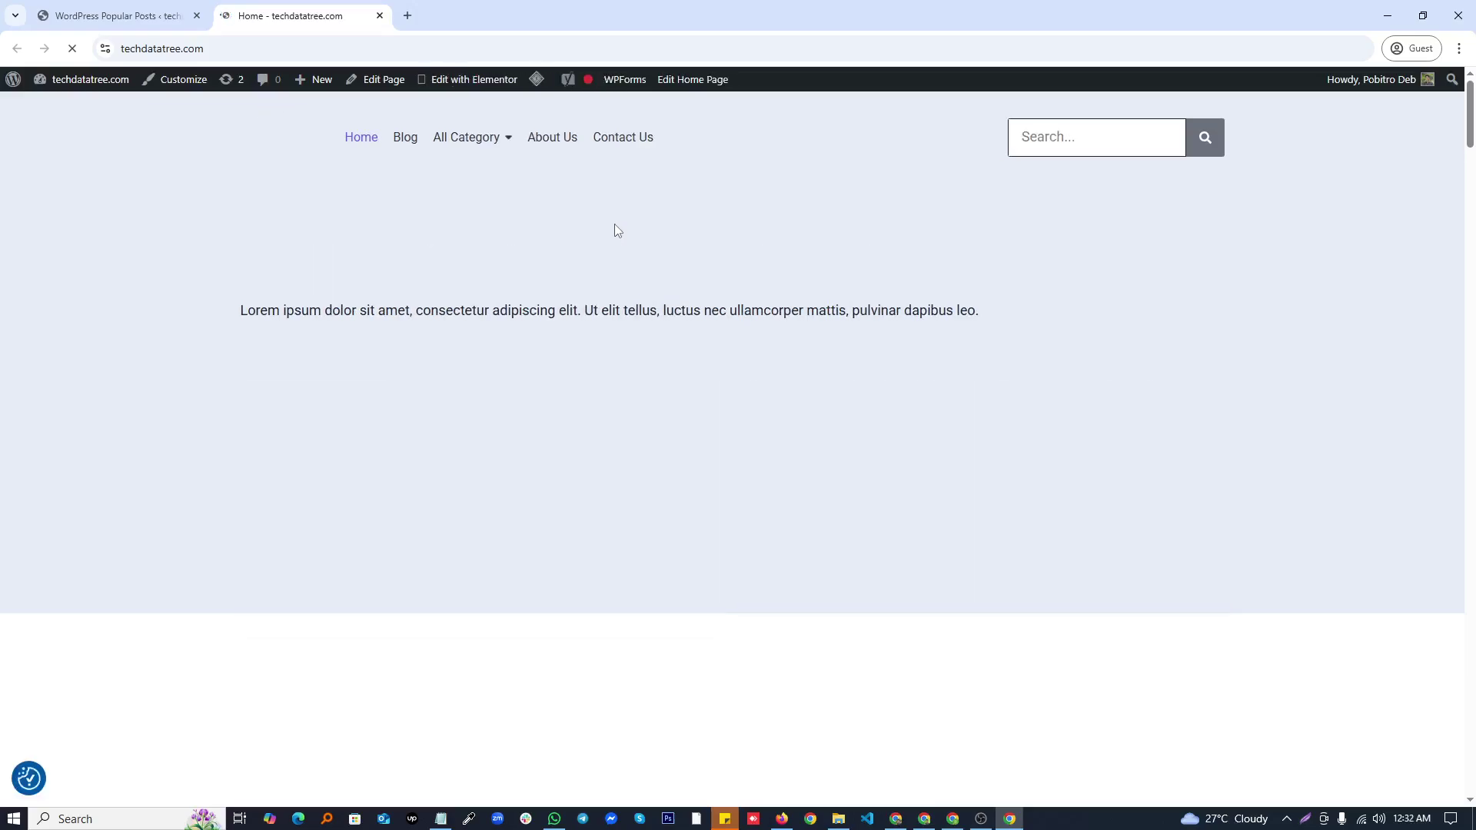
scroll(623, 238, "down", 20)
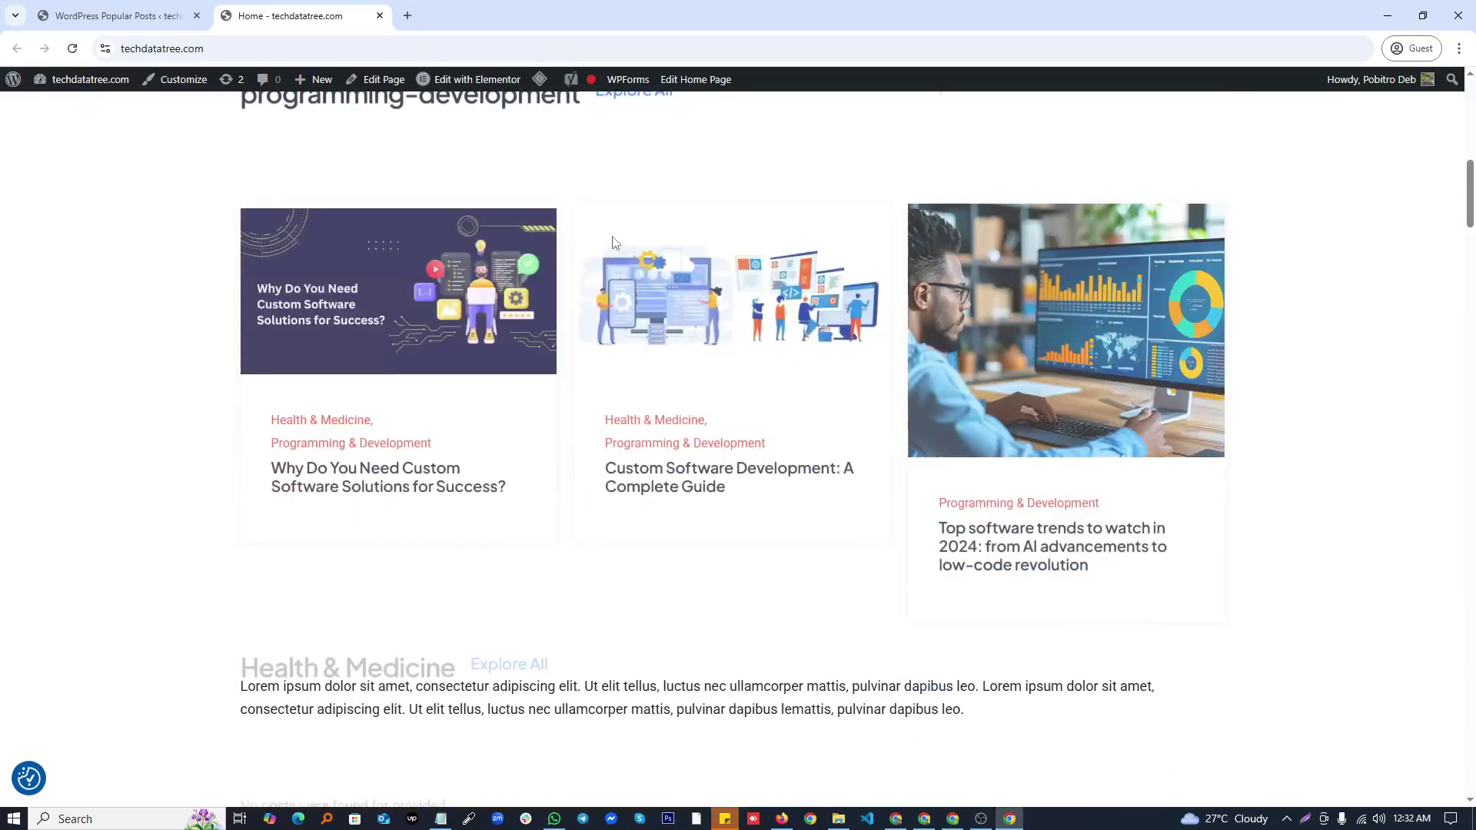
scroll(613, 231, "down", 20)
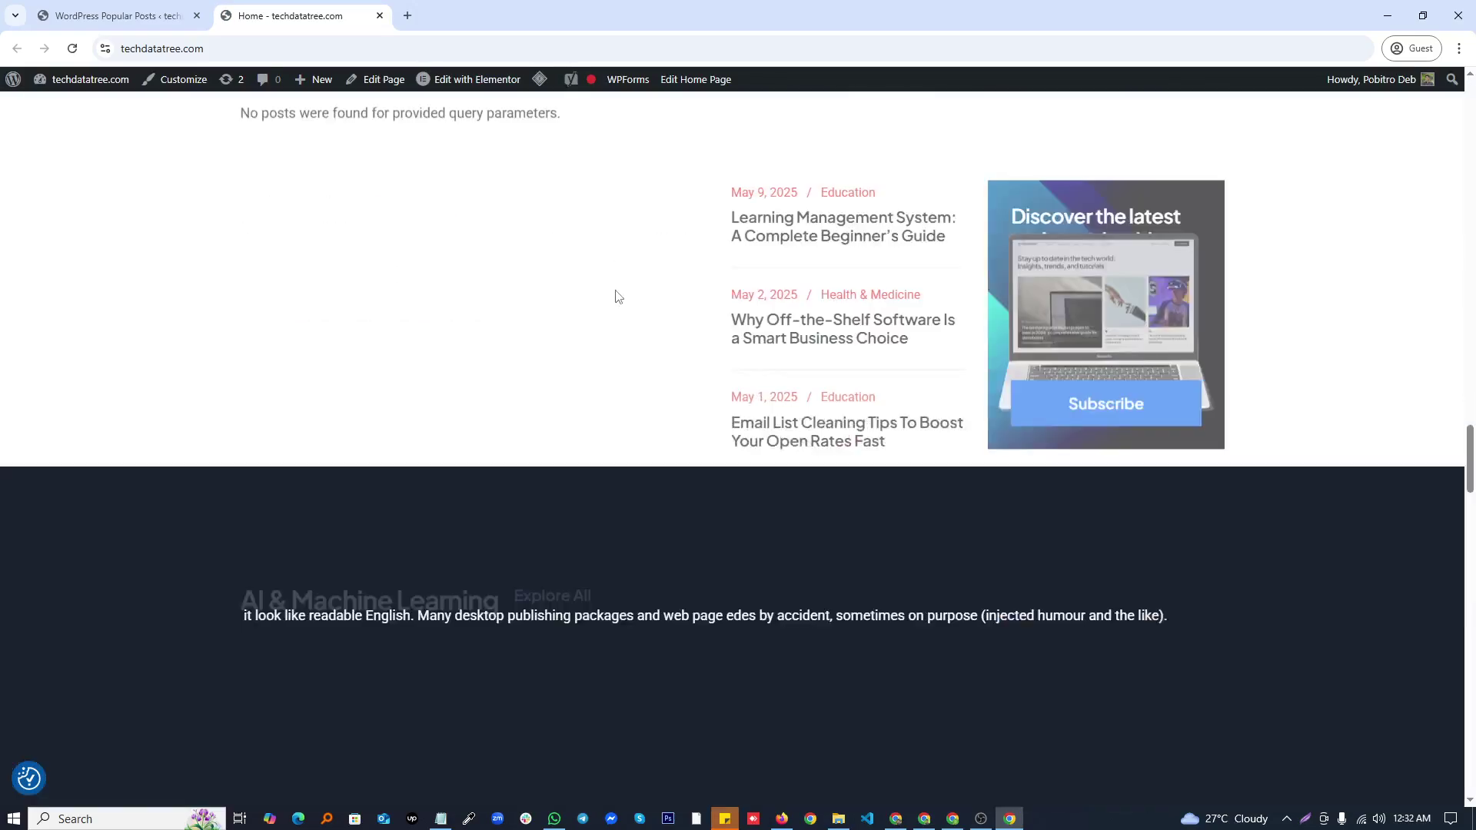
scroll(617, 299, "down", 20)
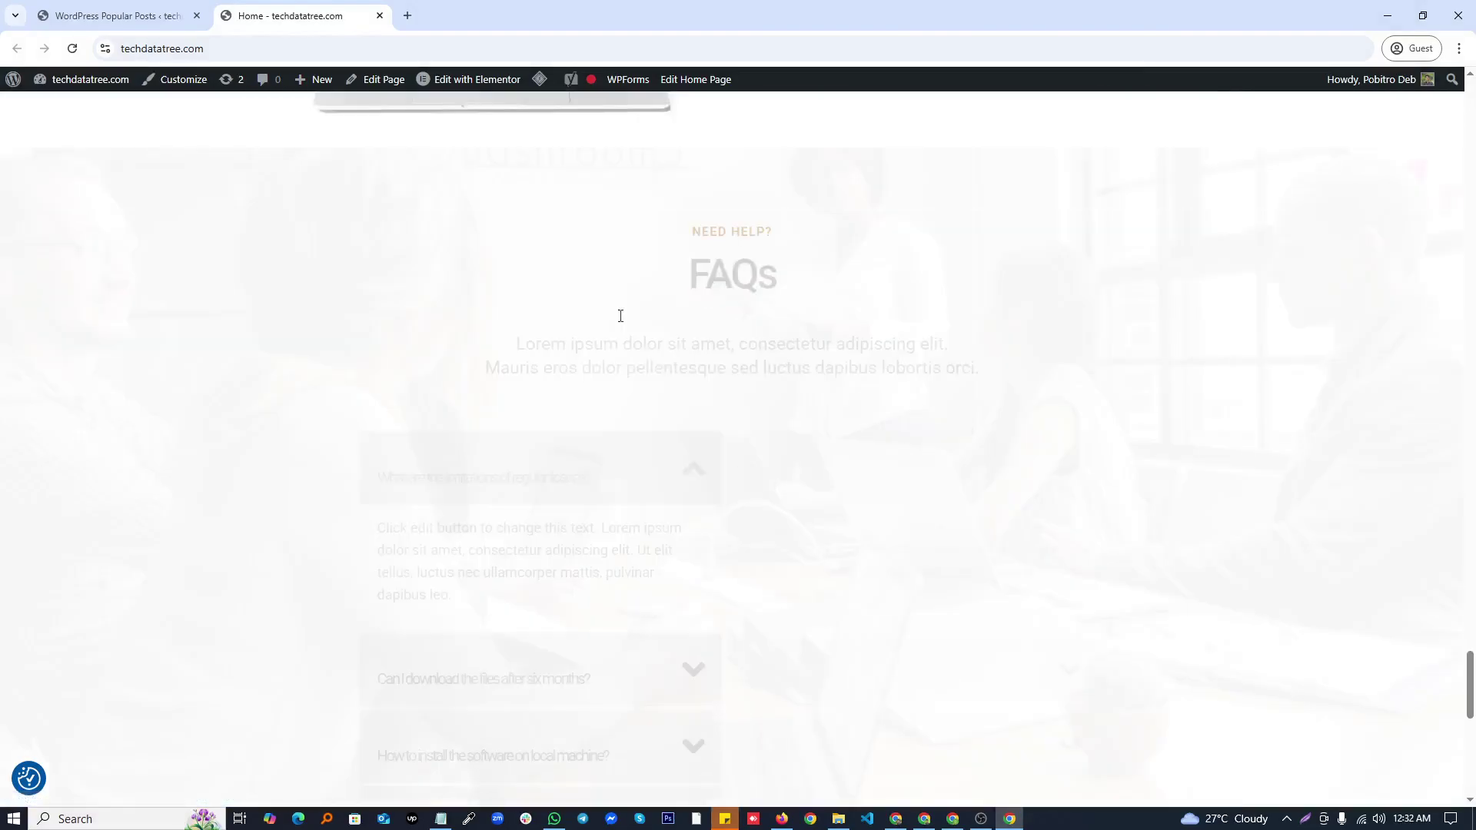
scroll(623, 323, "down", 5)
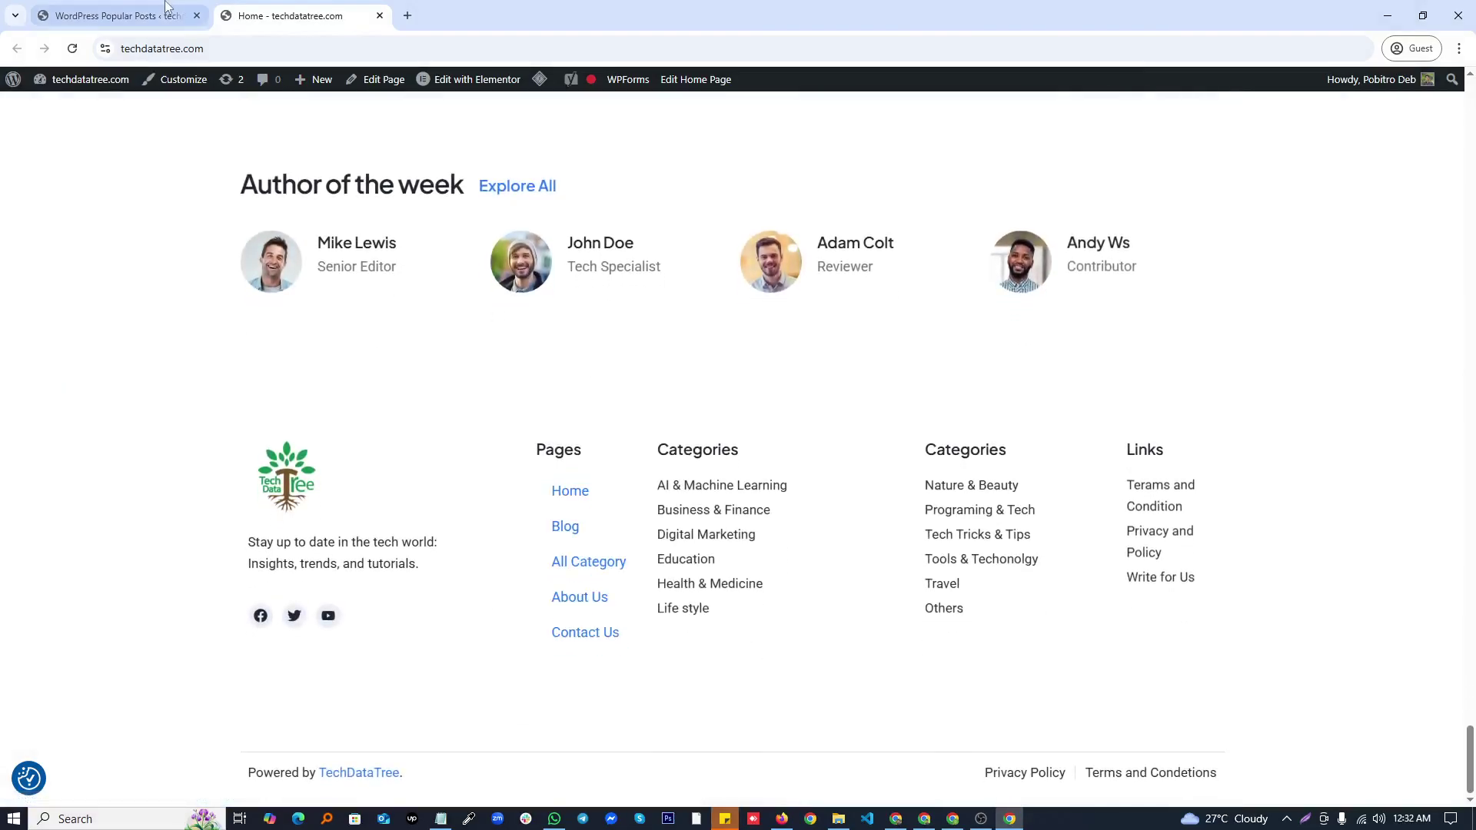
Step: Return to the plugin's settings, open its Tools page and review the image source and thumbnail format options
key("ctrl+shift+Tab")
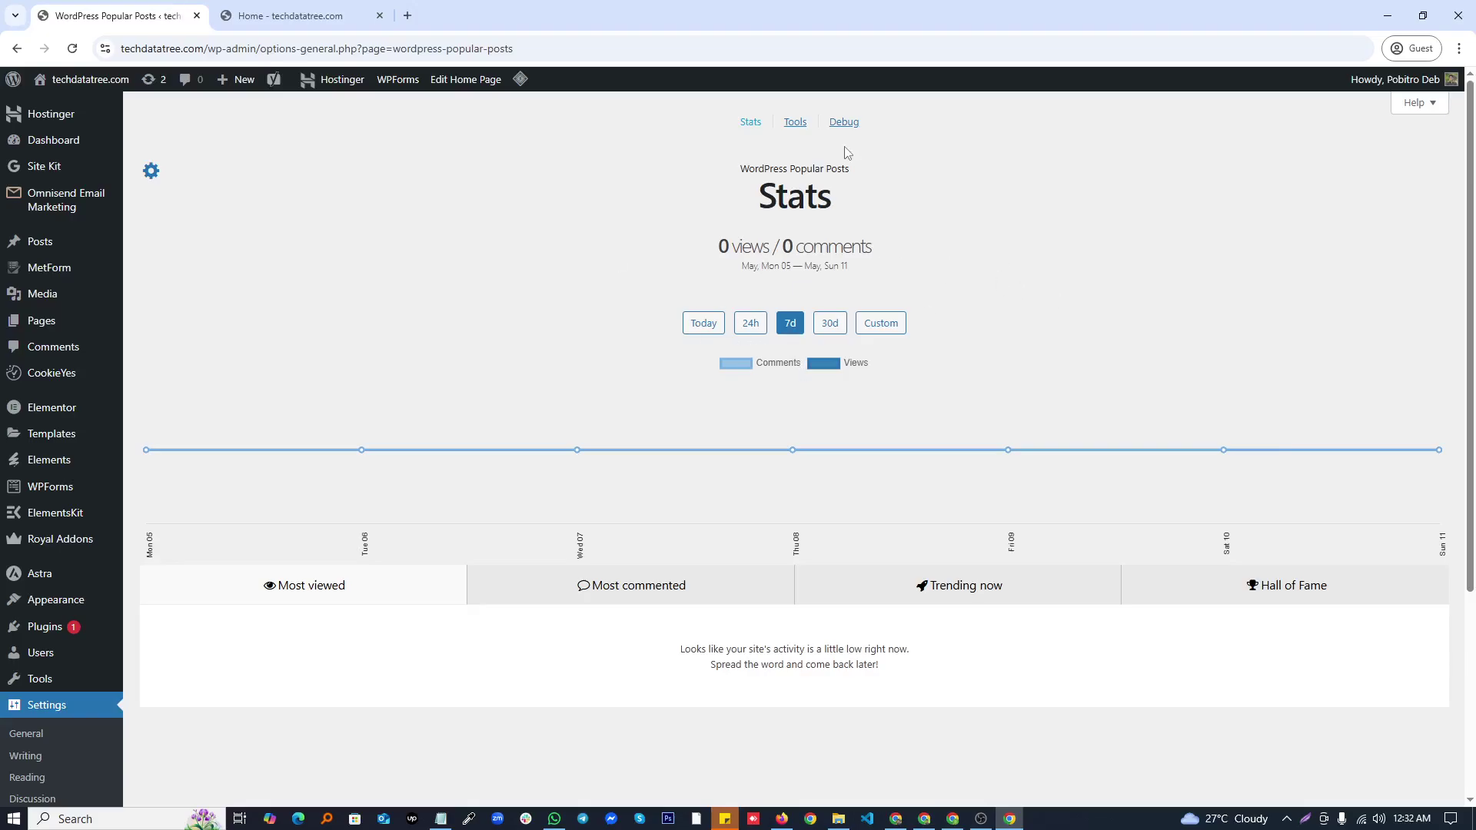
left_click(796, 123)
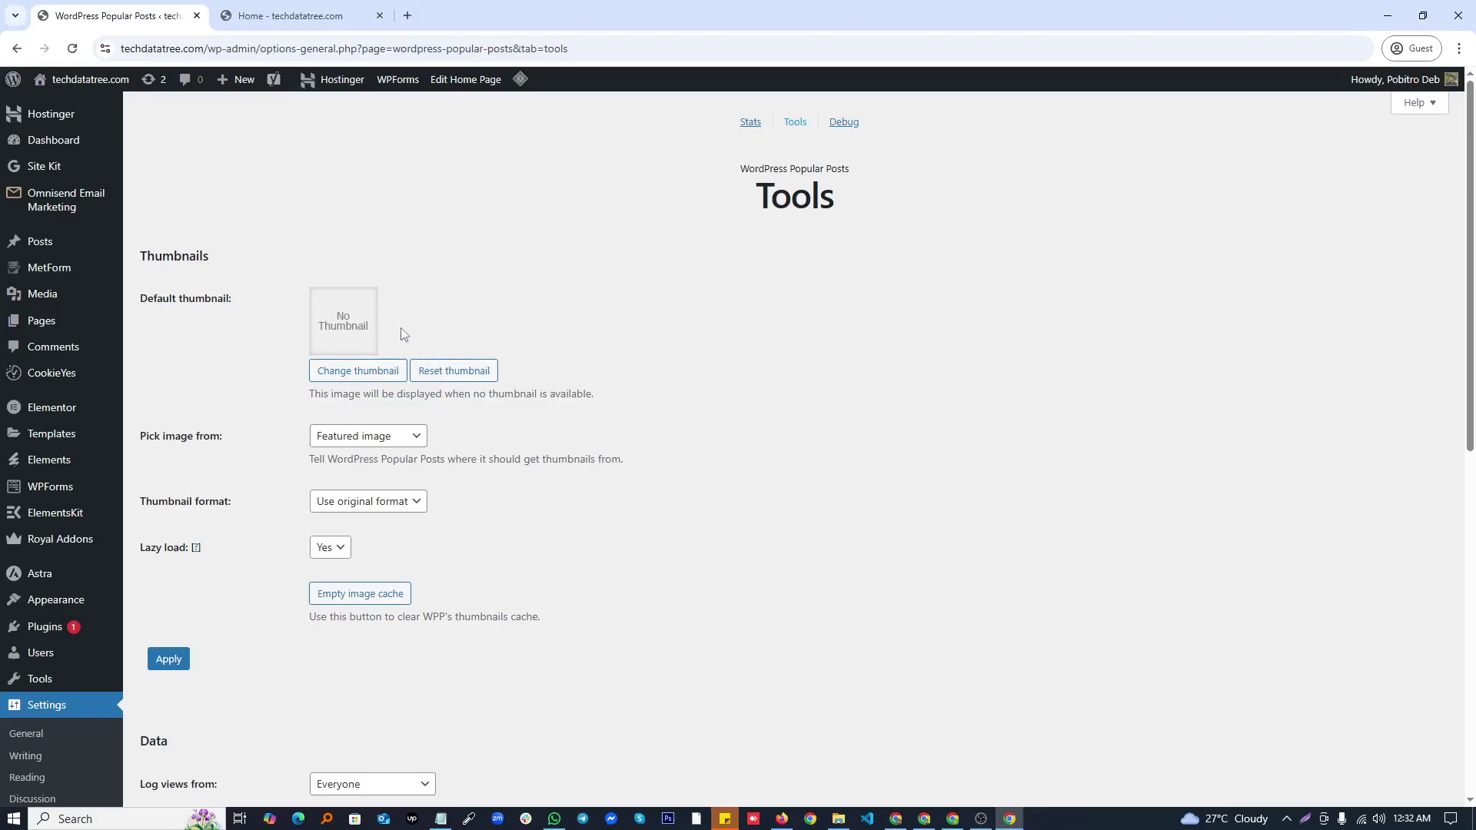
left_click(354, 436)
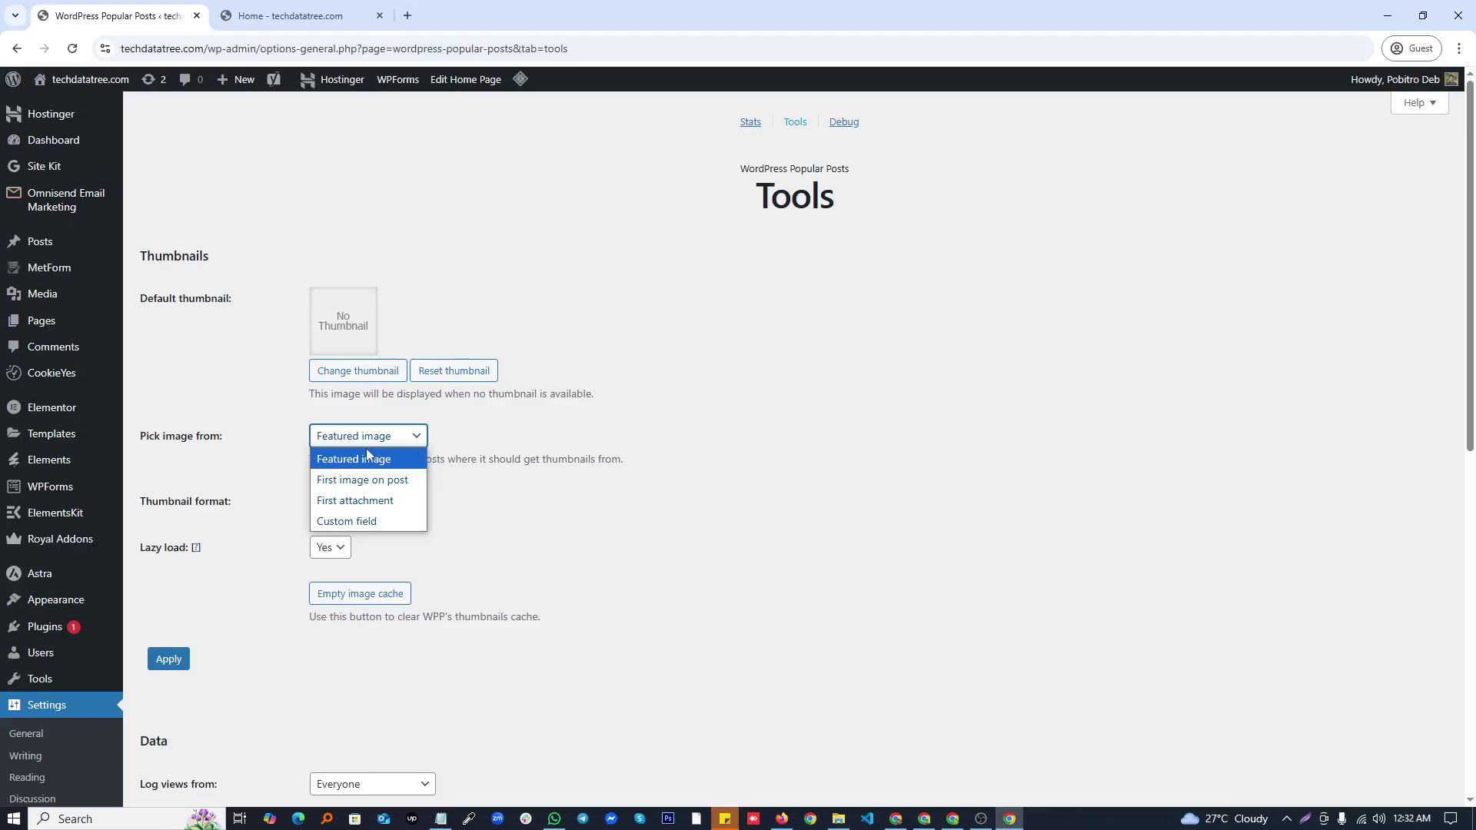
left_click(469, 432)
scroll(457, 429, "down", 1)
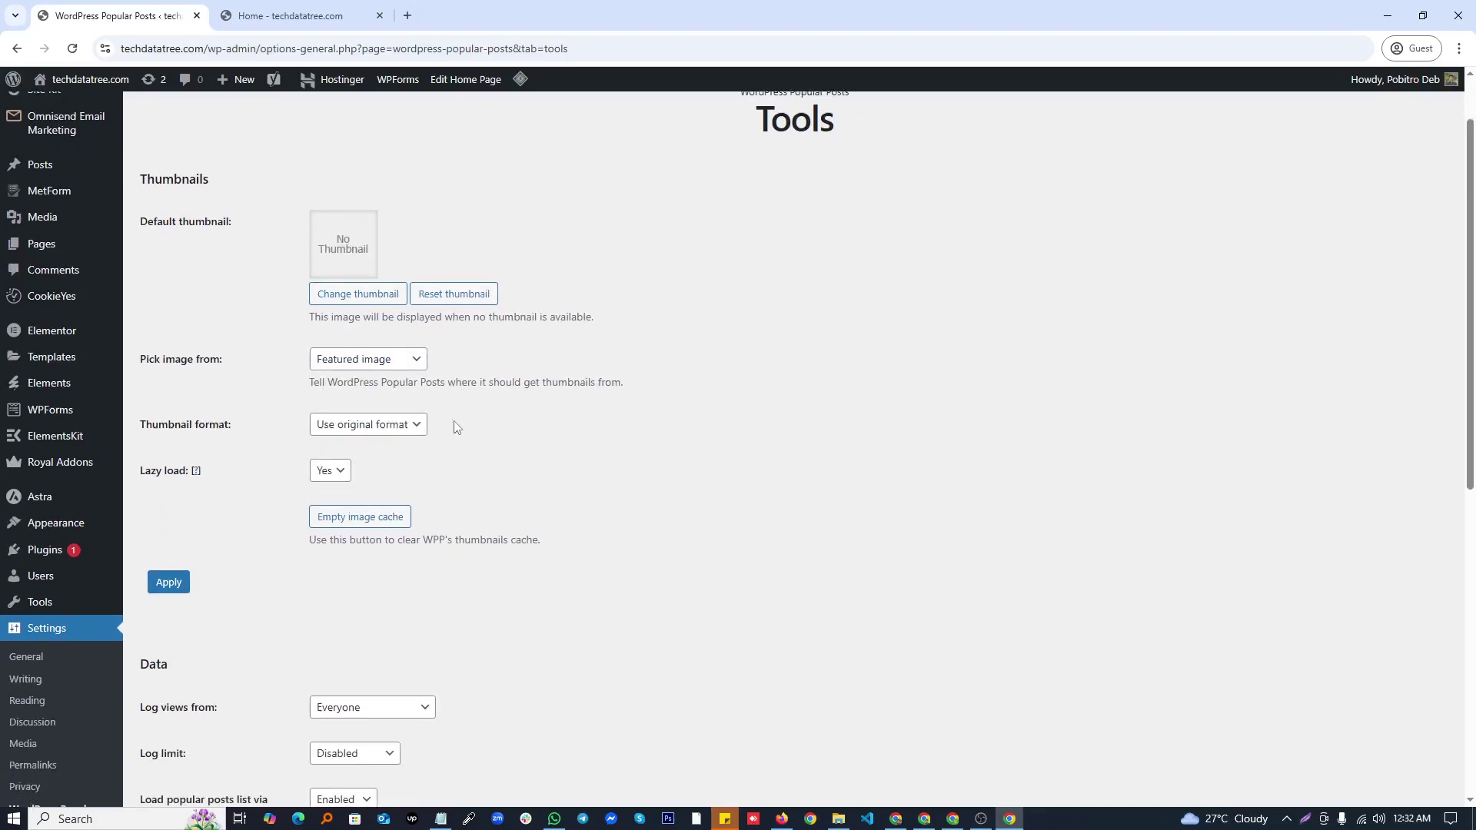
left_click(373, 431)
left_click(373, 435)
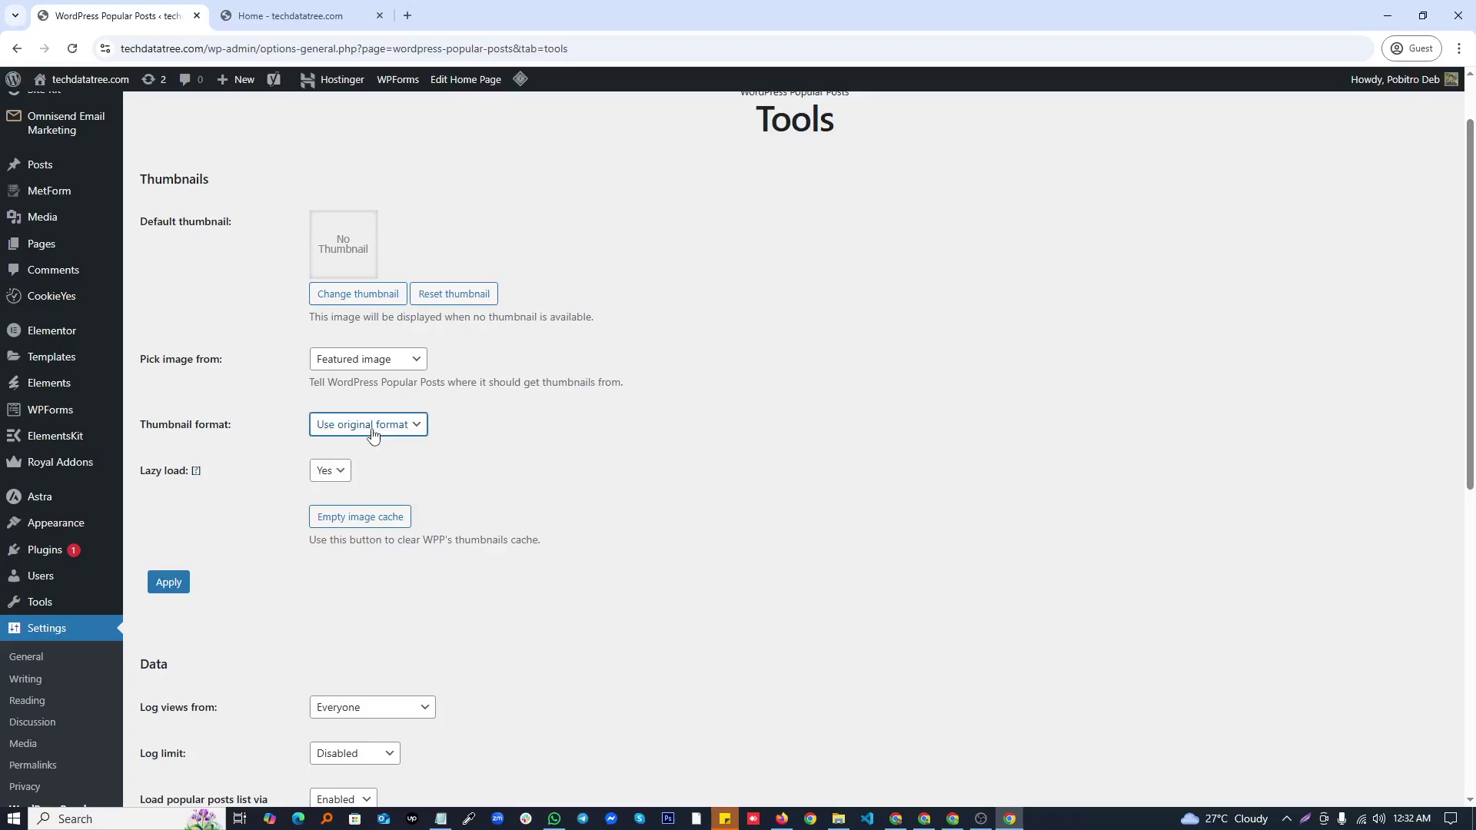
Step: Review the plugin's Data settings, examining the choices for whose views are logged and keeping Everyone
scroll(373, 433, "down", 1)
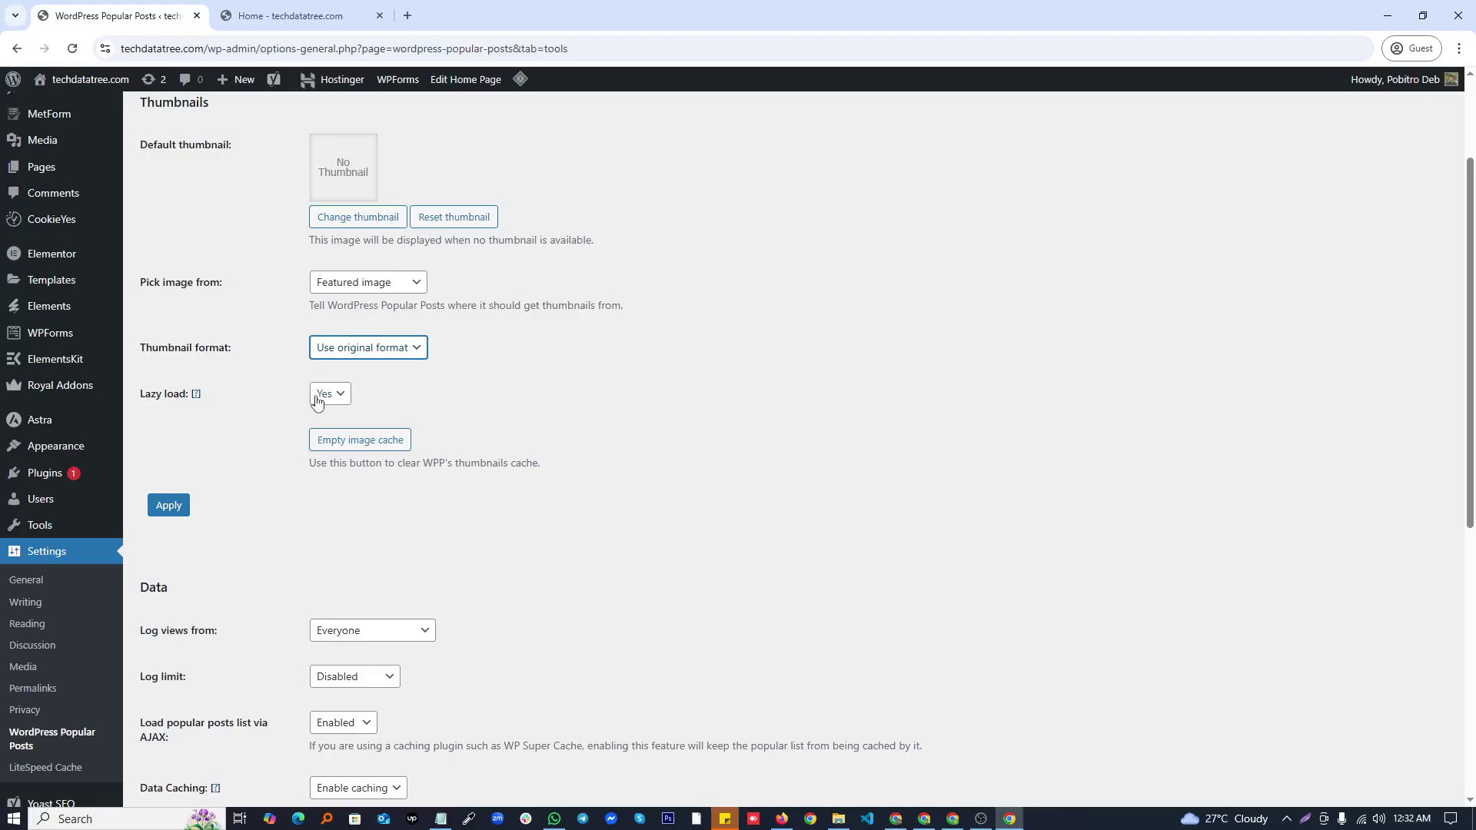
scroll(492, 398, "down", 3)
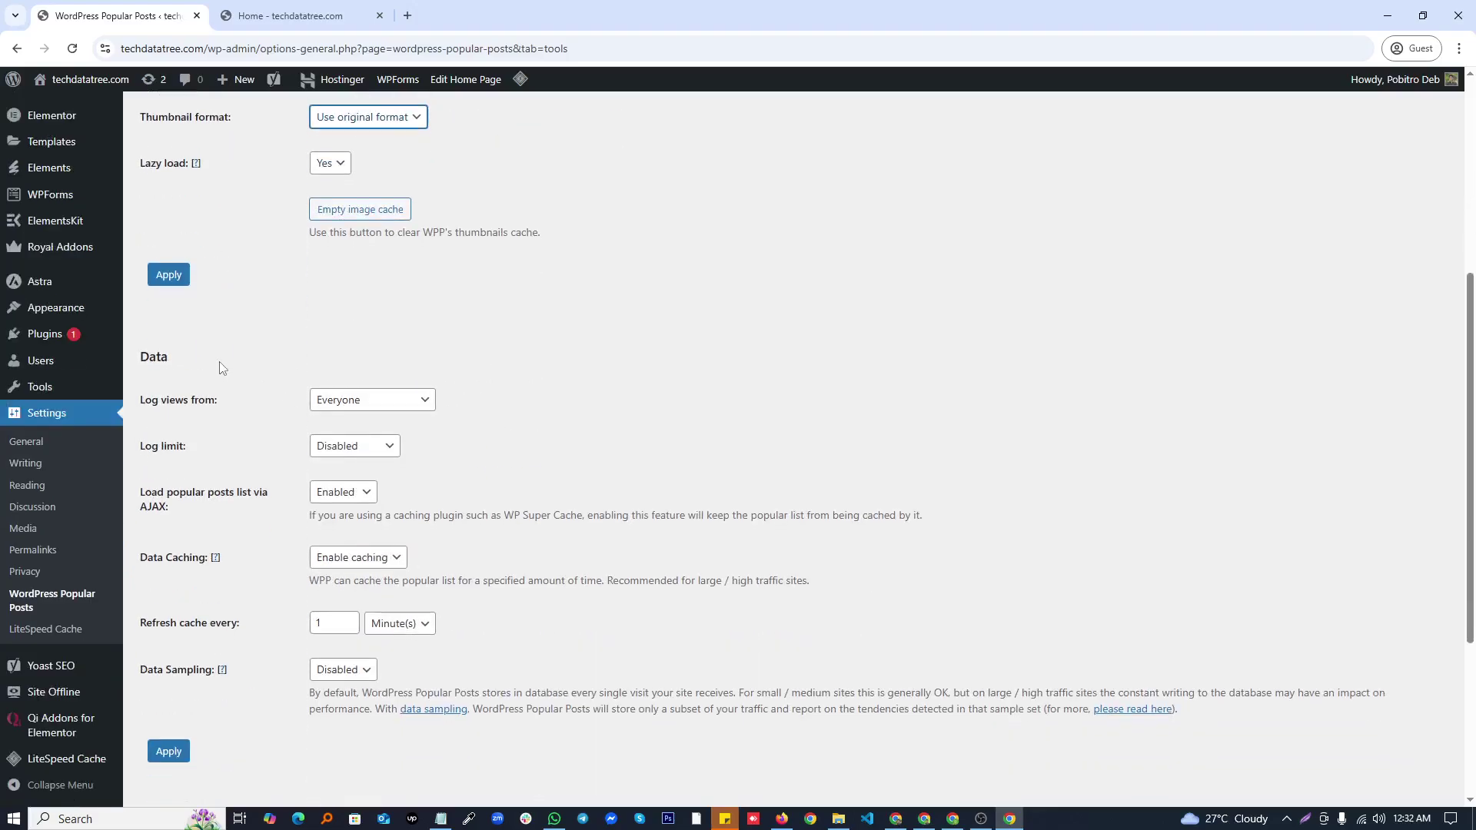
scroll(231, 315, "down", 1)
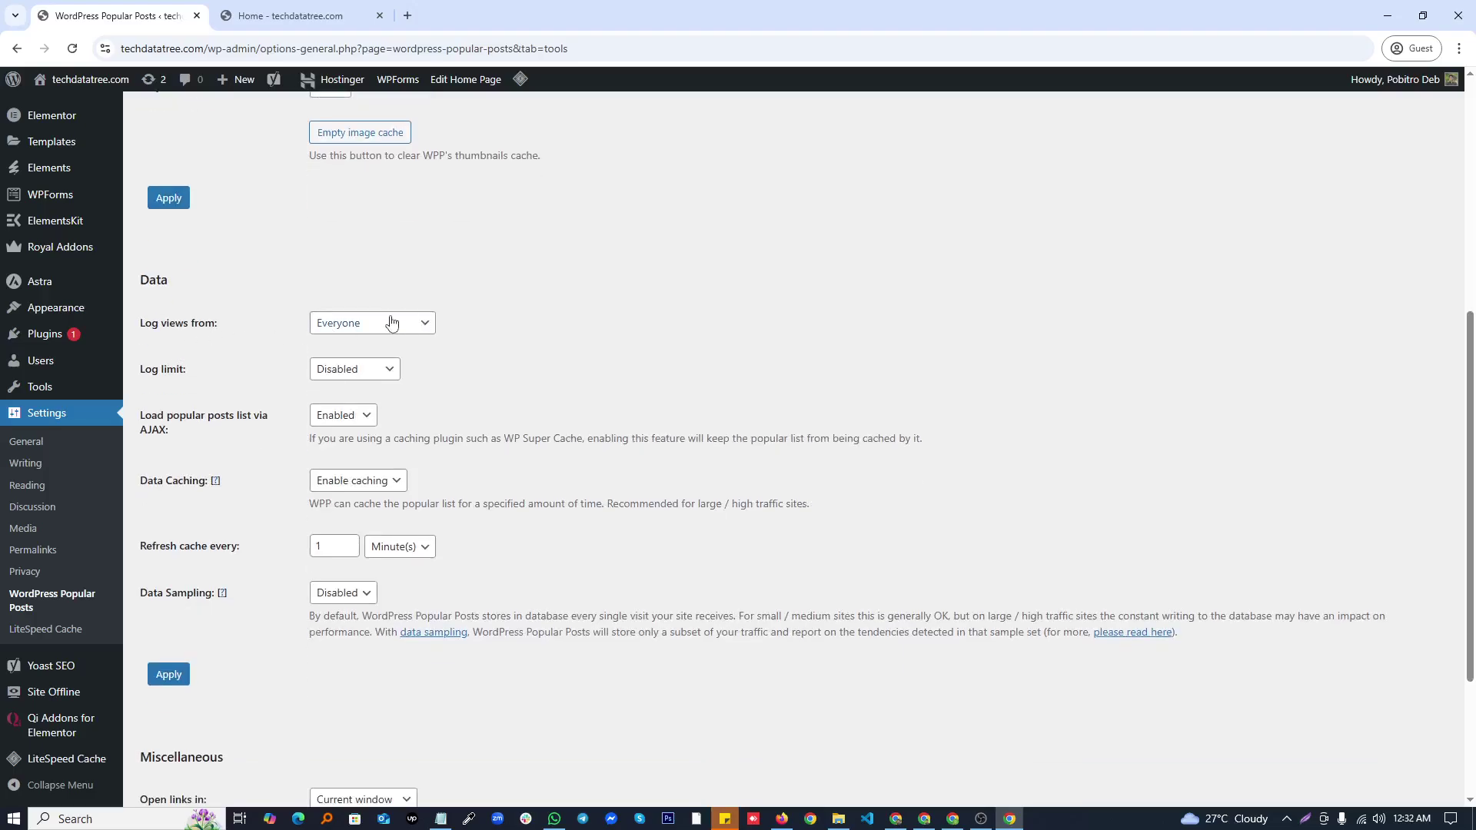
left_click(390, 323)
left_click(250, 293)
left_click(385, 324)
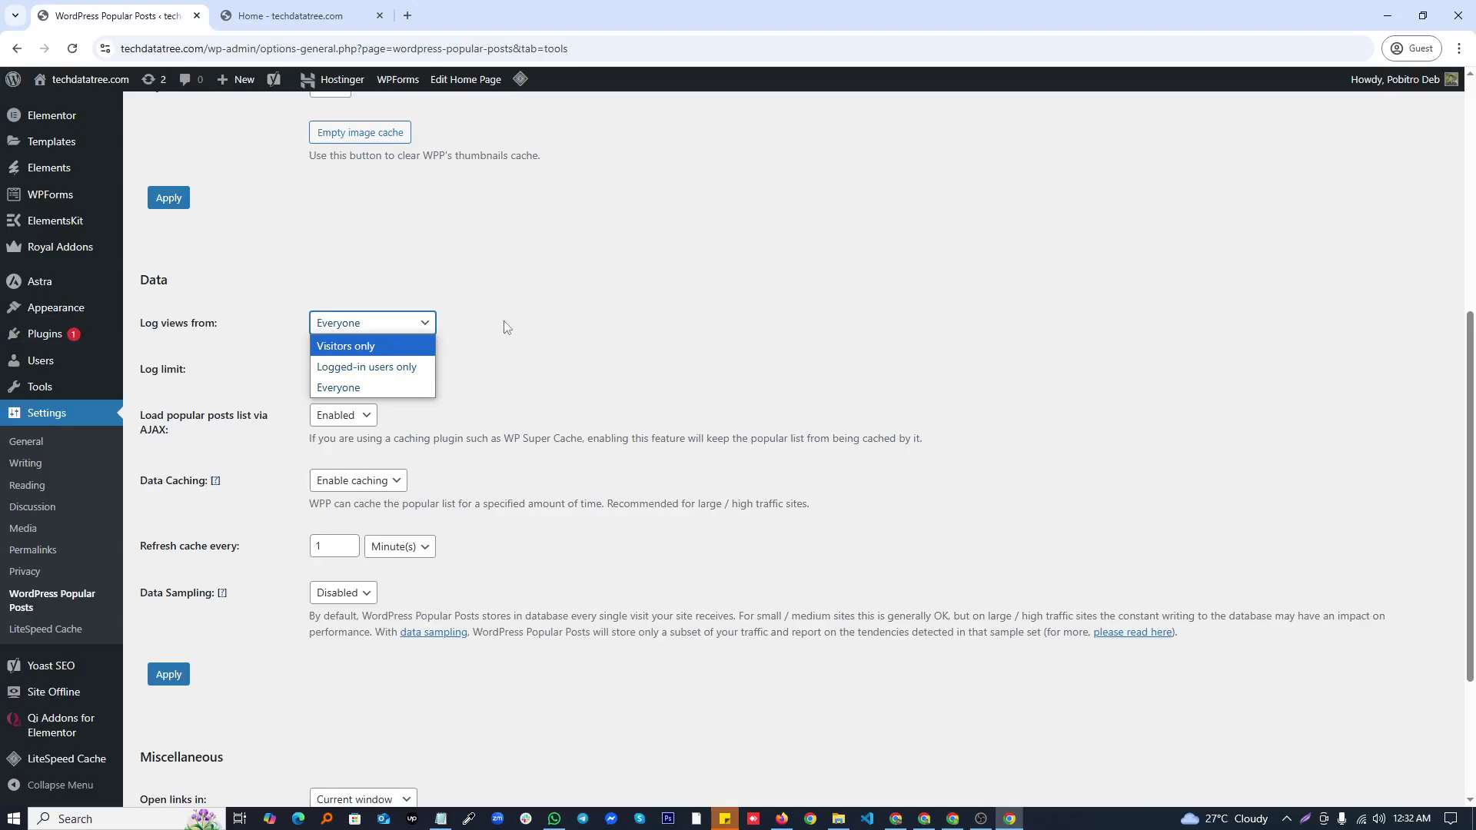
left_click(535, 319)
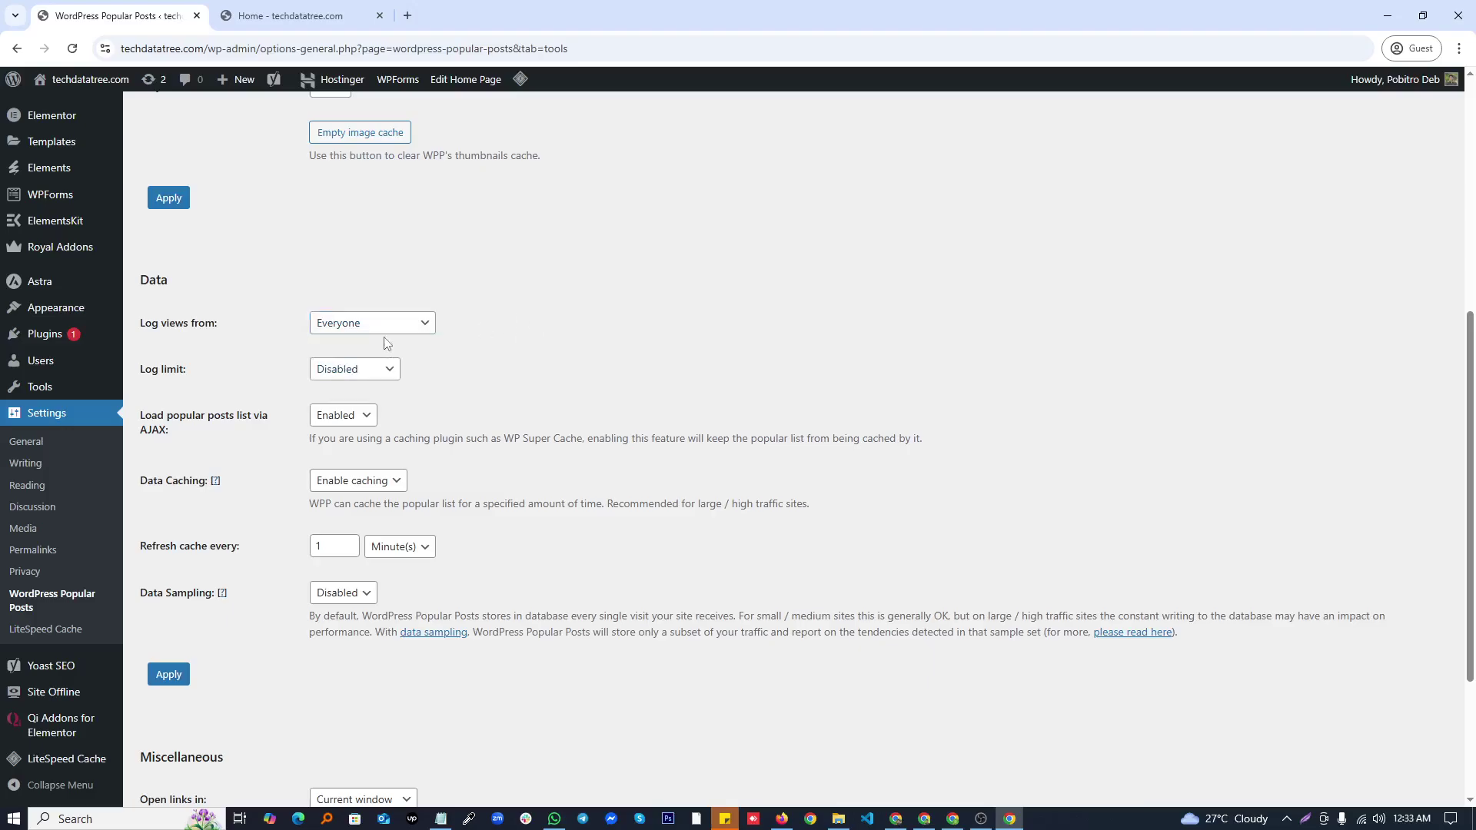
Step: Try the Keep data for option of the log limit in the Data settings, returning the limit to Disabled
scroll(485, 329, "down", 1)
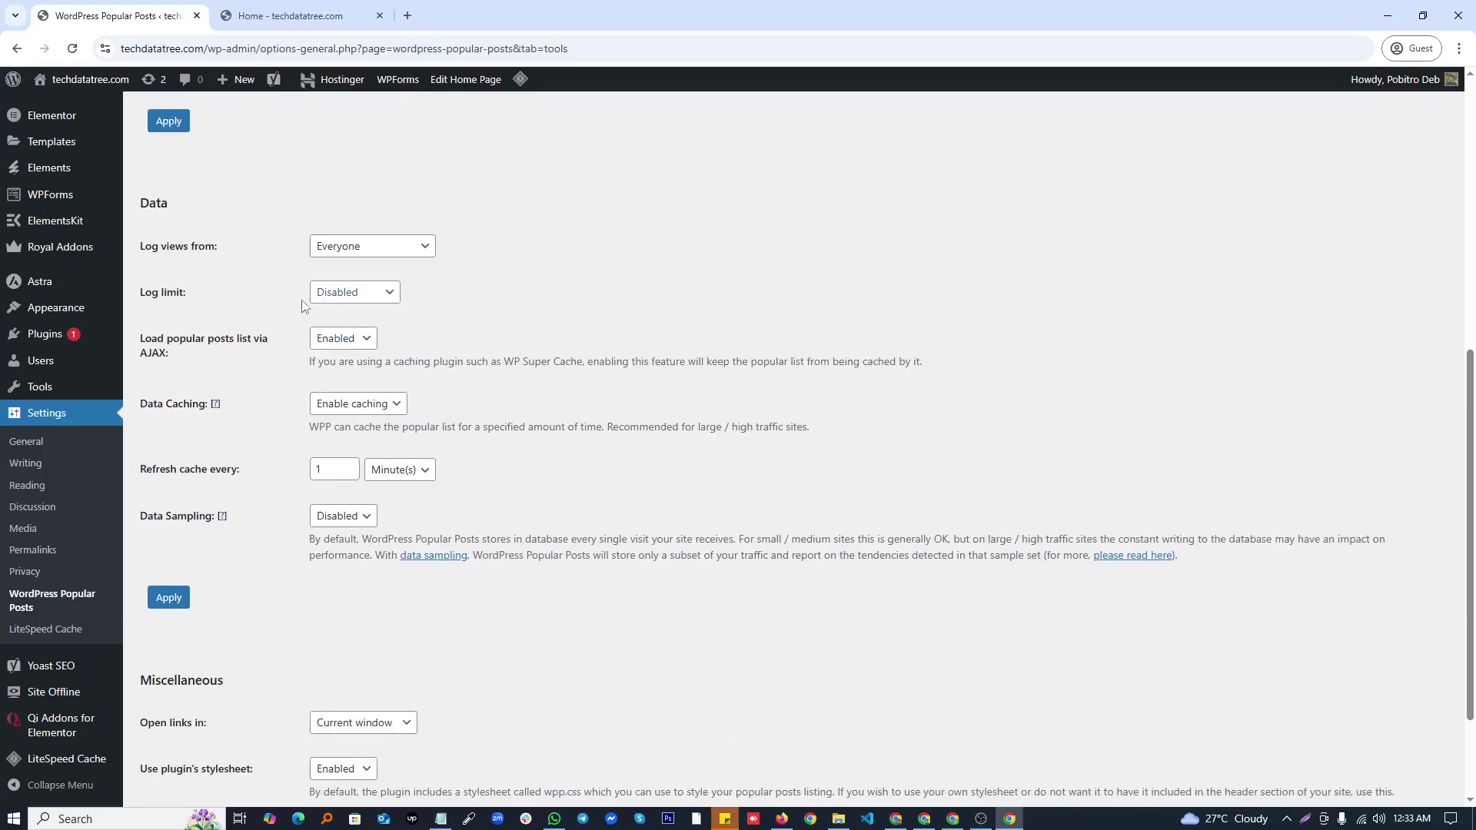
left_click(347, 295)
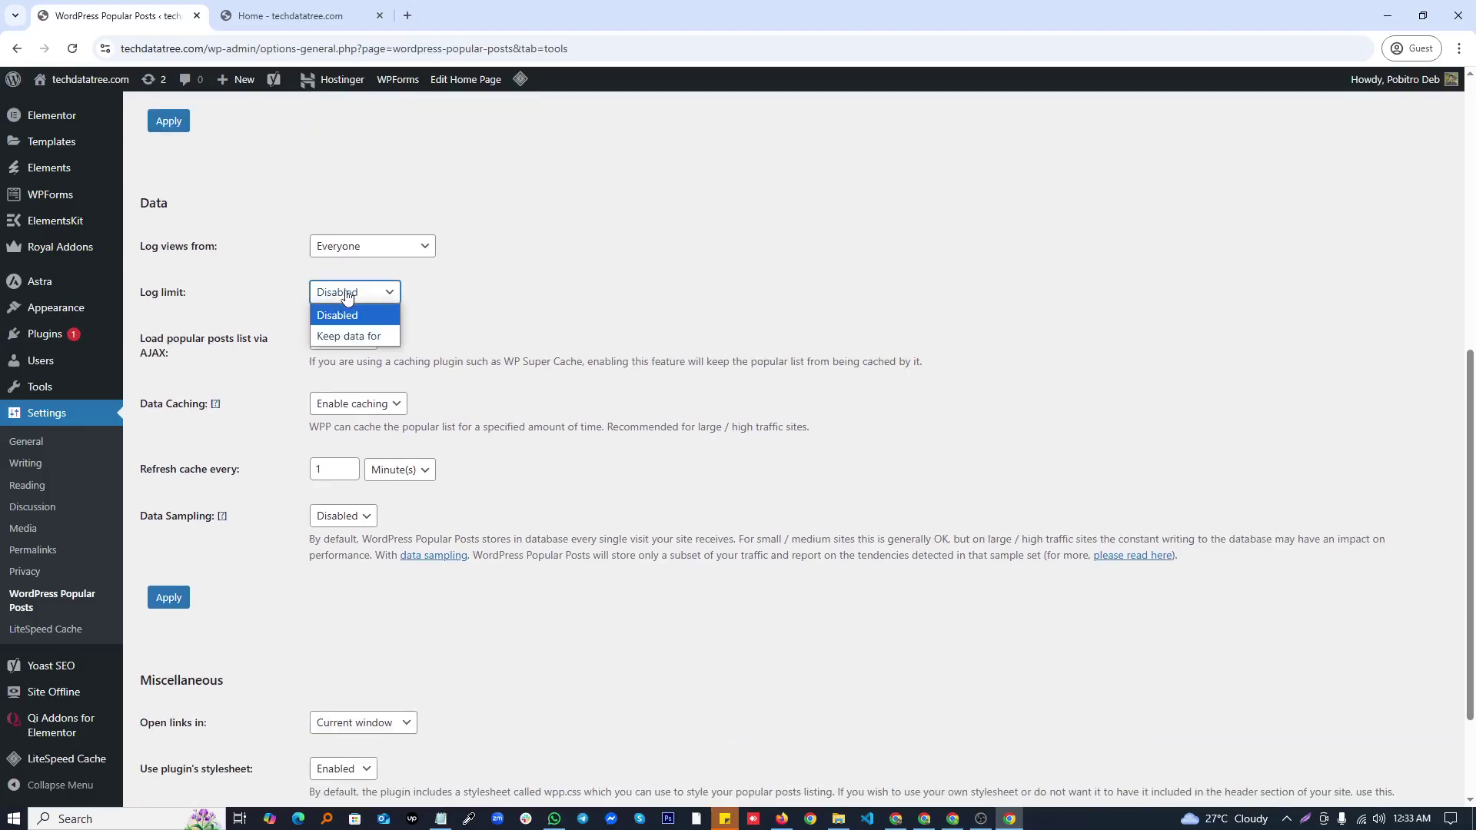
left_click(391, 335)
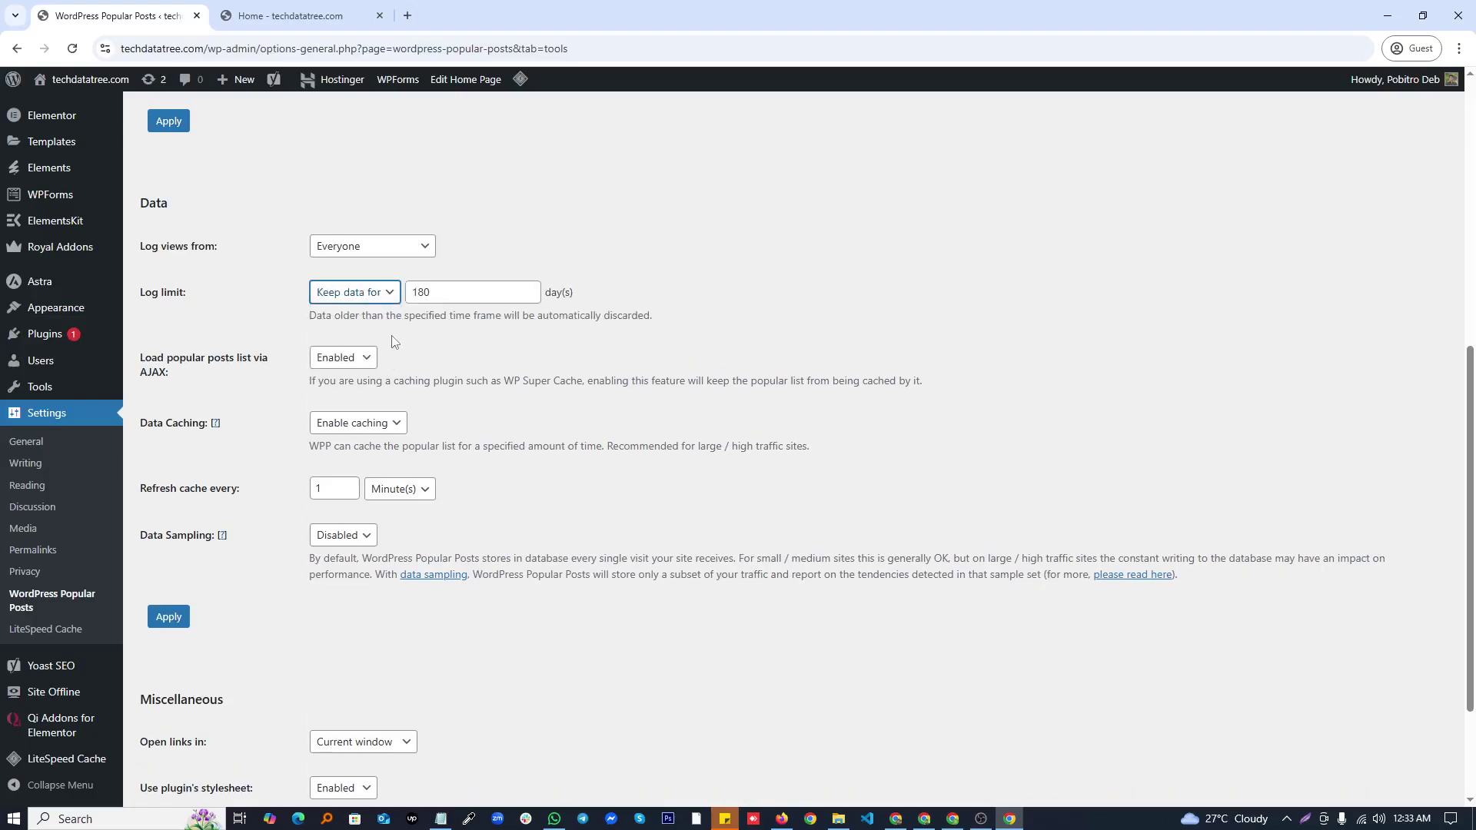
left_click(367, 299)
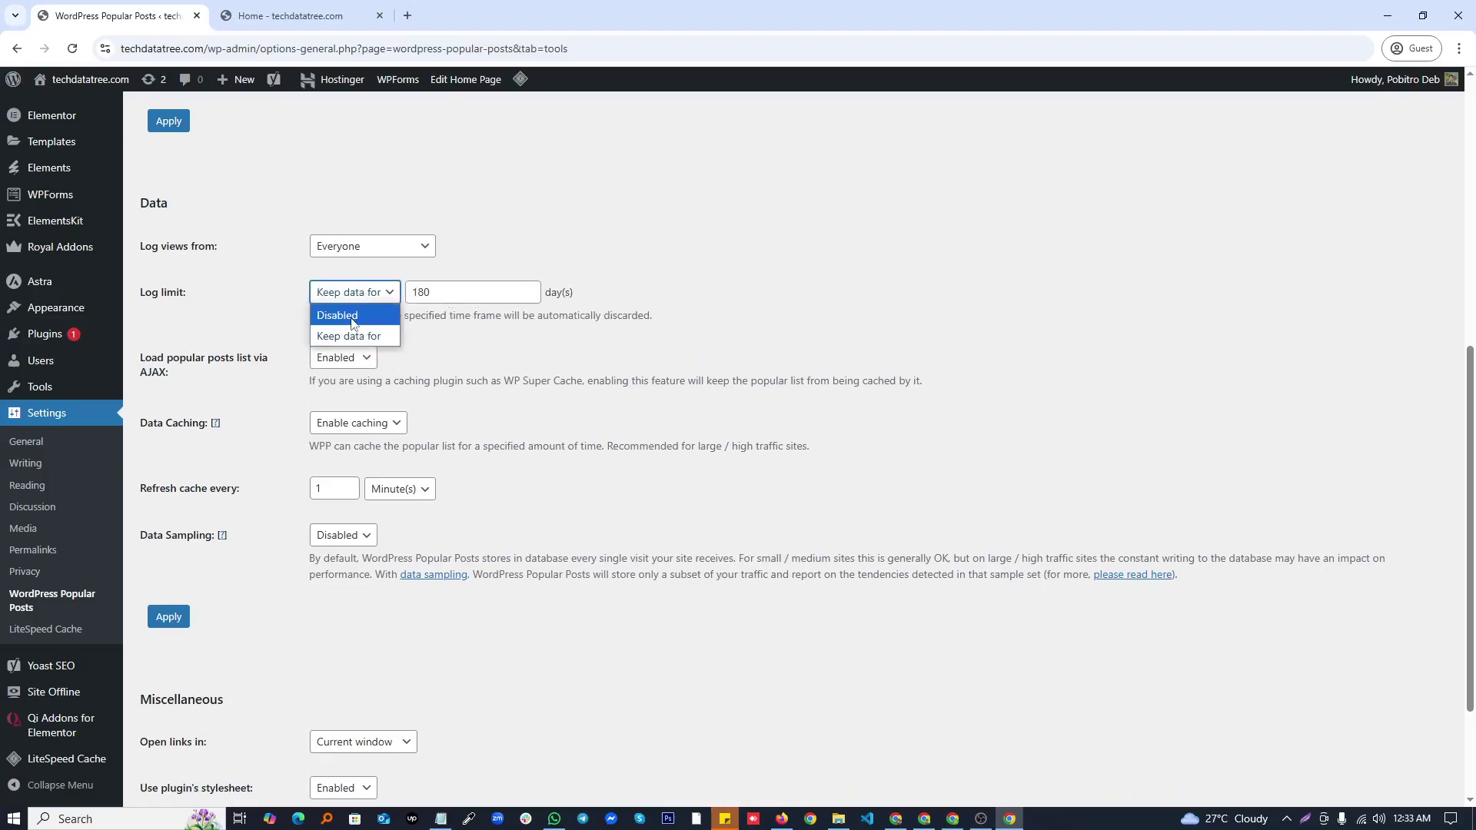
left_click(353, 317)
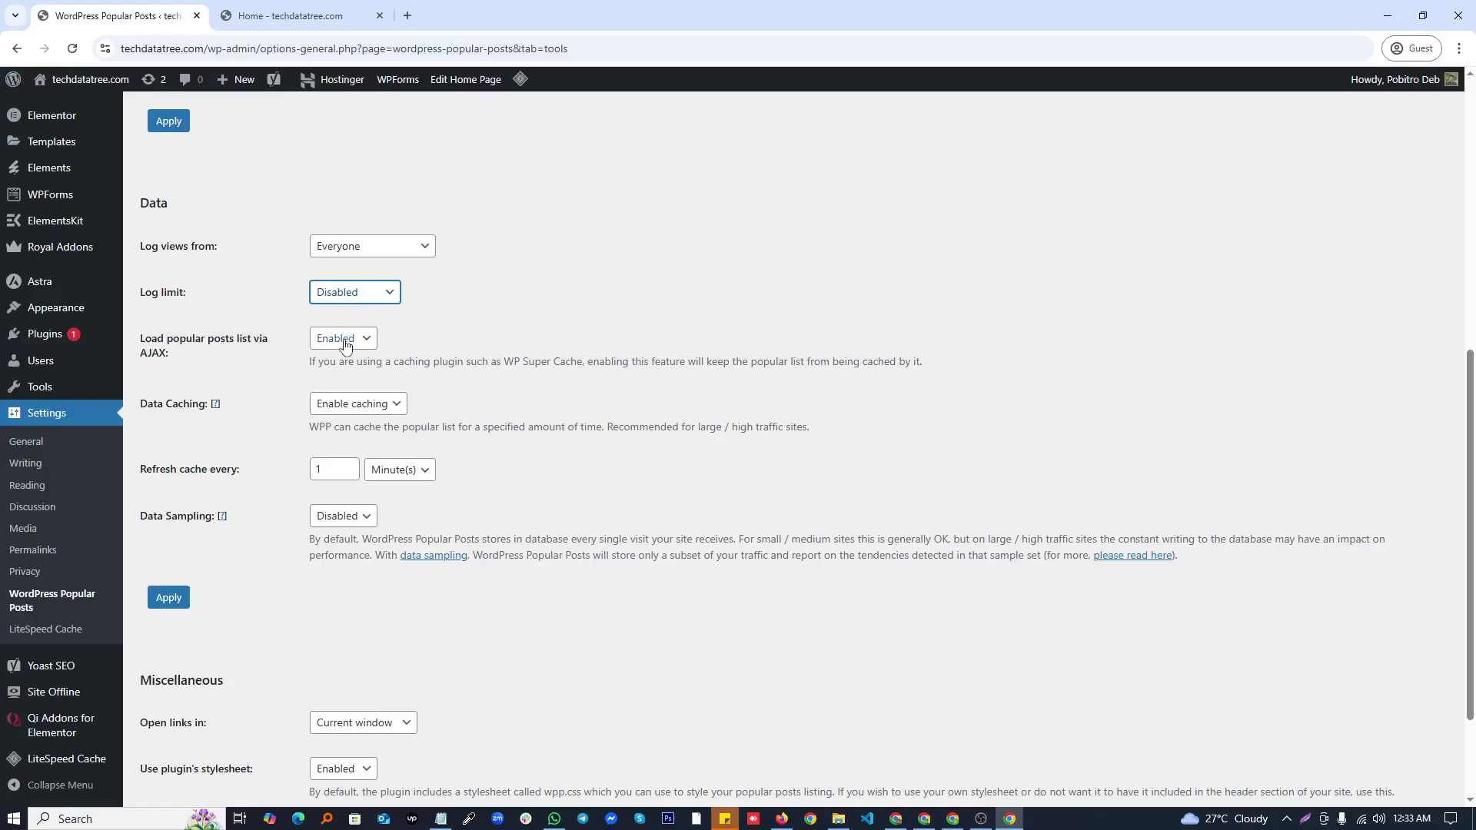
Step: Set the popular posts cache to refresh every 30 minutes and apply the Data settings
scroll(349, 346, "down", 1)
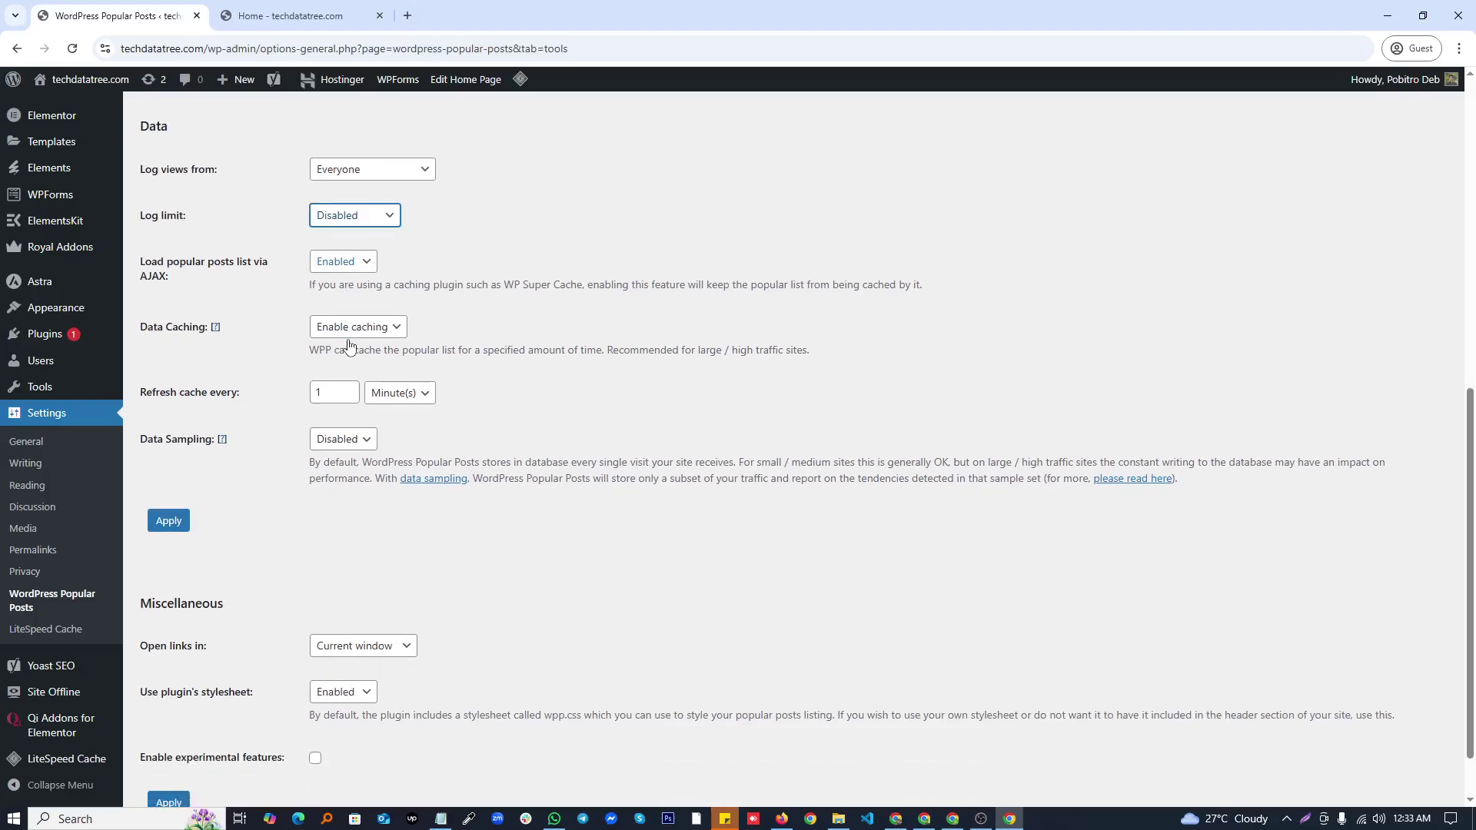
scroll(461, 361, "down", 1)
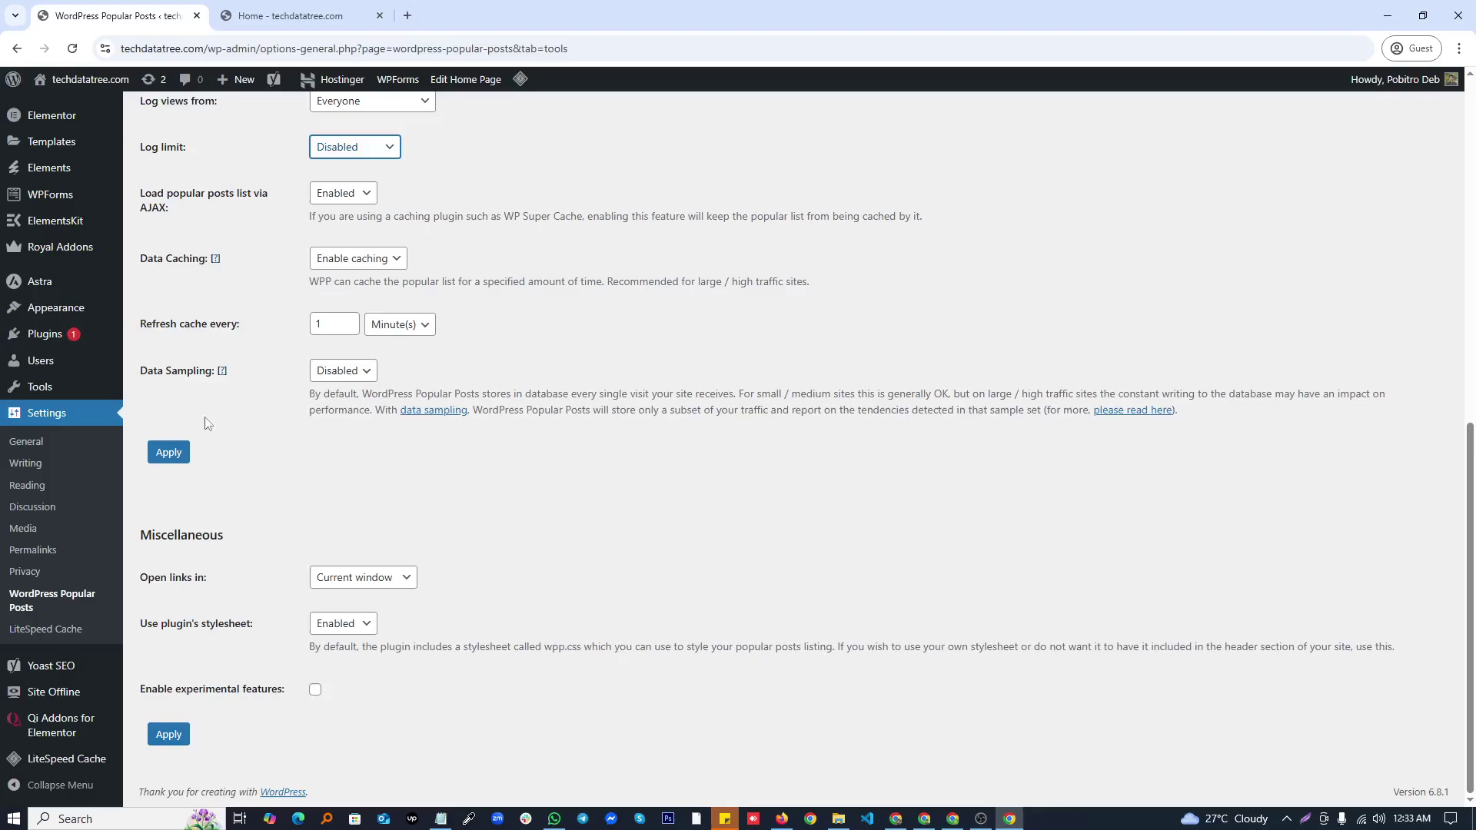
scroll(415, 469, "up", 1)
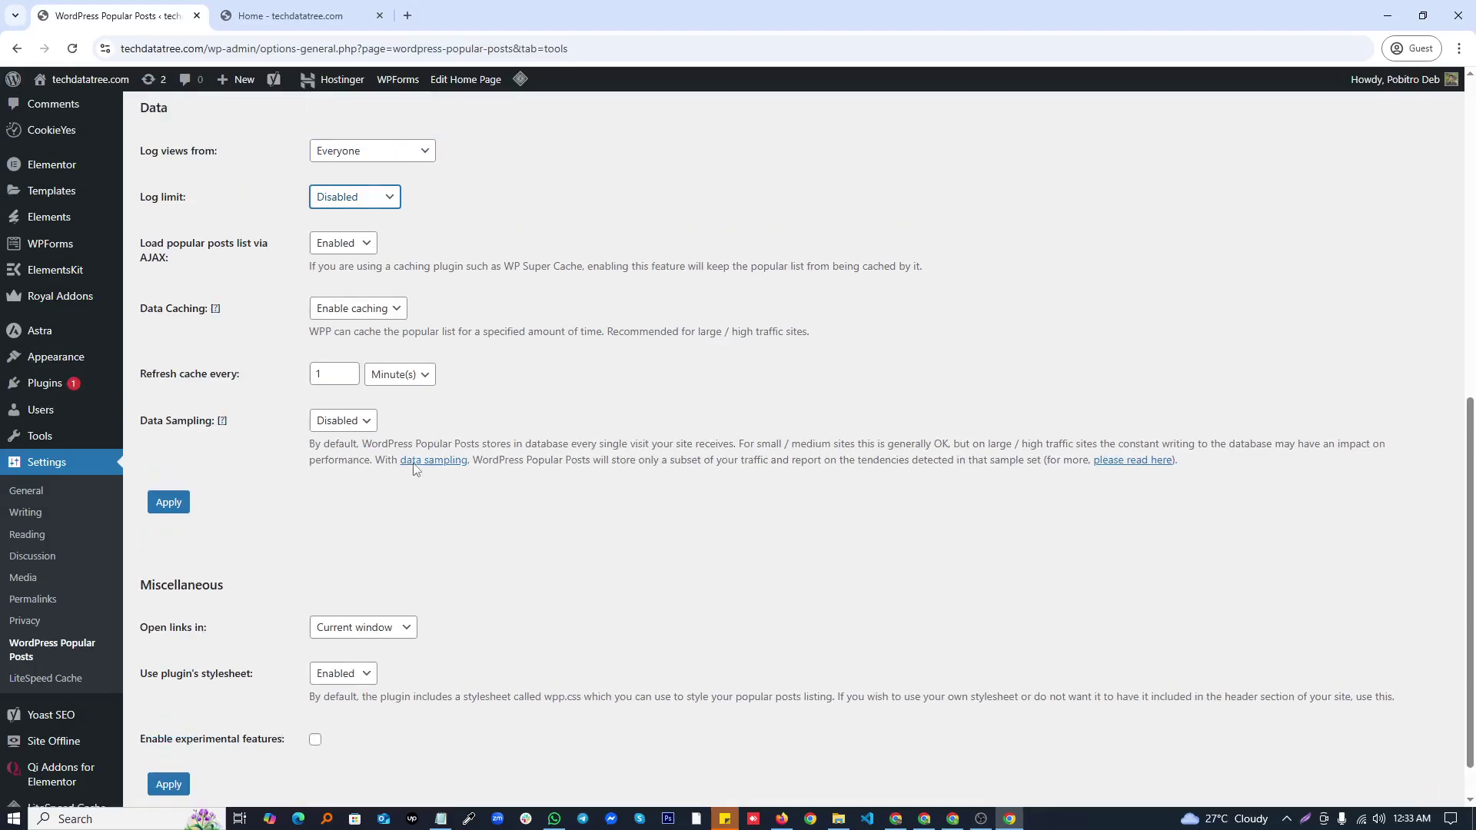
scroll(414, 469, "up", 2)
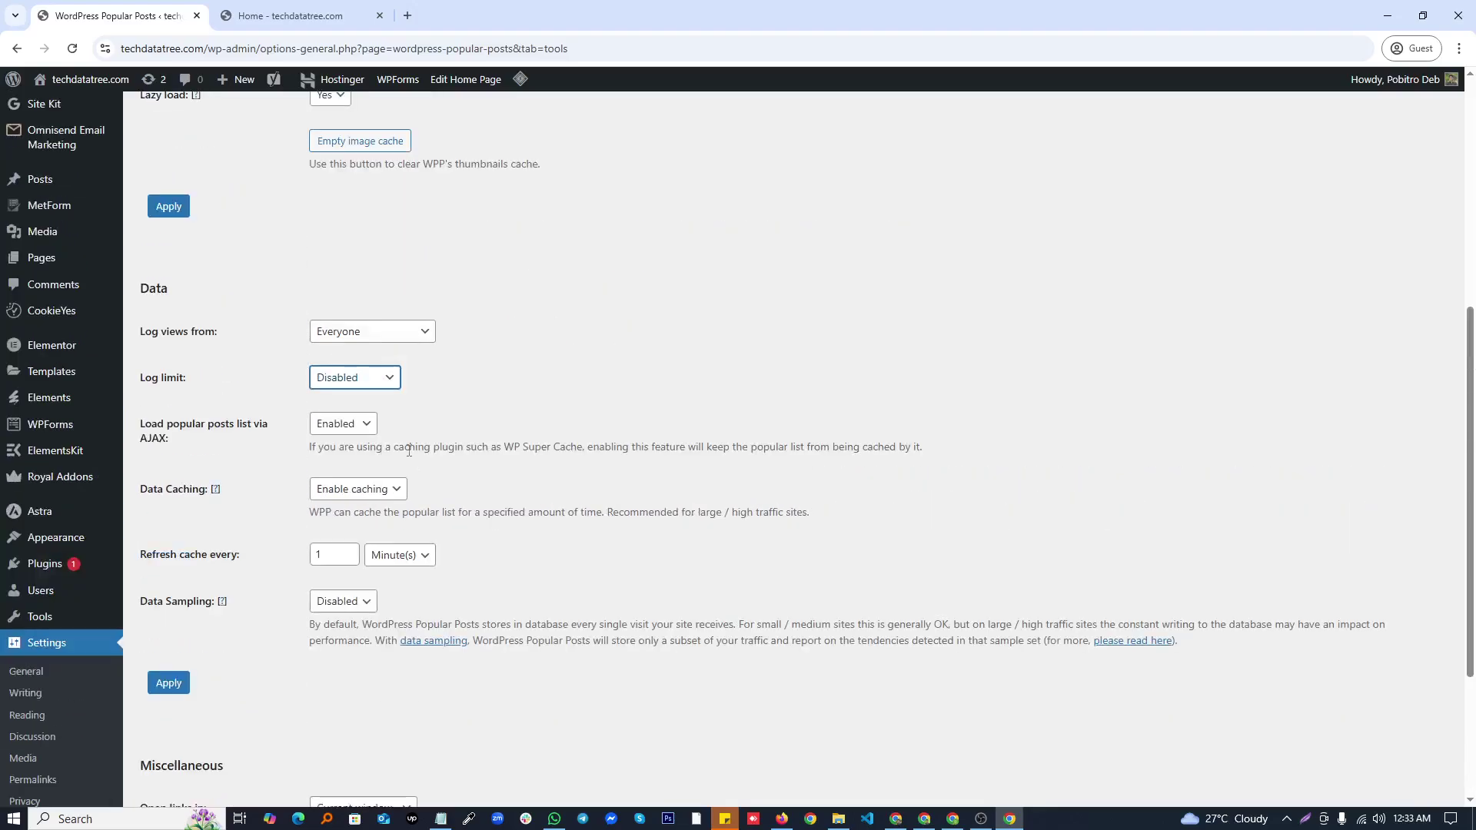
scroll(409, 452, "down", 2)
double_click(331, 401)
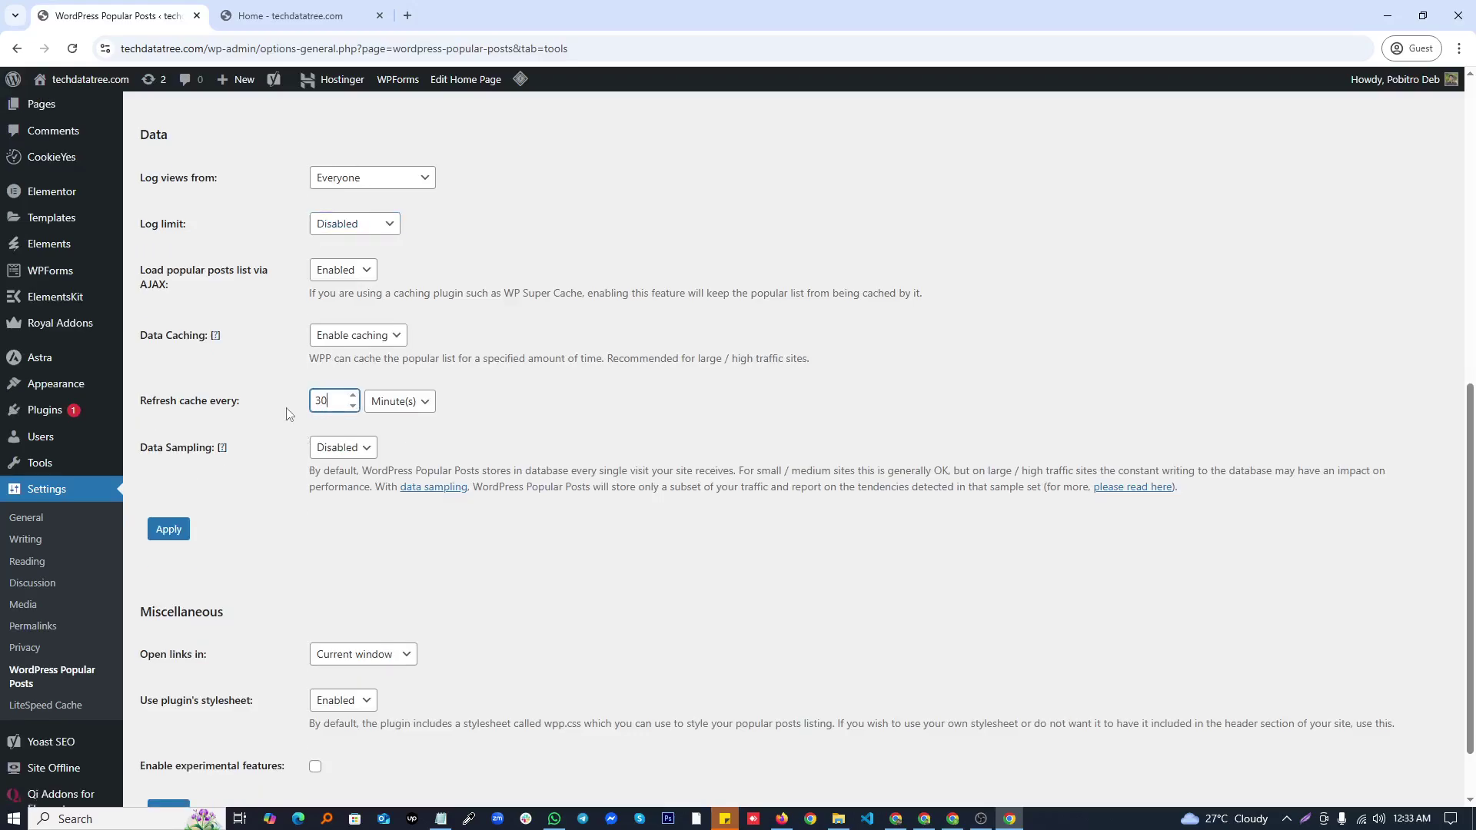
scroll(281, 430, "down", 1)
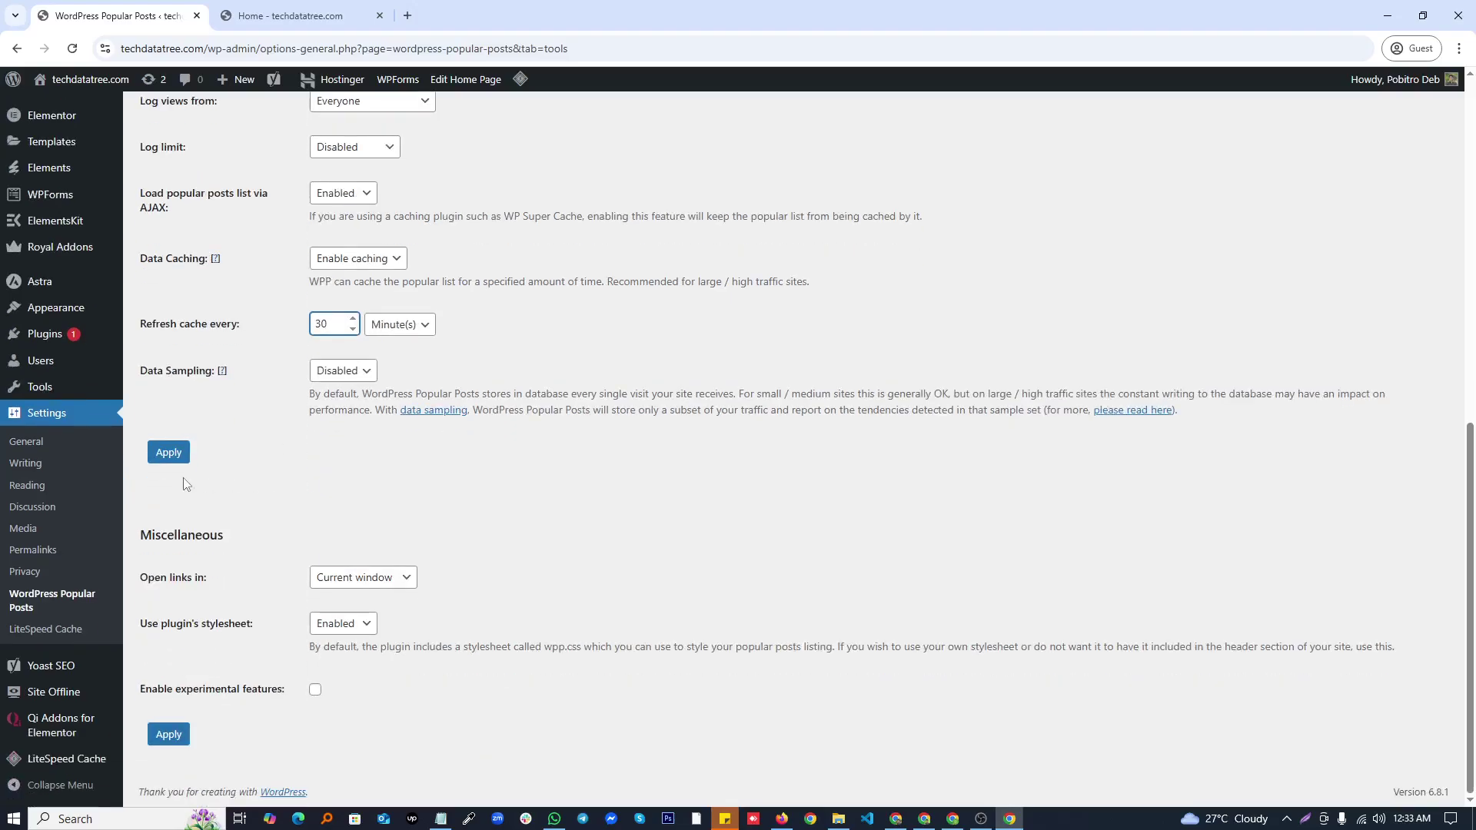
left_click(180, 455)
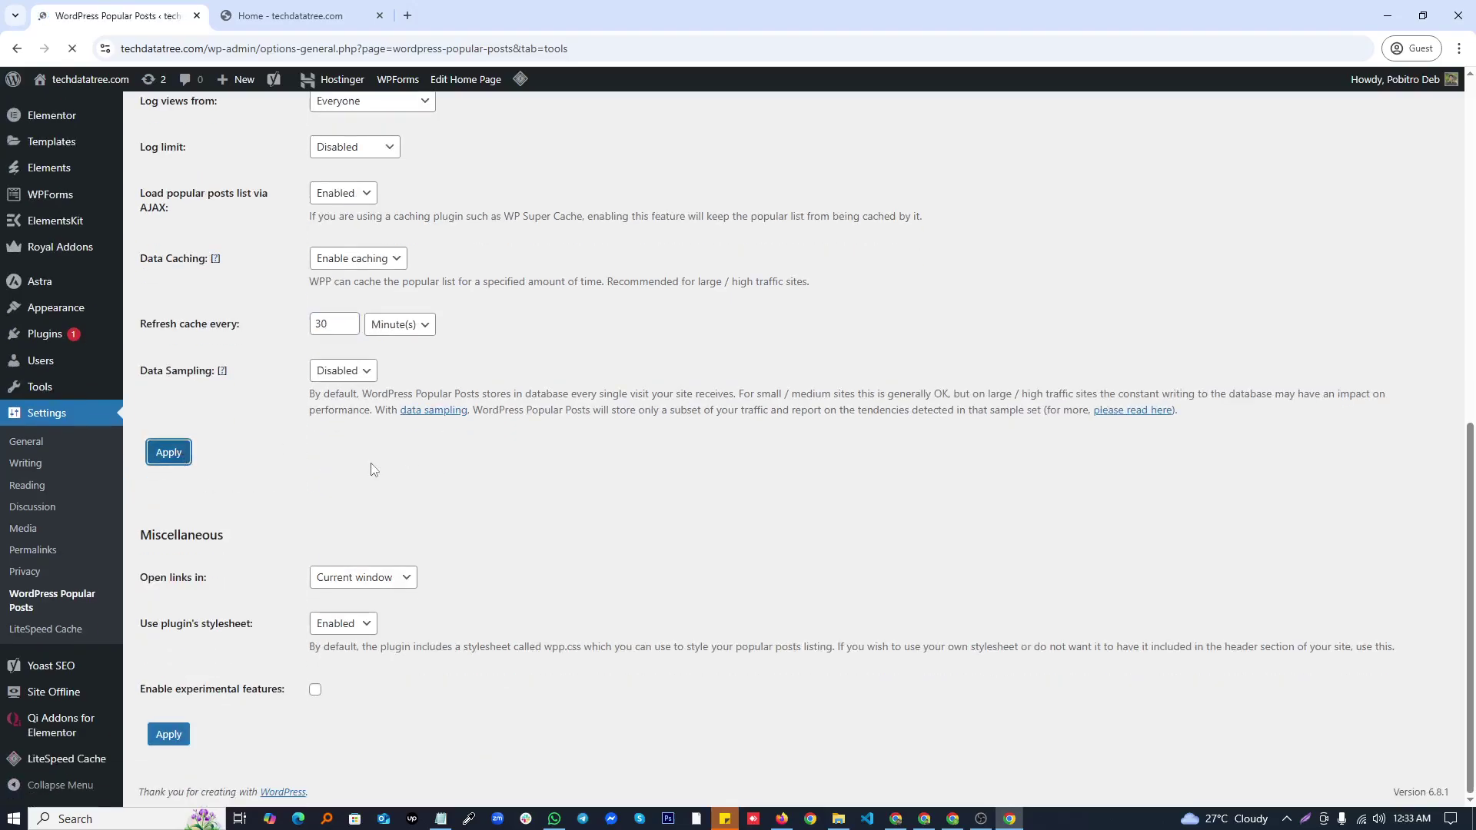
Step: Return to the top of the live home page, reload it and open it for editing with Elementor
left_click(301, 9)
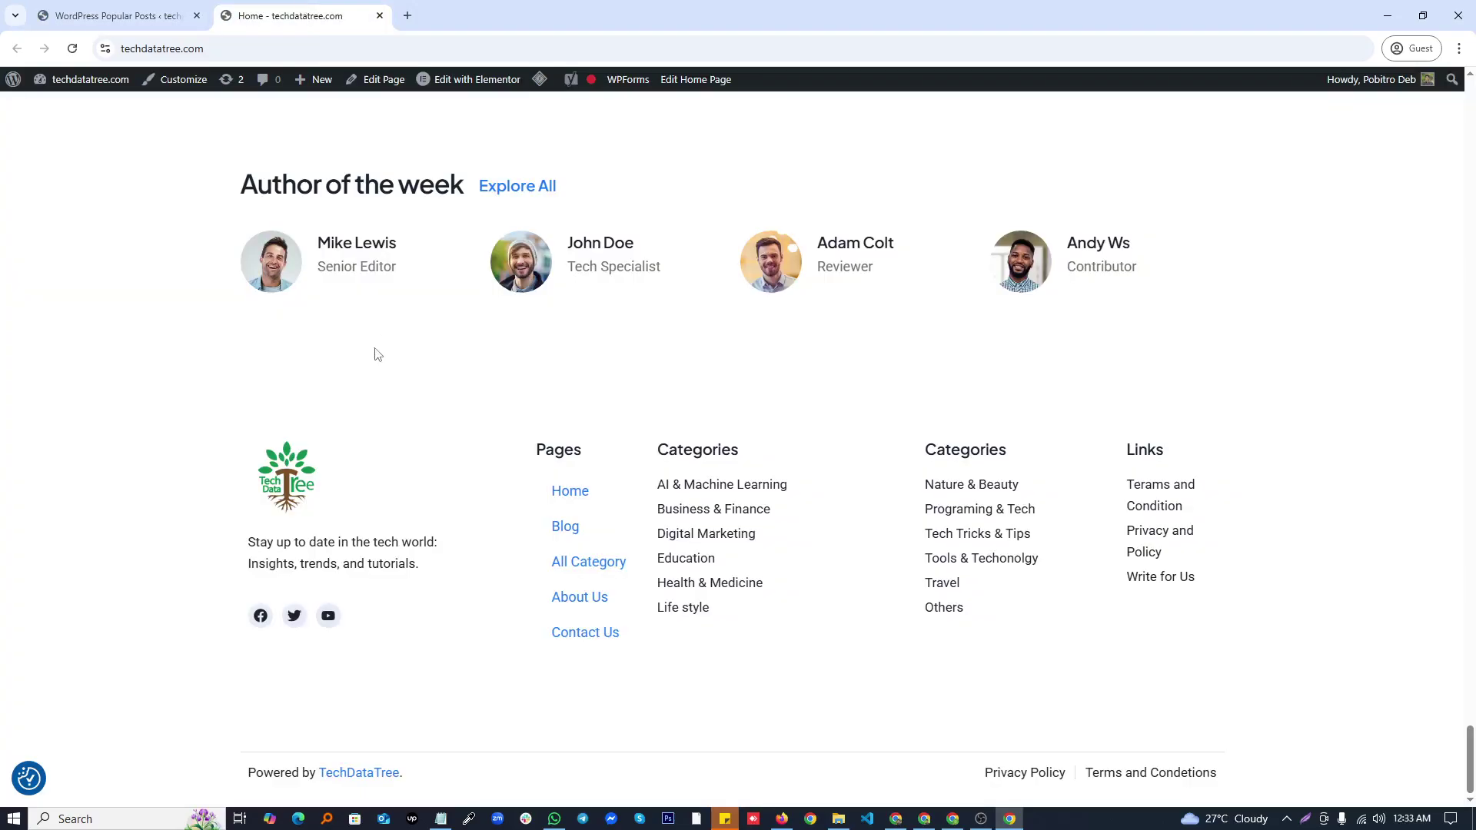
scroll(376, 354, "up", 20)
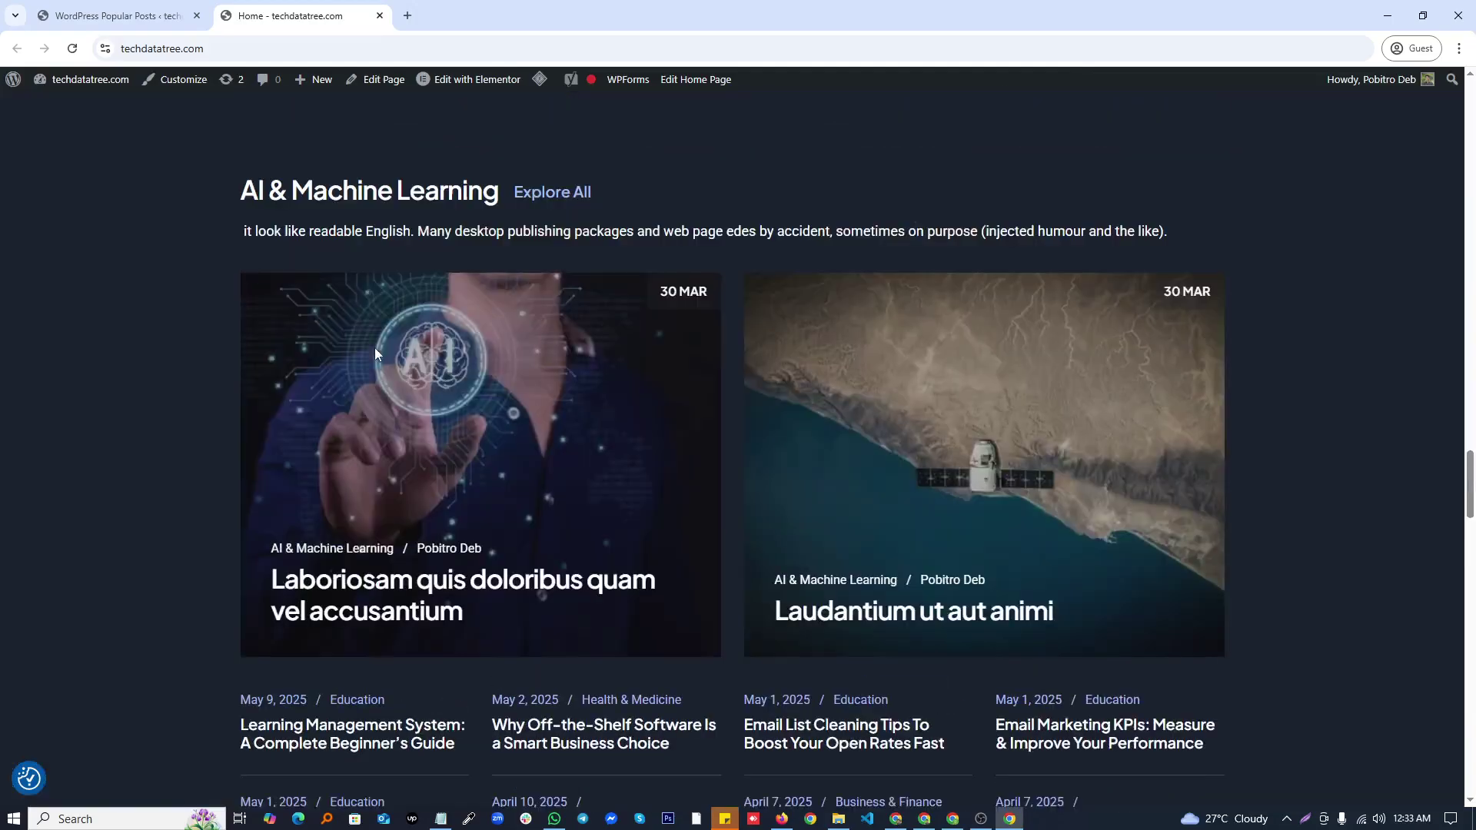
scroll(375, 354, "up", 20)
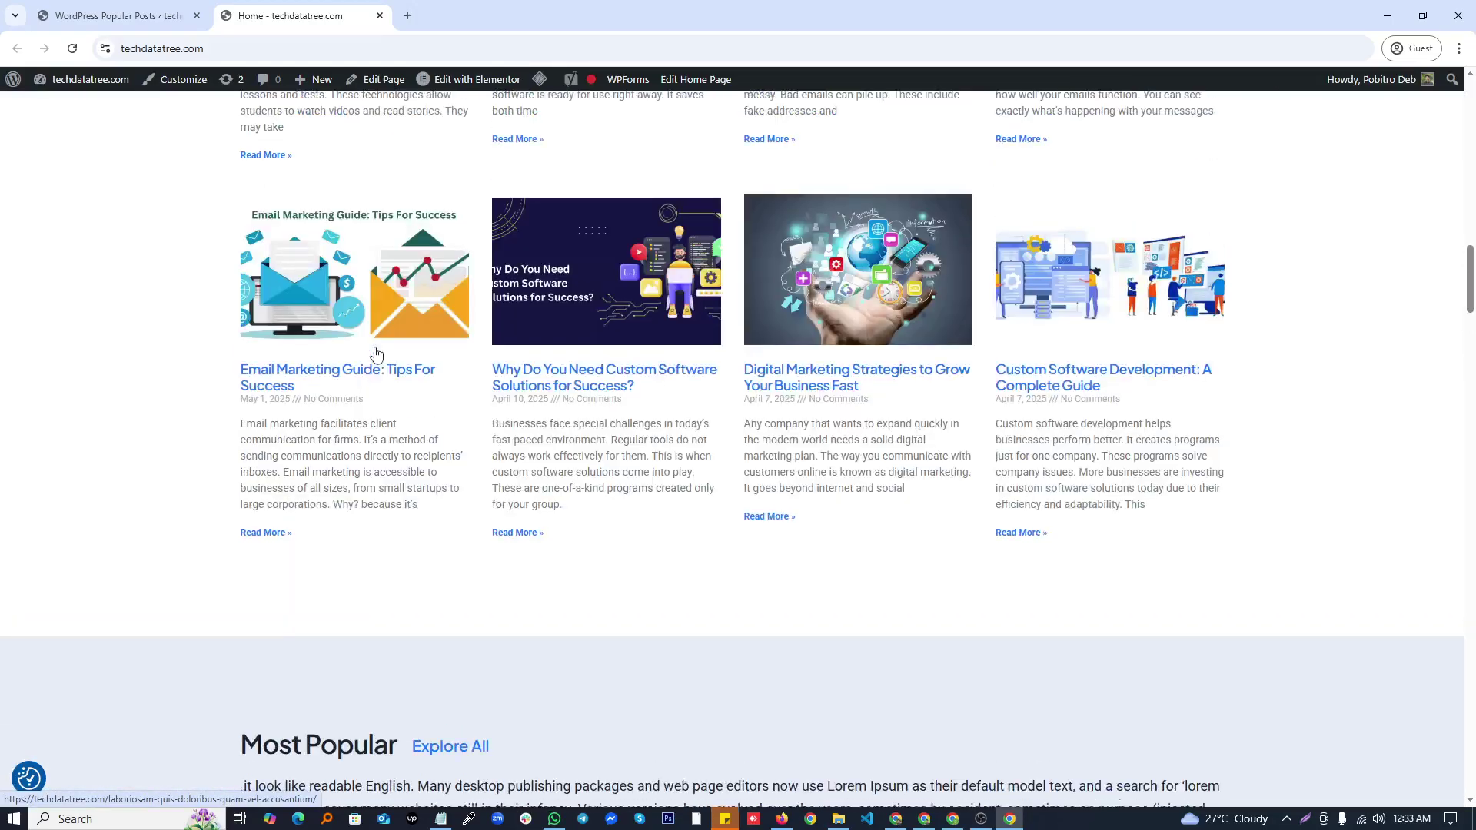
scroll(376, 353, "up", 20)
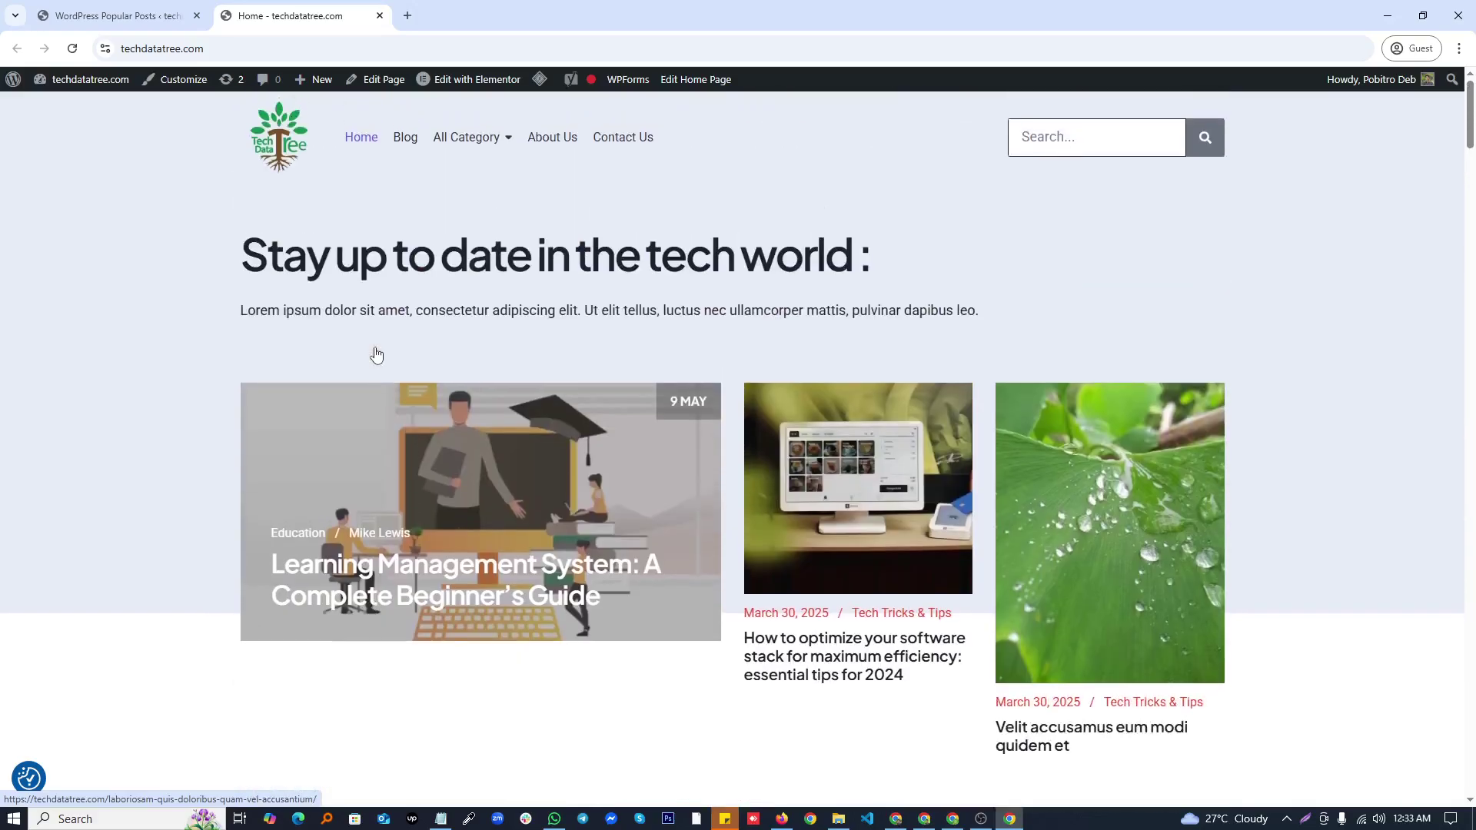
key("F5")
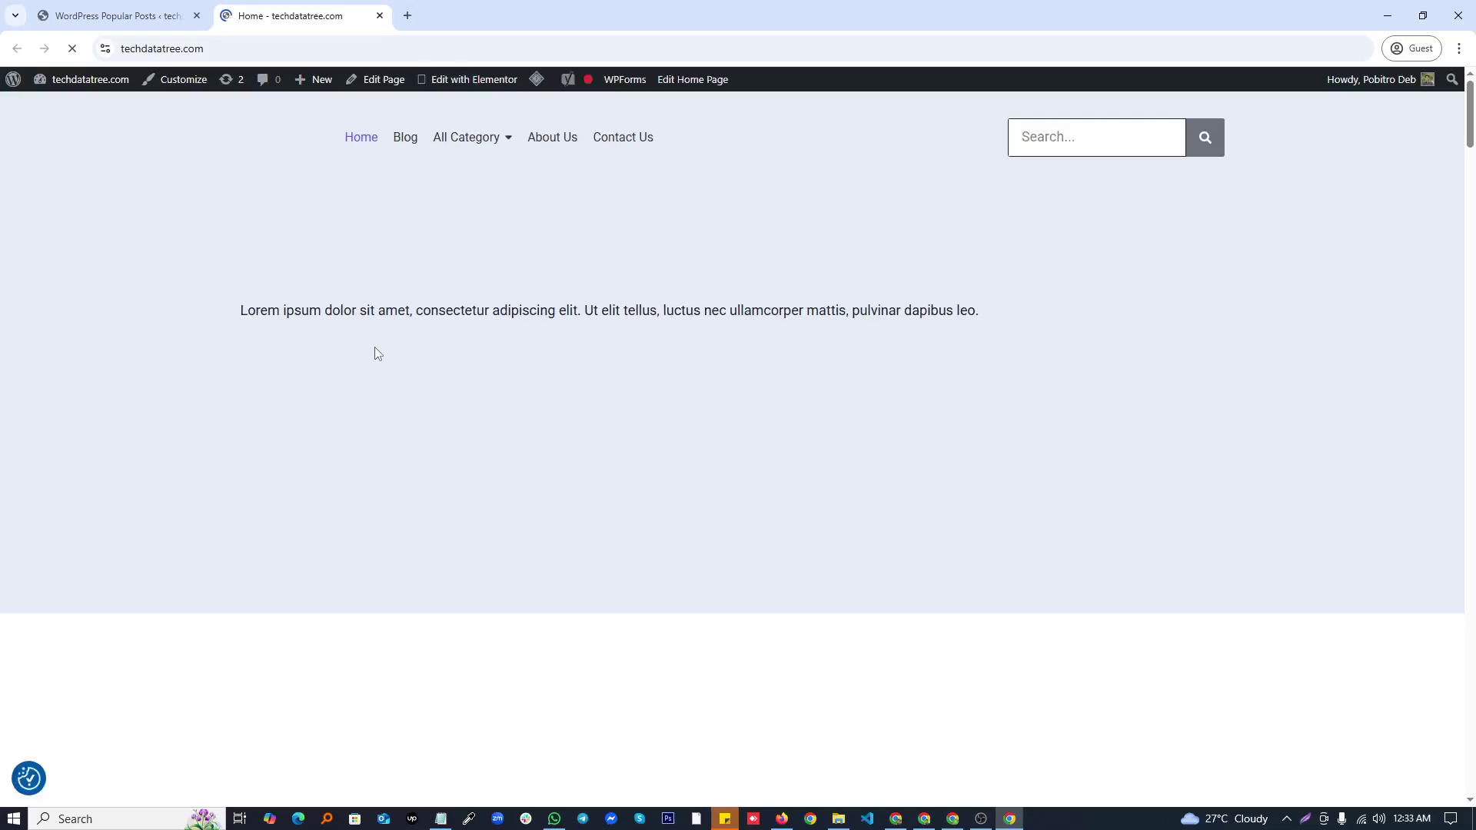
left_click(478, 81)
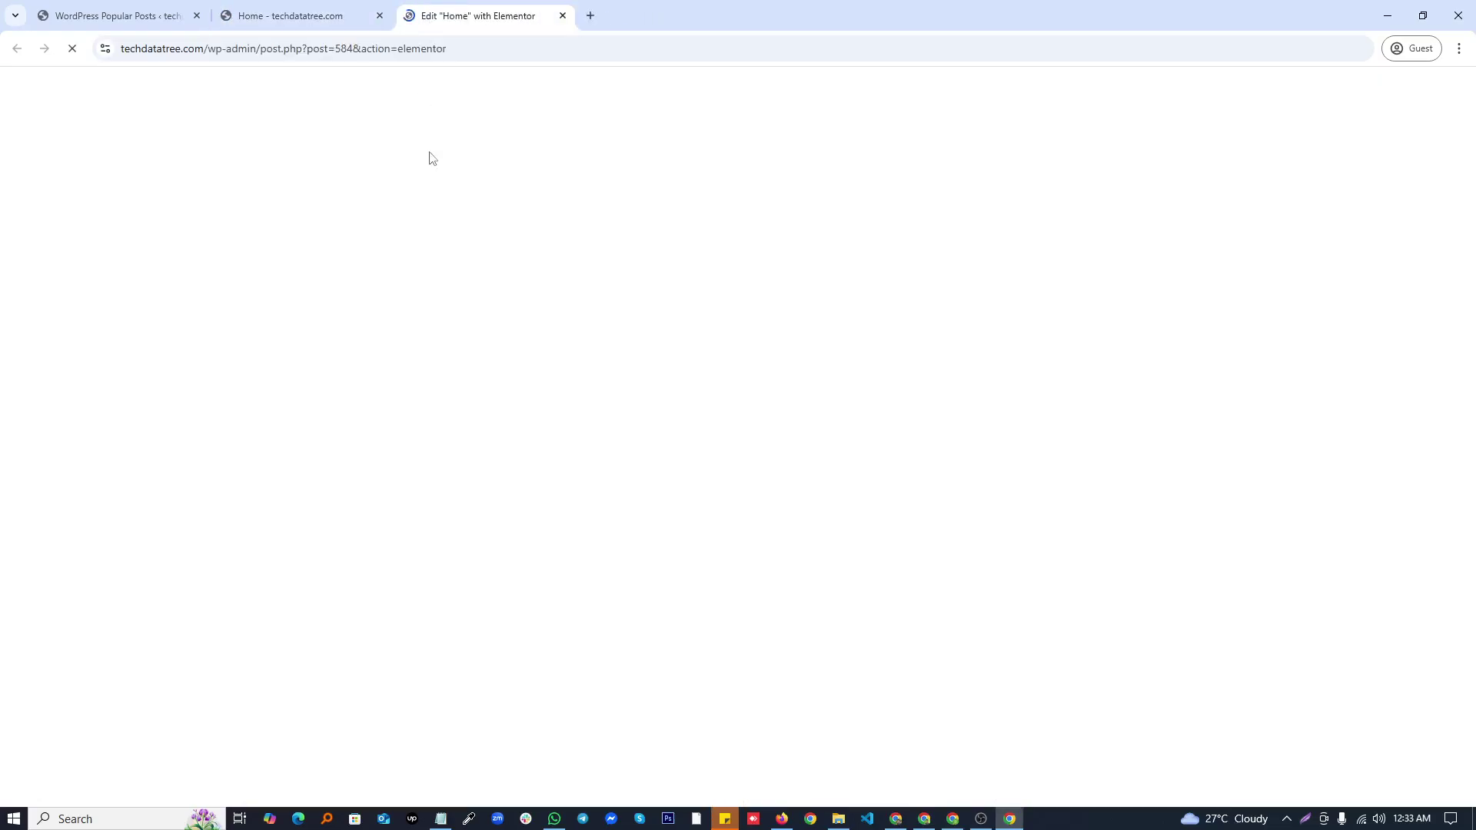
Step: Go back to the plugin's Tools settings and review the thumbnail, Data and Miscellaneous options
left_click(247, 15)
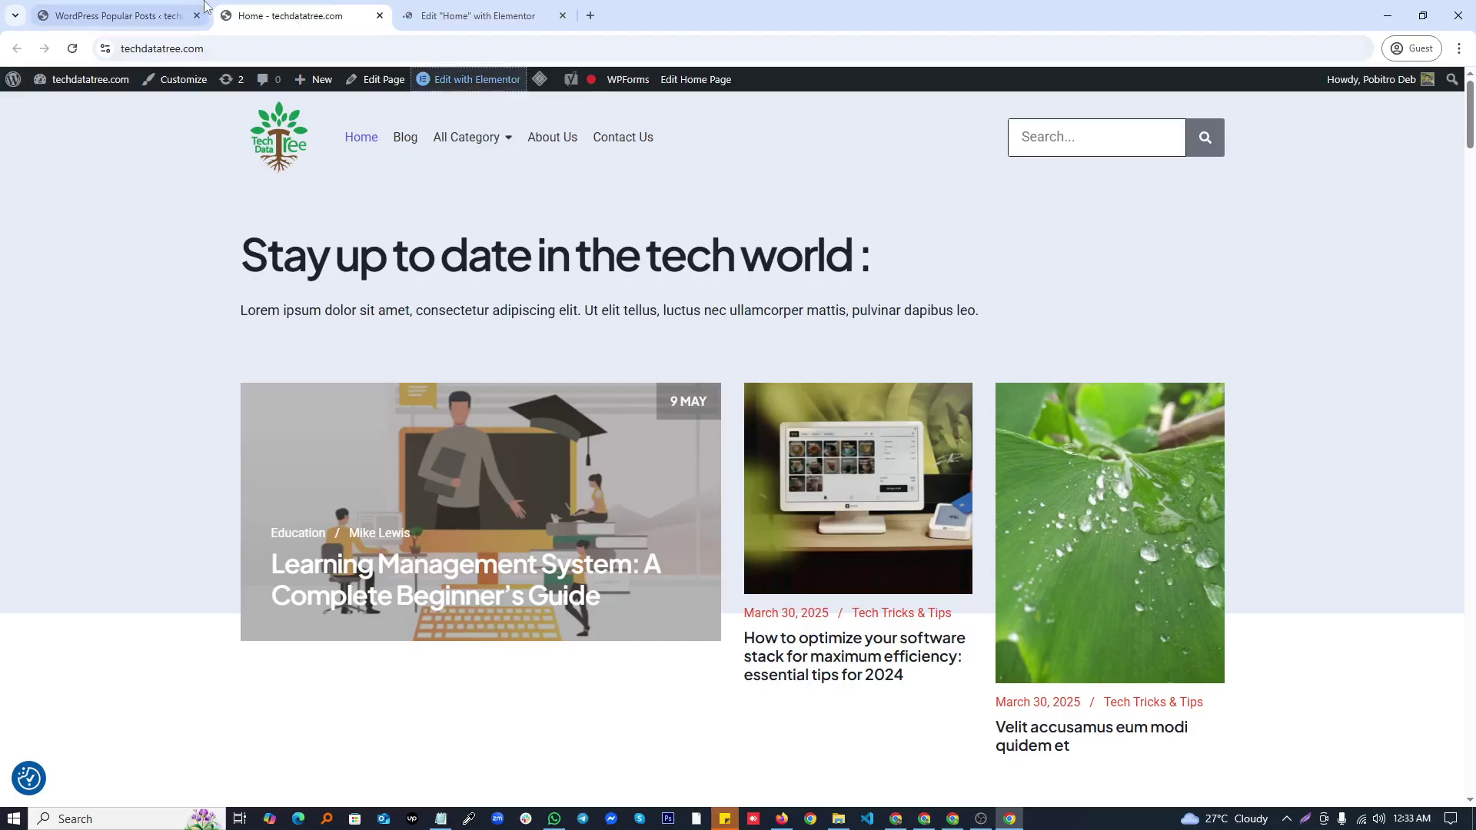
left_click(205, 6)
scroll(400, 488, "down", 3)
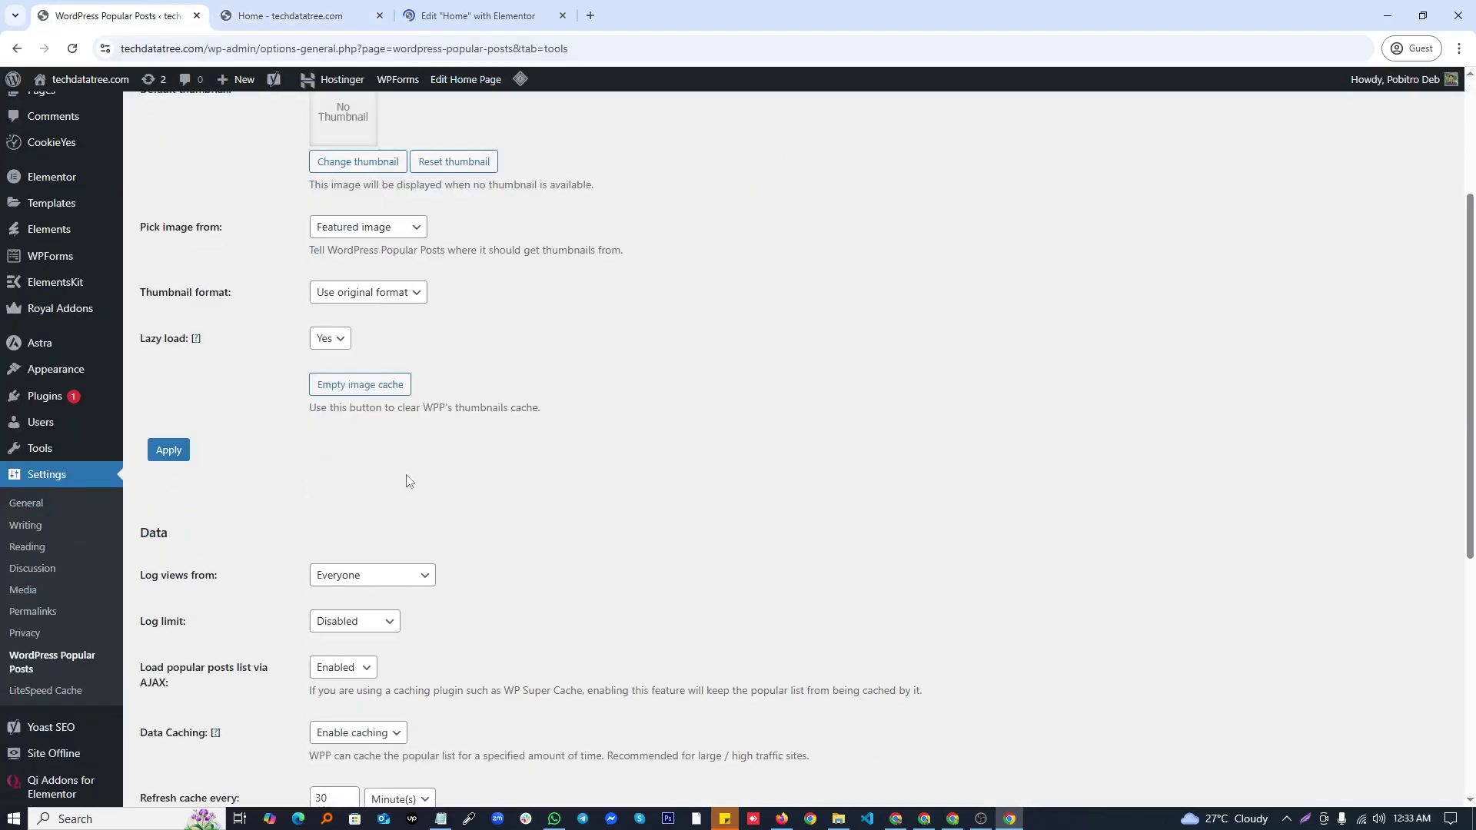
scroll(409, 481, "down", 1)
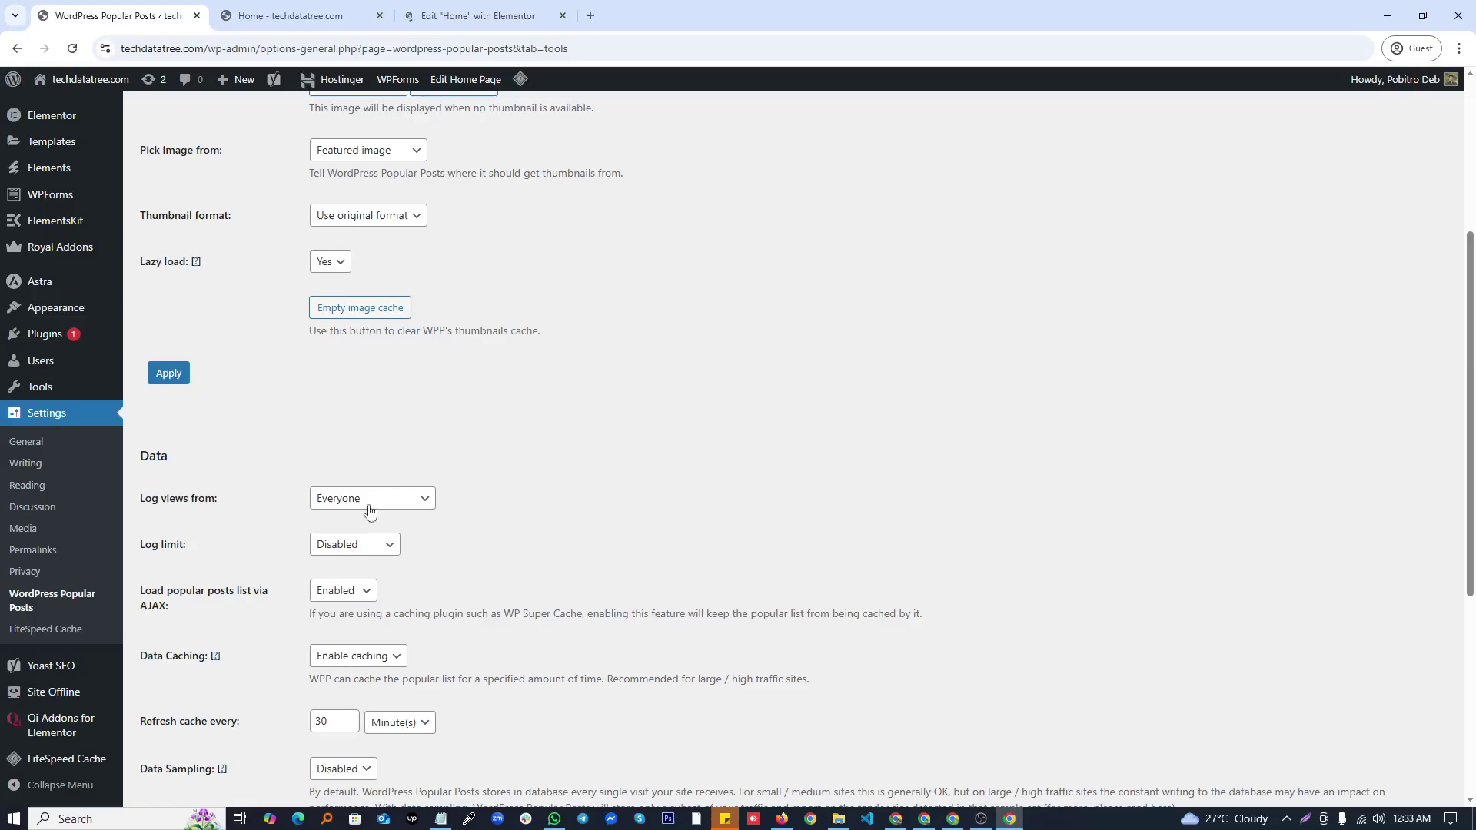
scroll(365, 522, "down", 2)
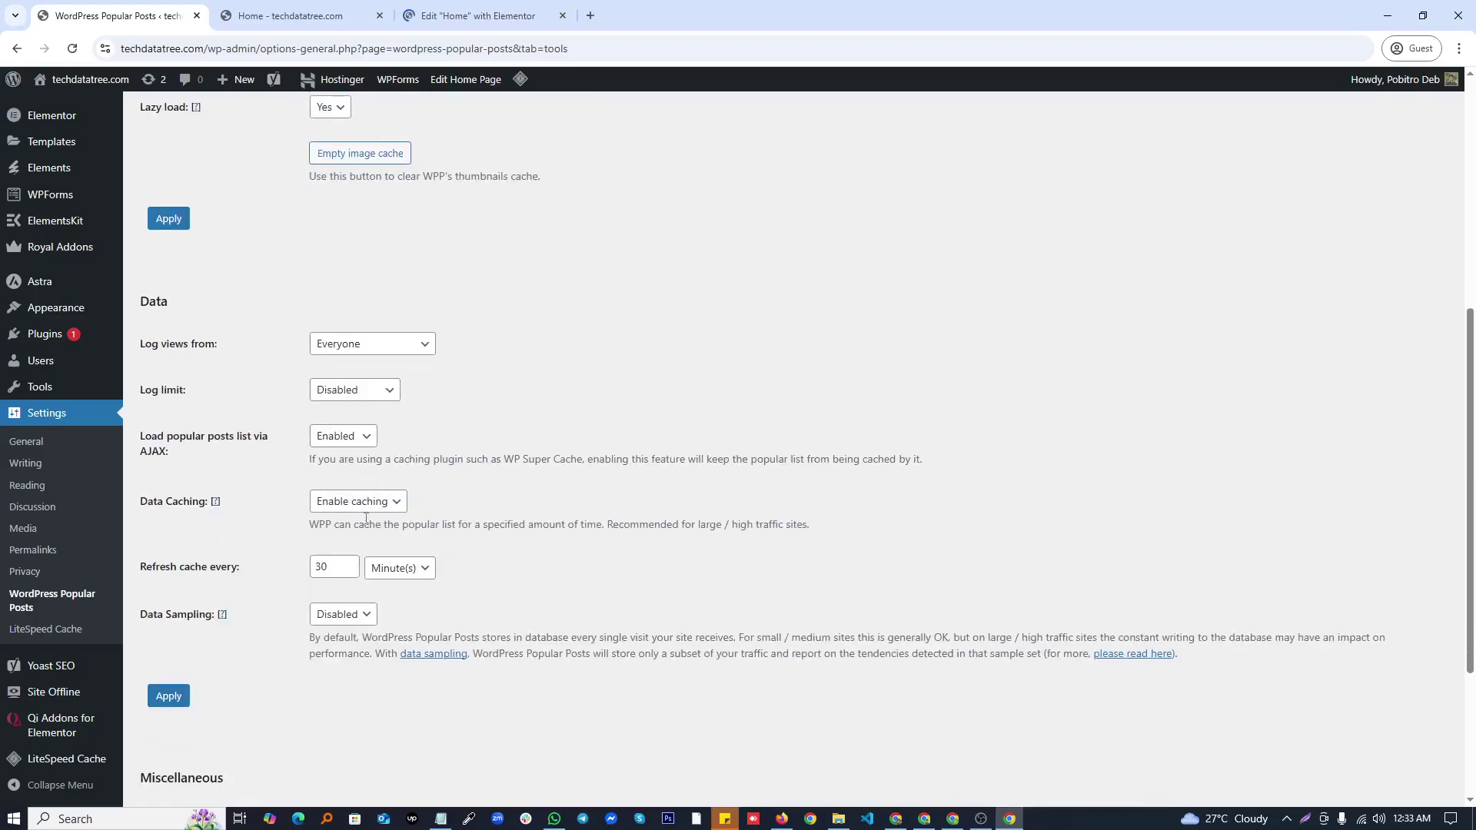
scroll(366, 525, "down", 2)
scroll(366, 525, "down", 2)
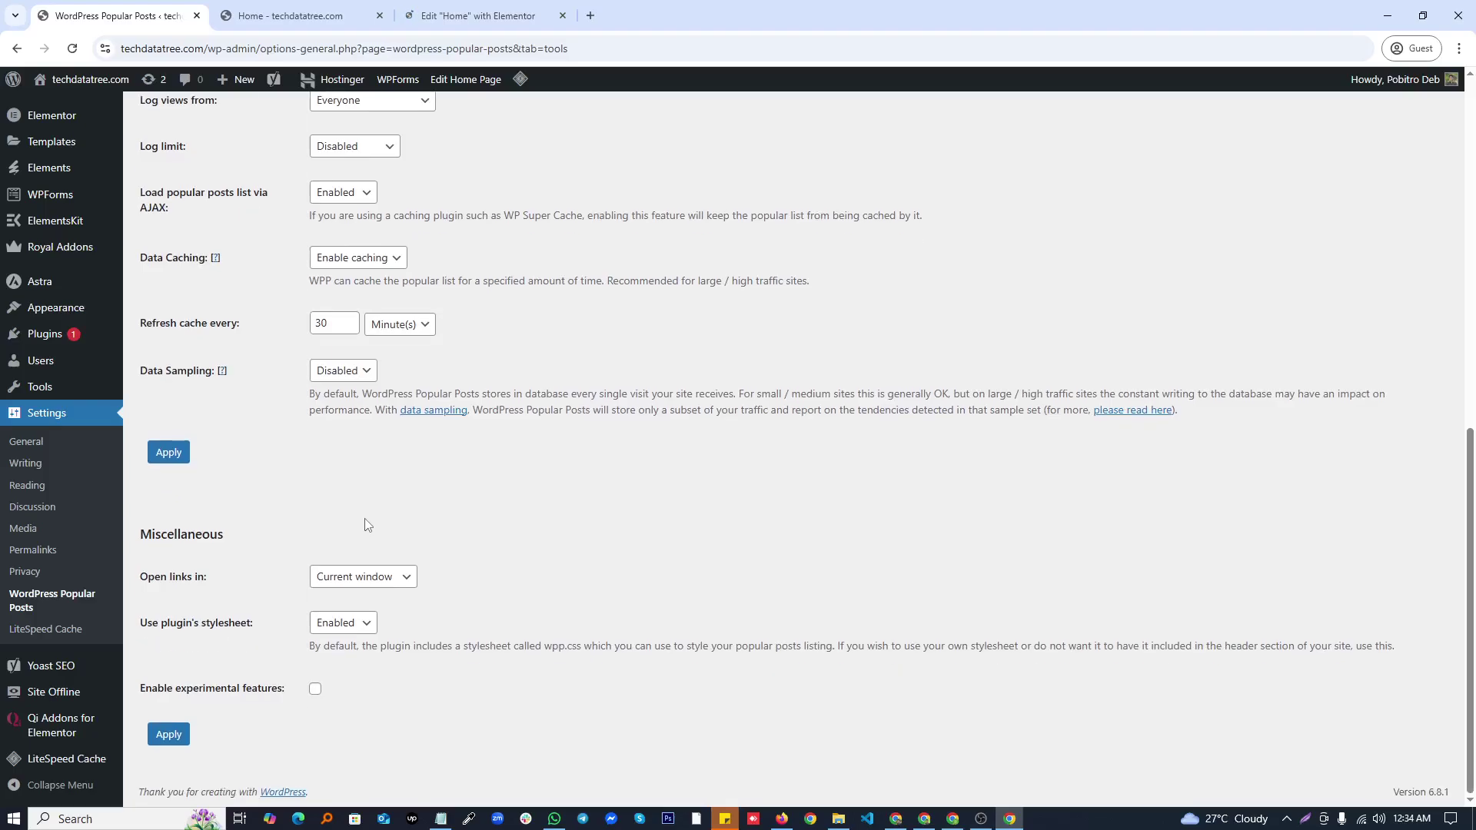
scroll(365, 525, "up", 3)
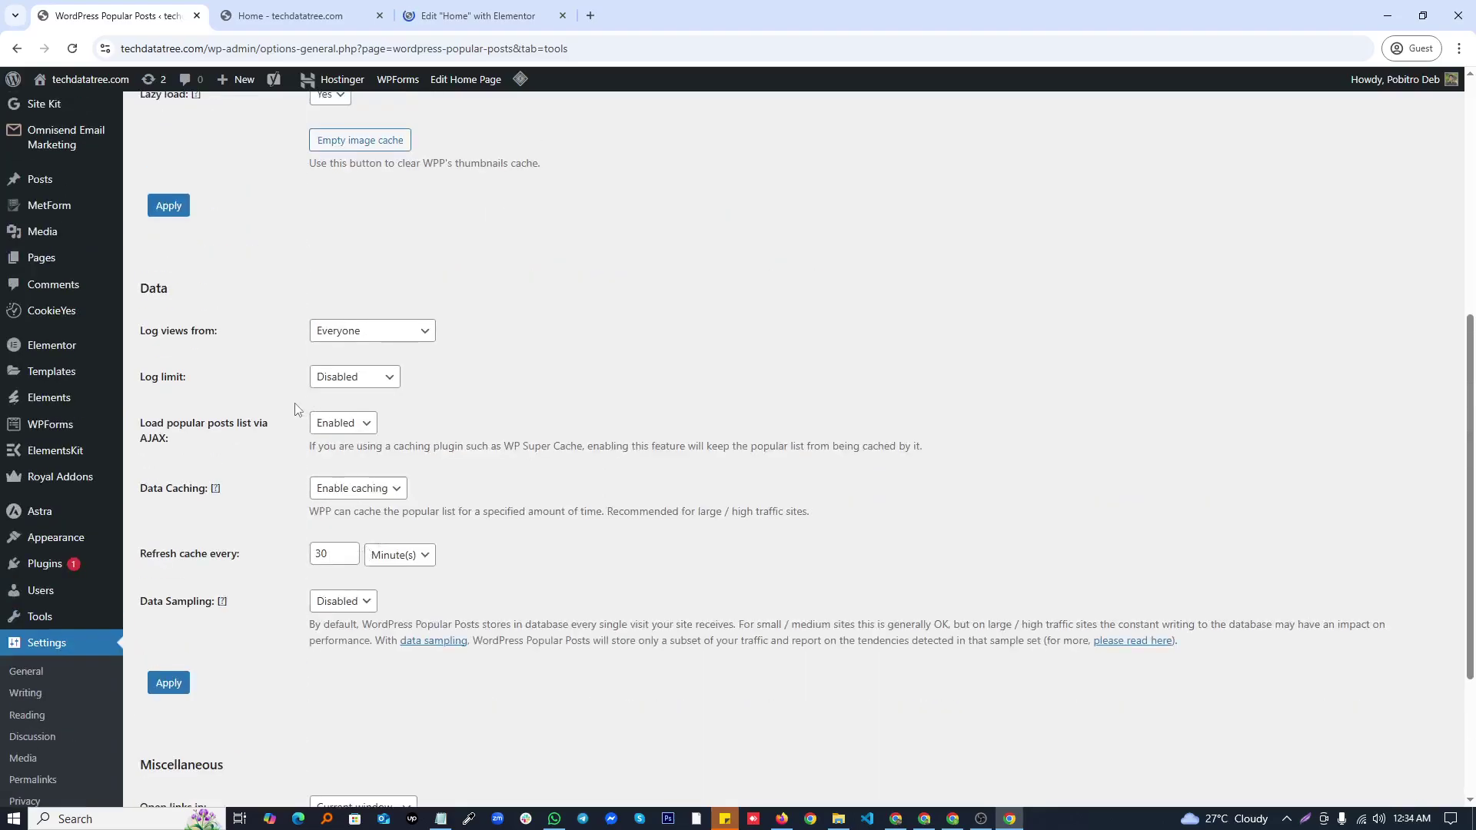
Step: Examine the choices for whose views are logged and for the log limit, keeping Everyone and Disabled
left_click(372, 336)
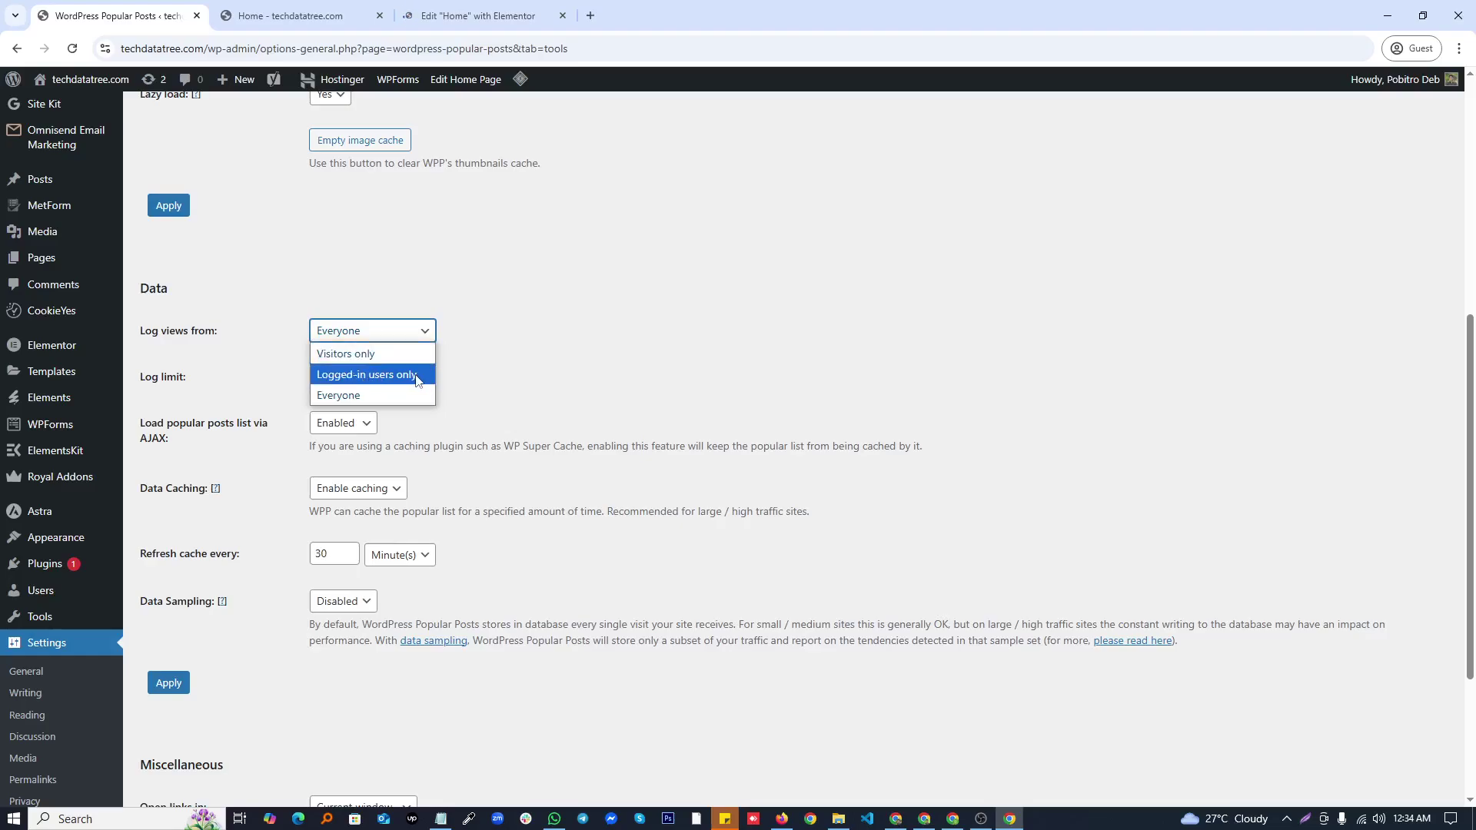
left_click(523, 368)
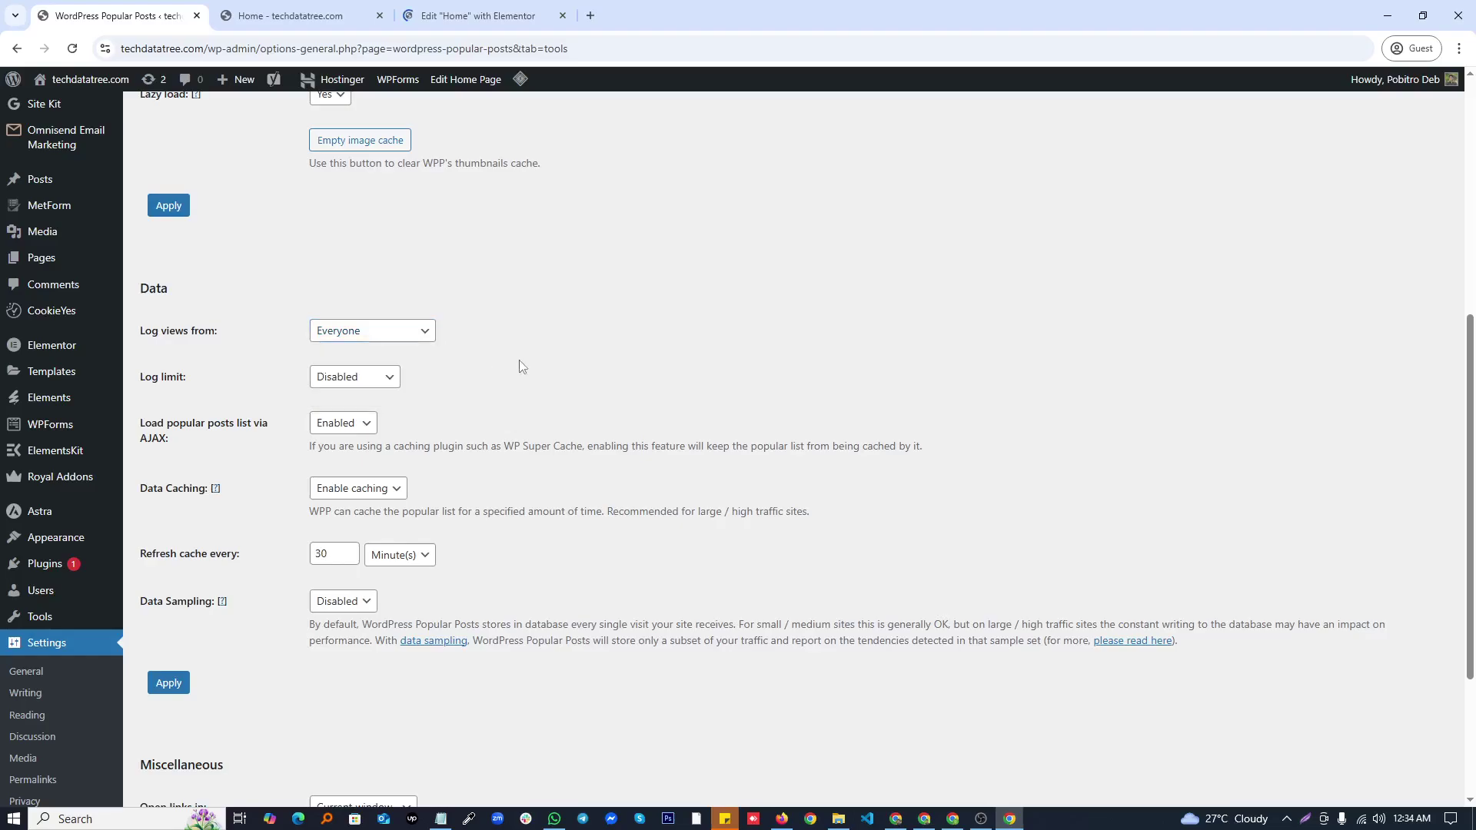
left_click(337, 380)
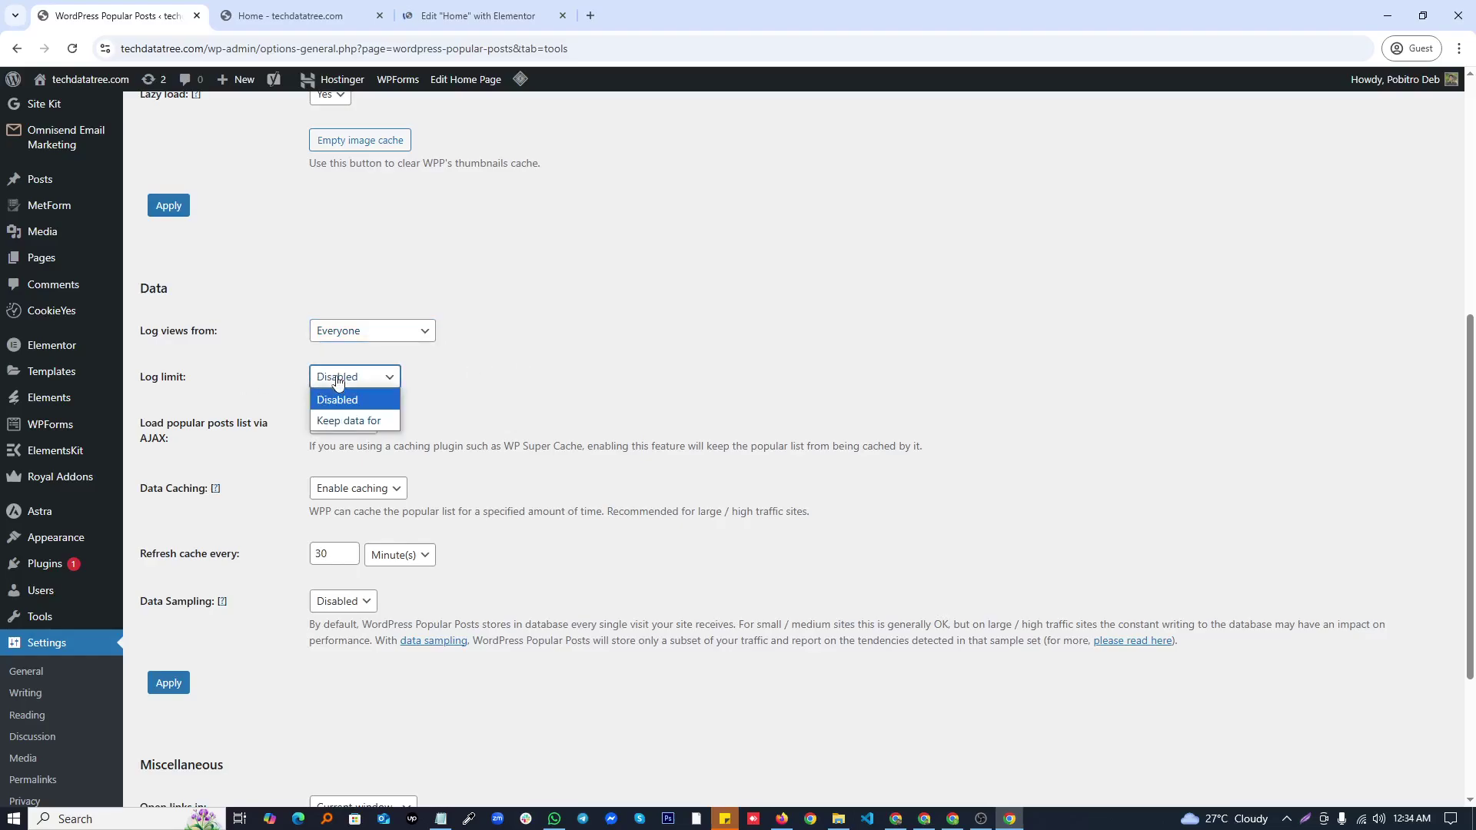
left_click(533, 375)
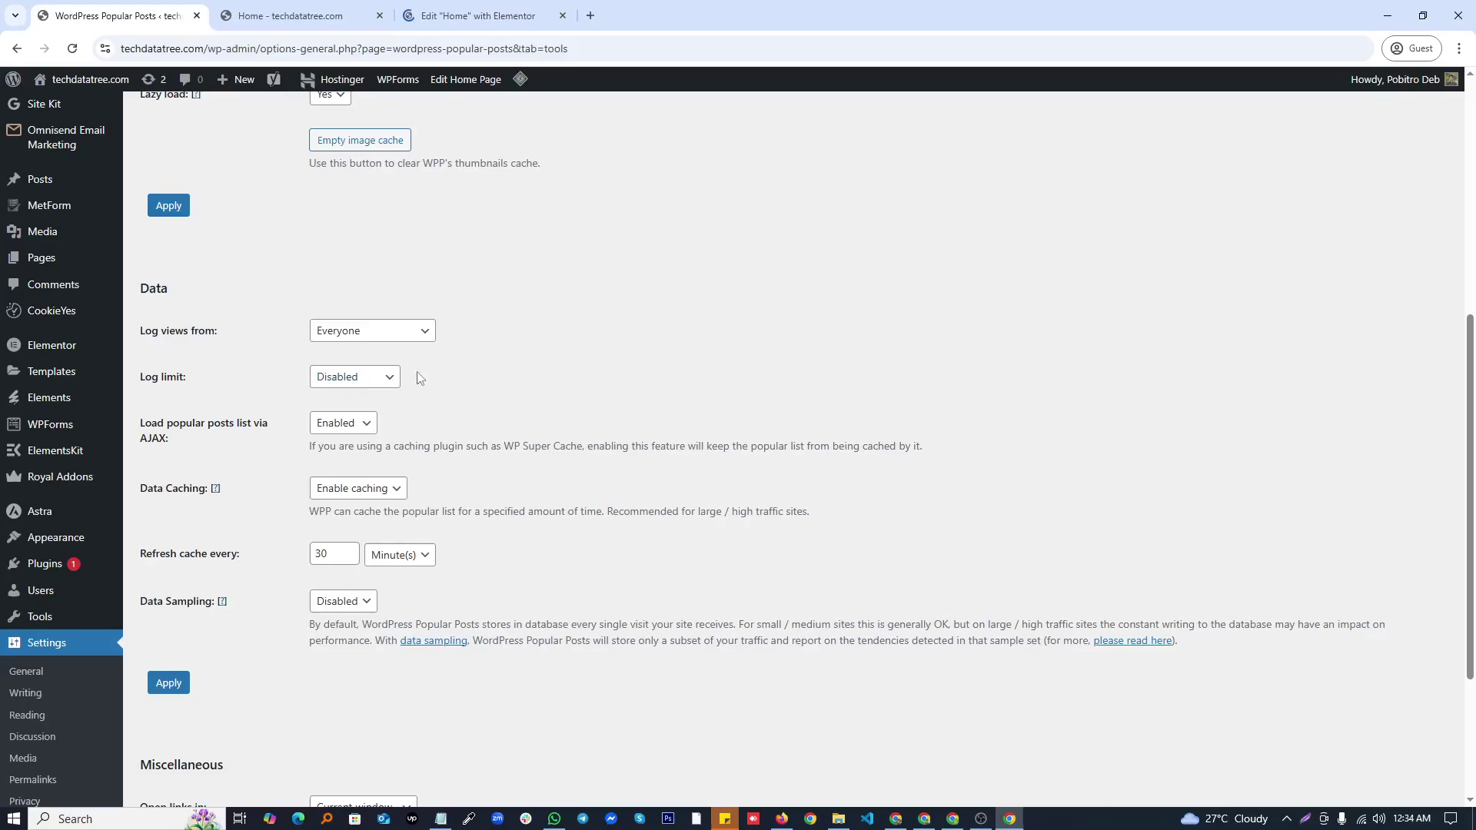
Step: In the Elementor home page editor, insert a single-column Flexbox container directly above the Health & Medicine section
left_click(500, 7)
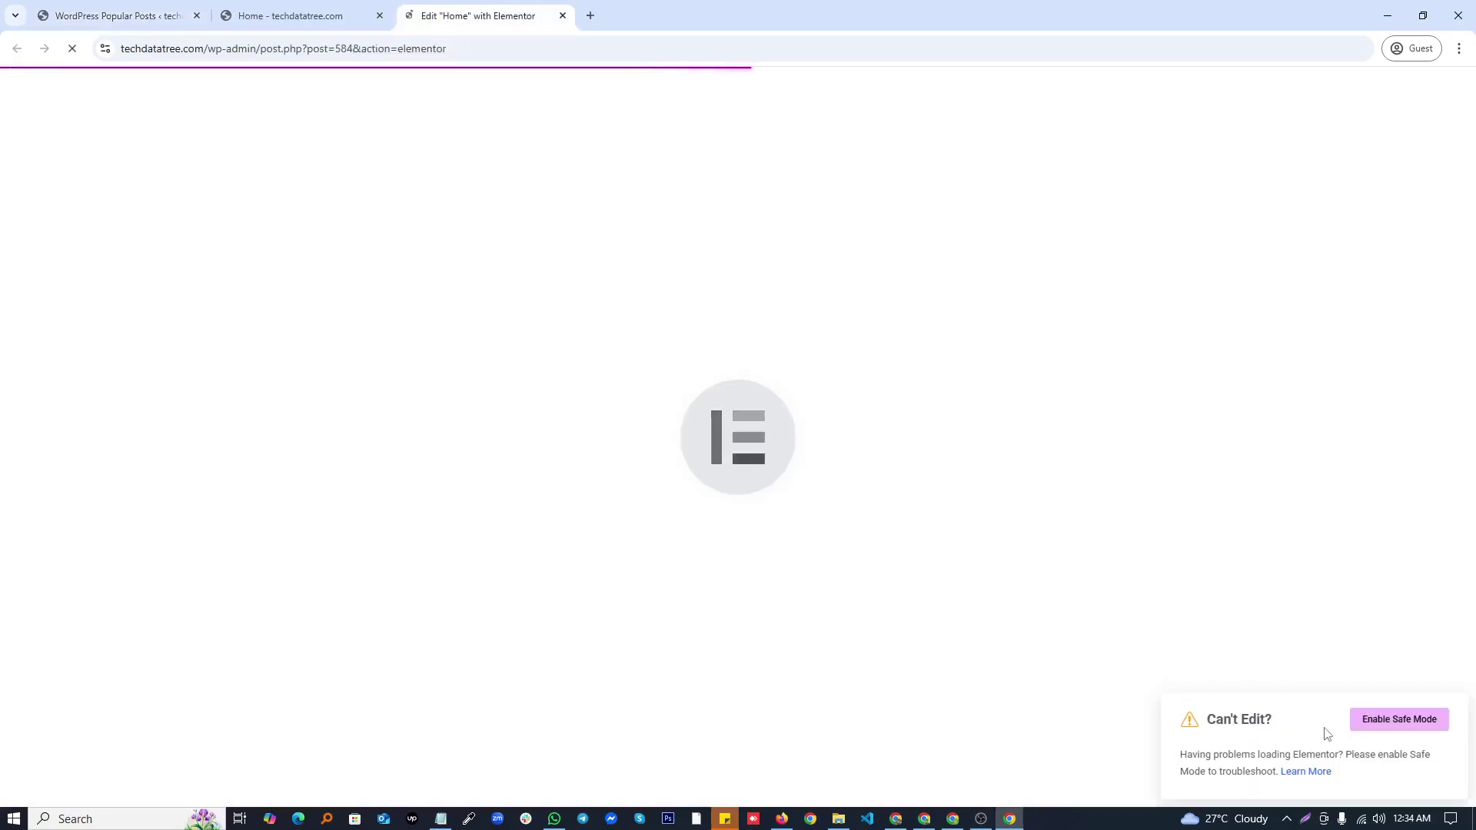
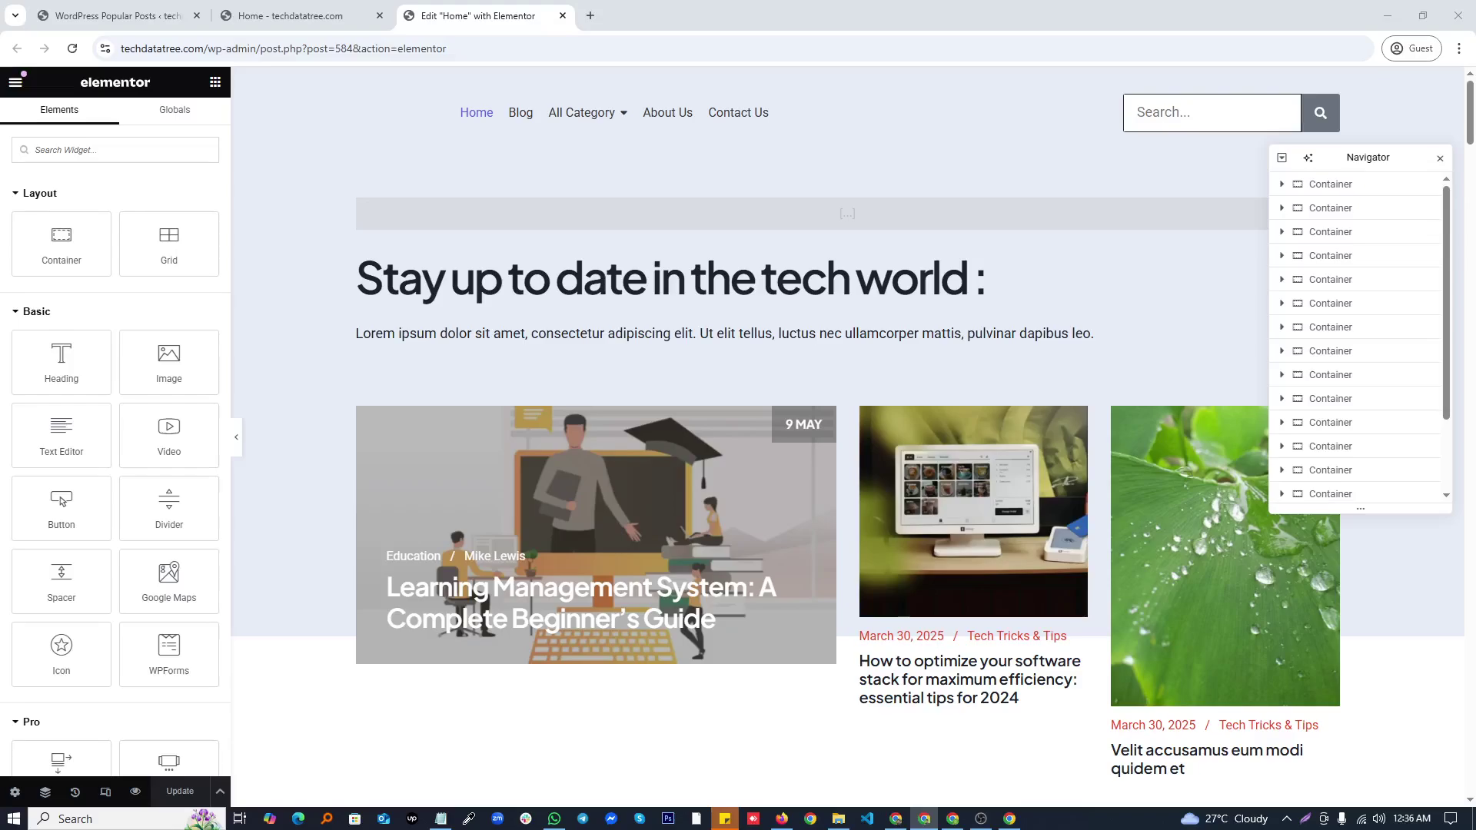
scroll(674, 575, "down", 5)
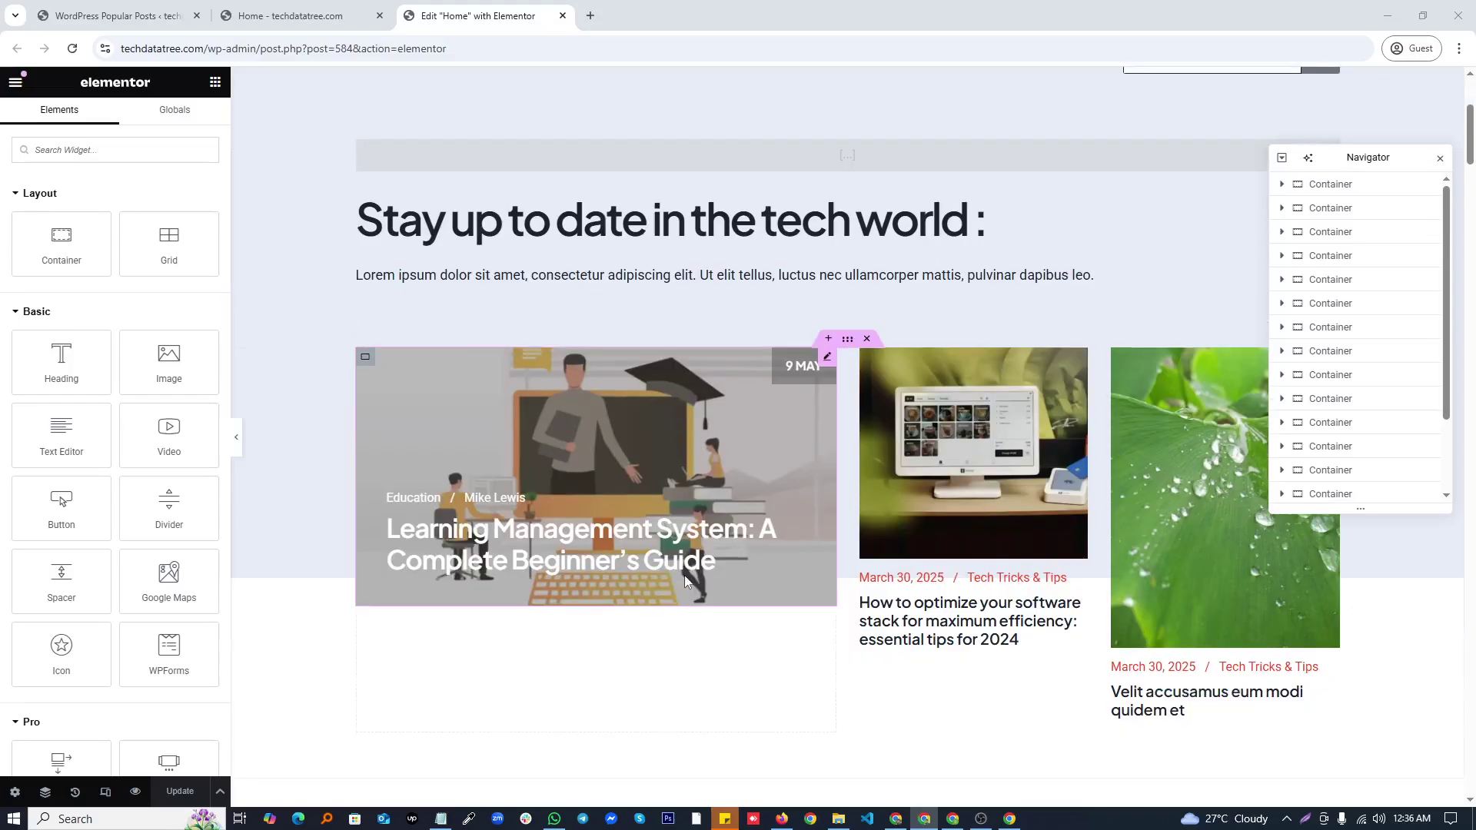
scroll(673, 575, "down", 9)
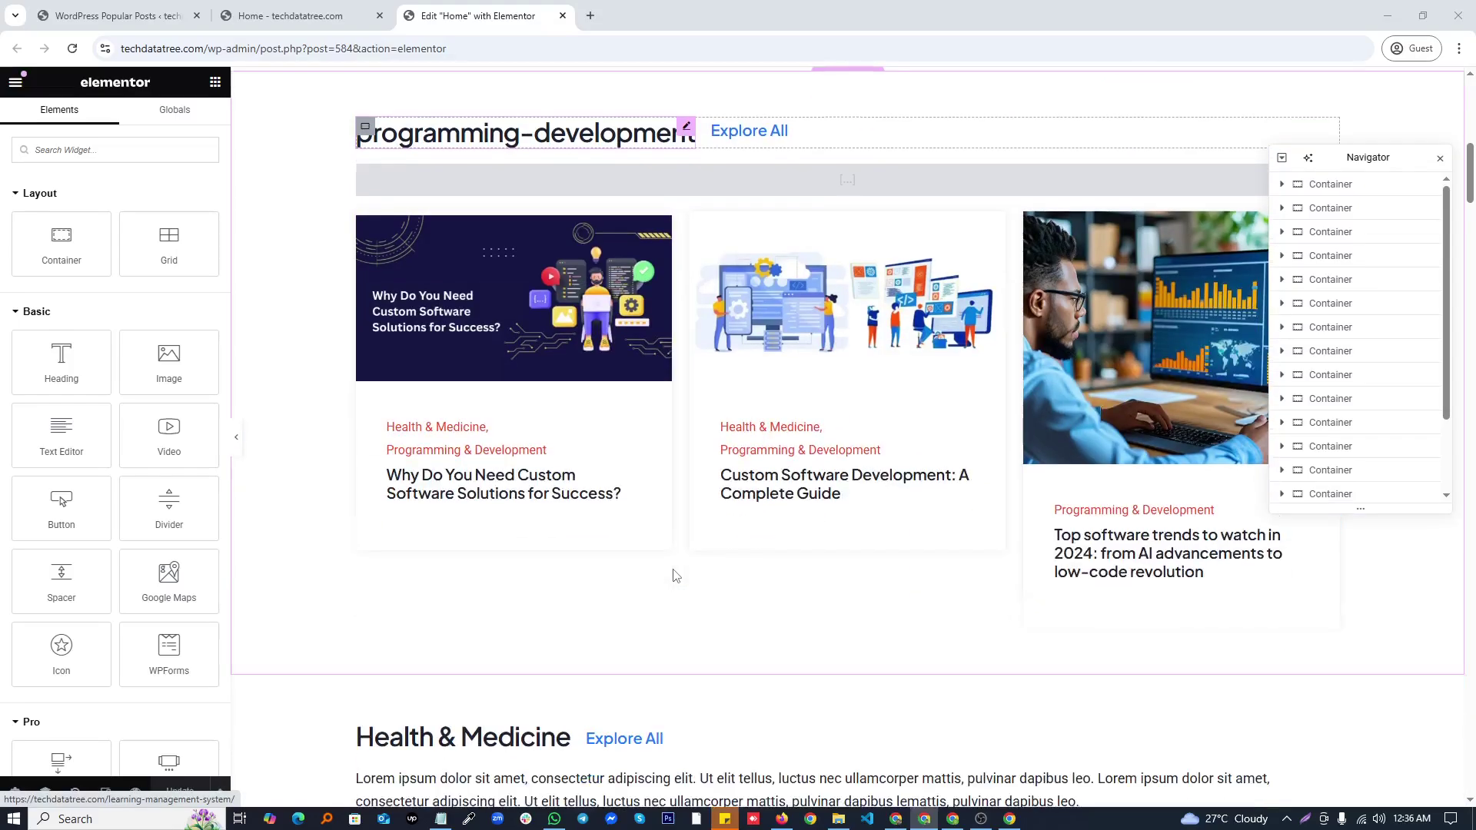
scroll(675, 575, "down", 2)
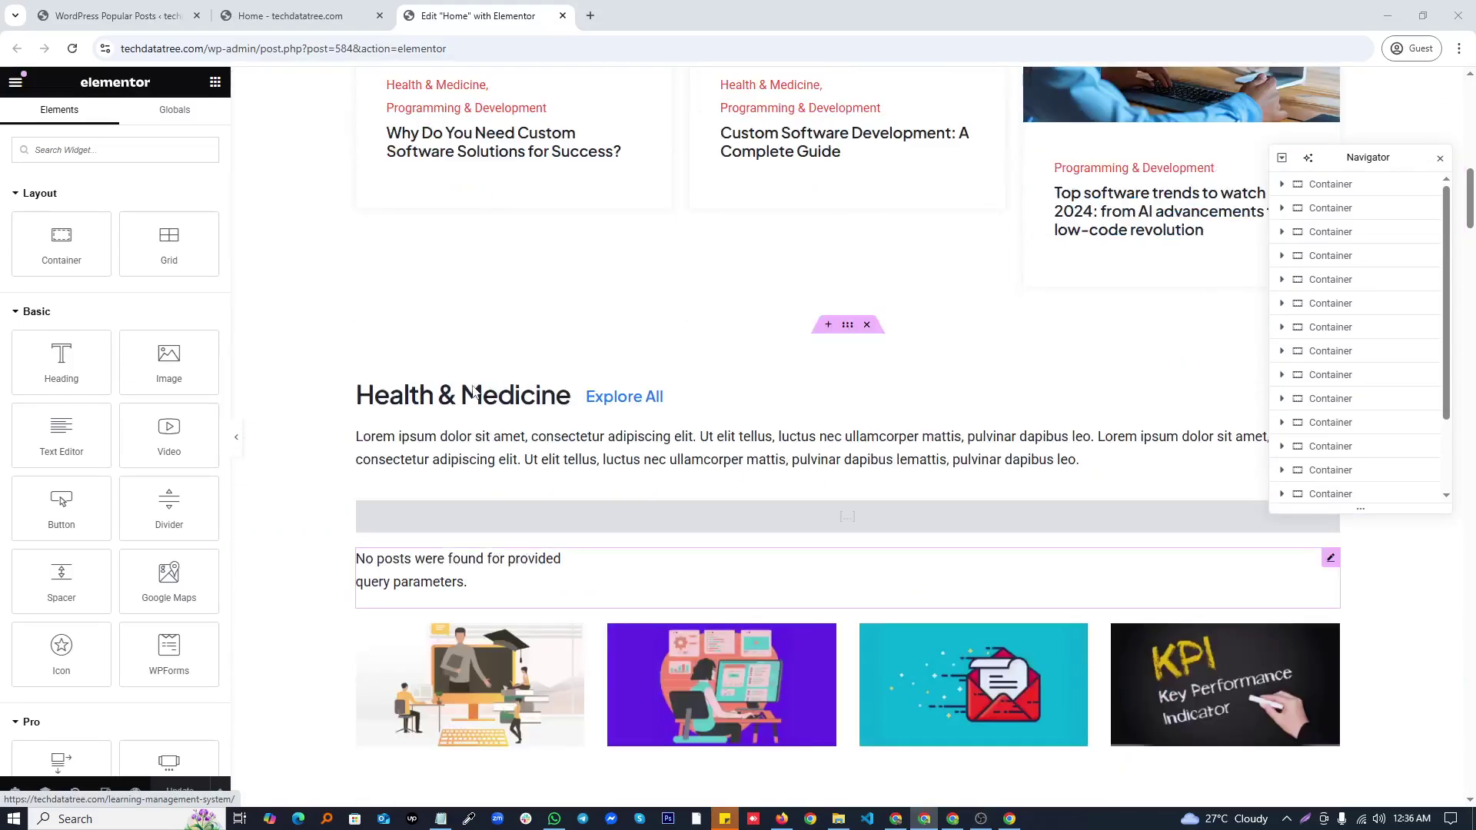
scroll(677, 487, "up", 2)
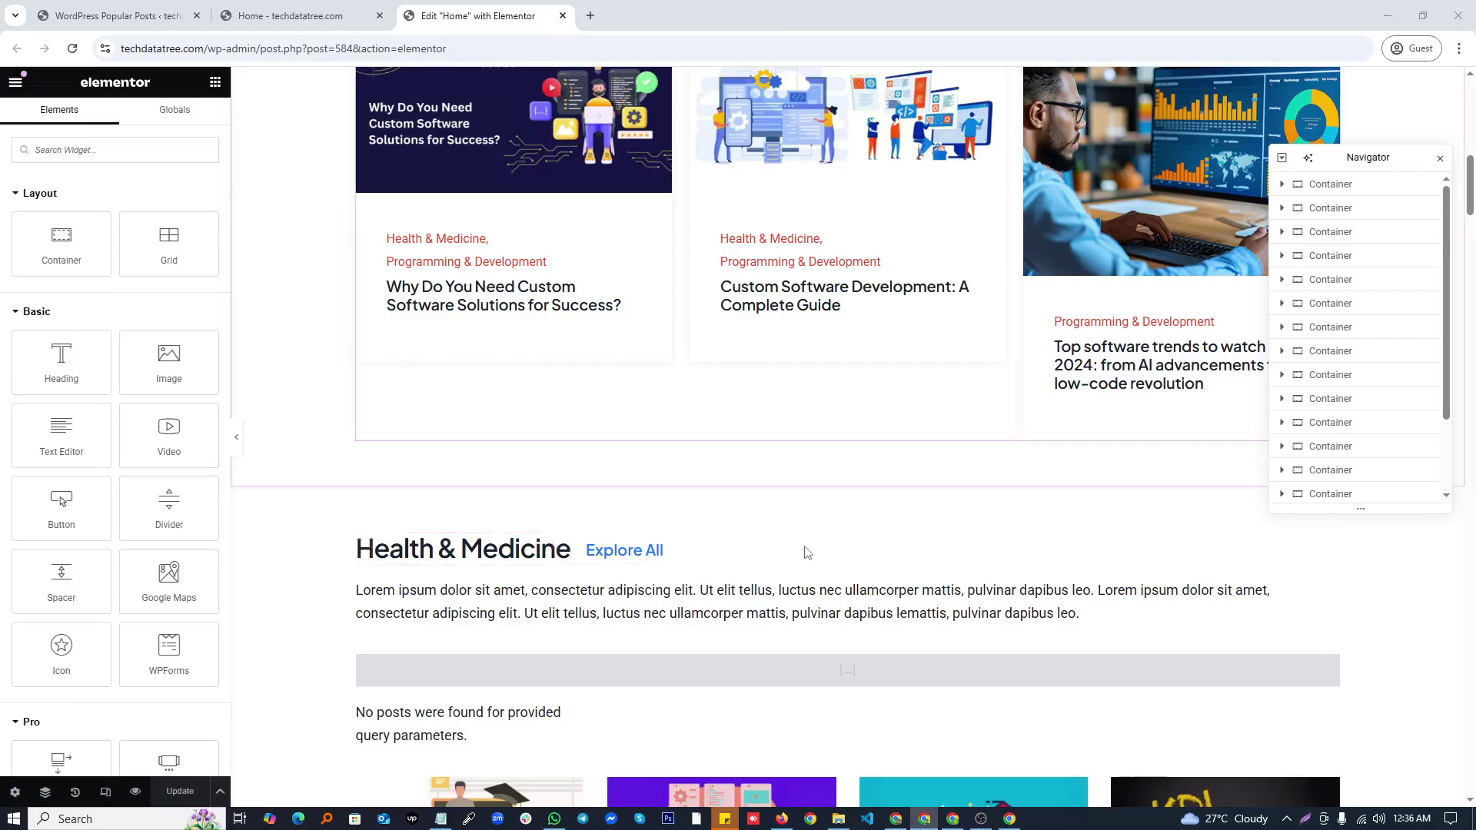
scroll(692, 550, "down", 1)
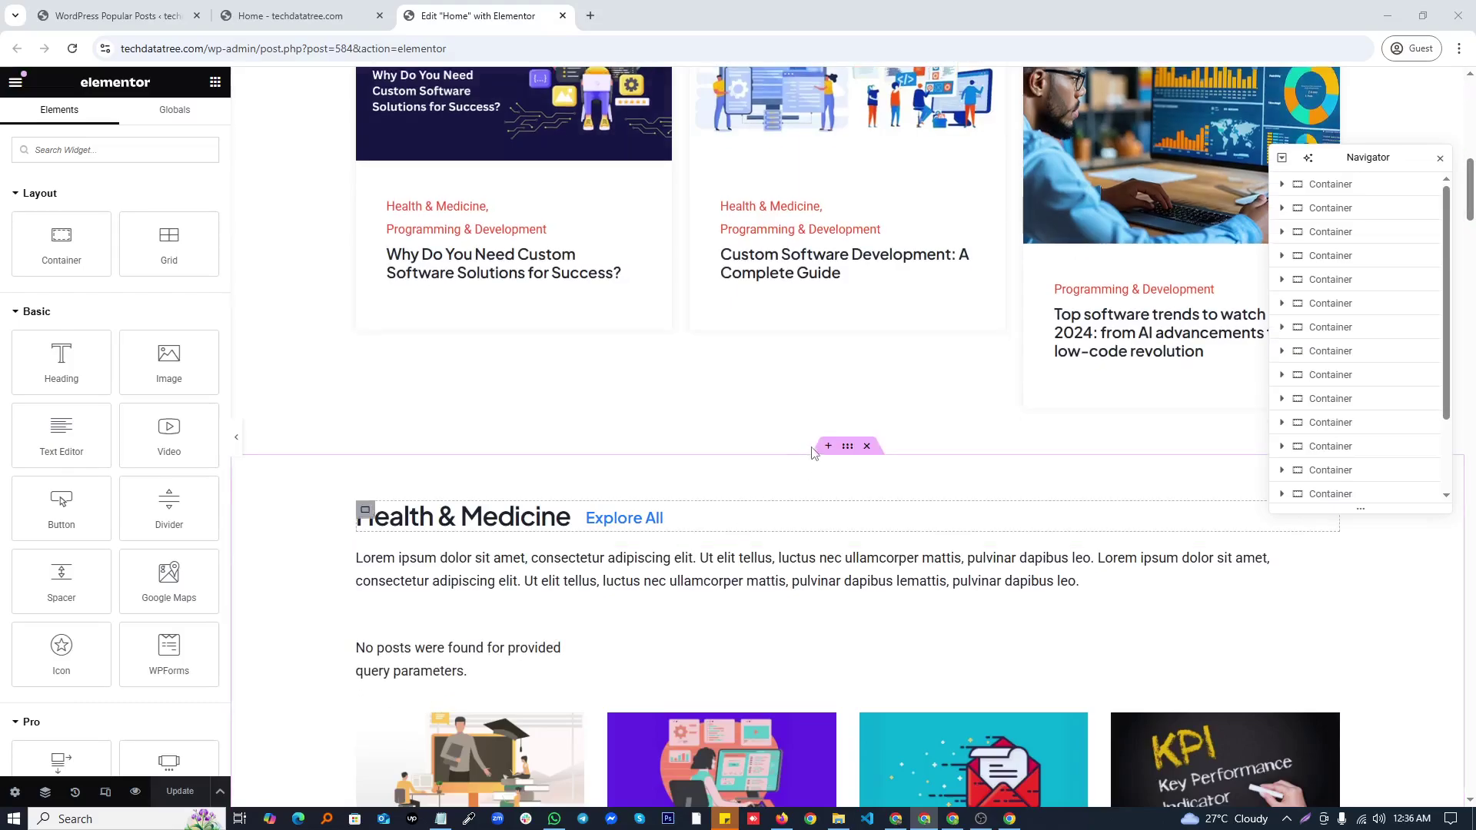
left_click(828, 446)
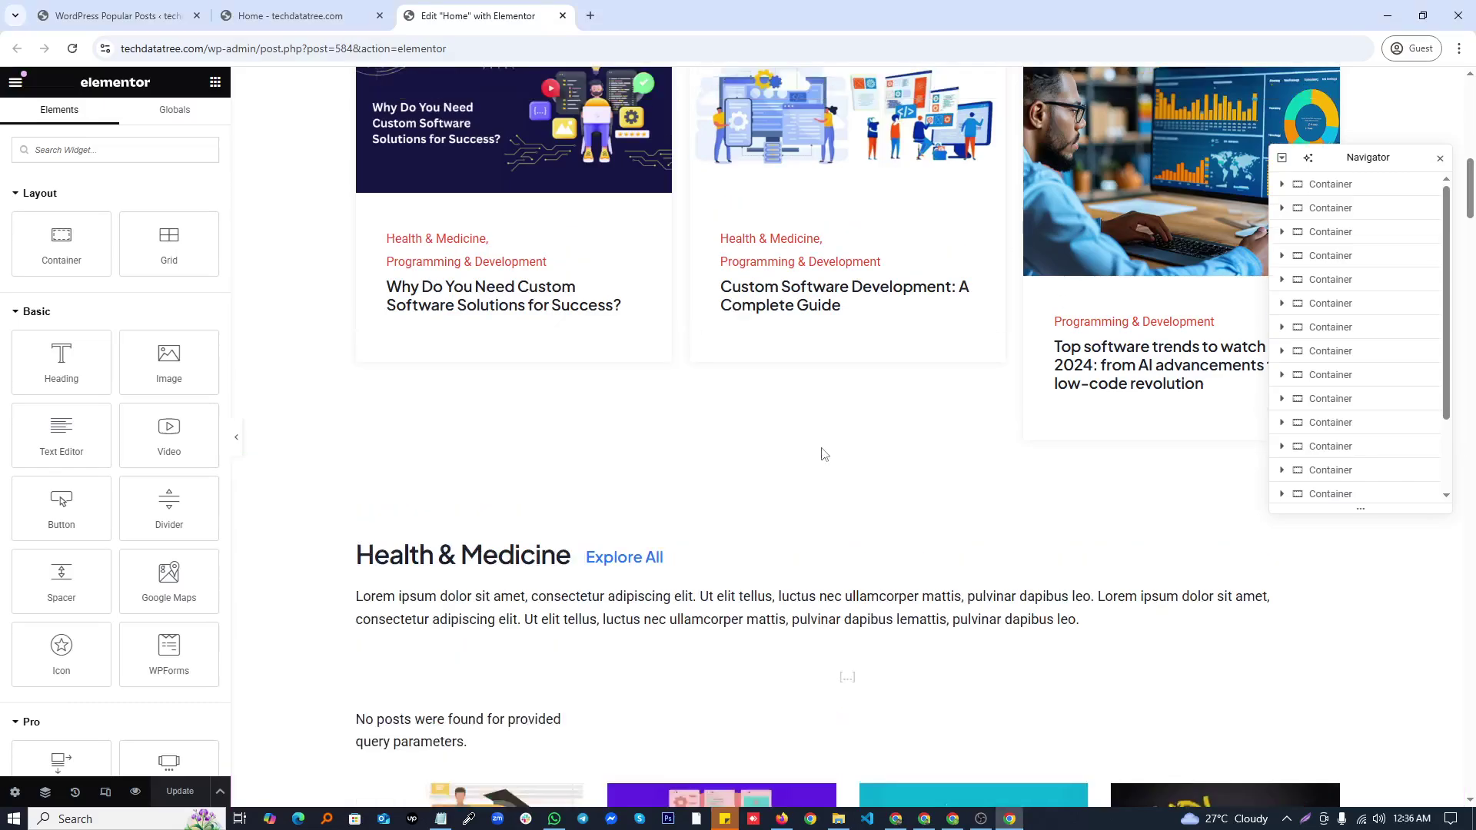
left_click(756, 562)
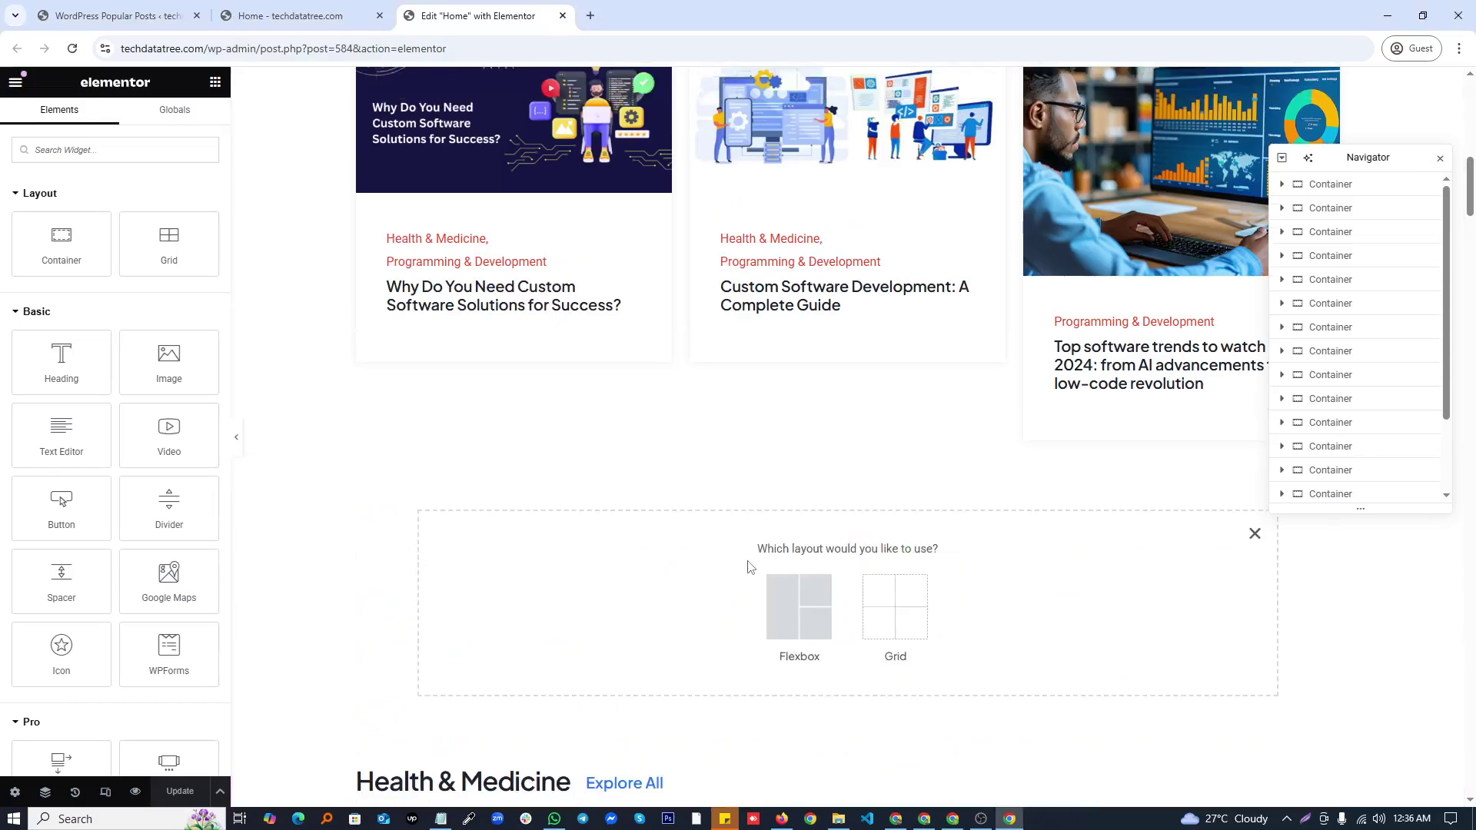
left_click(792, 611)
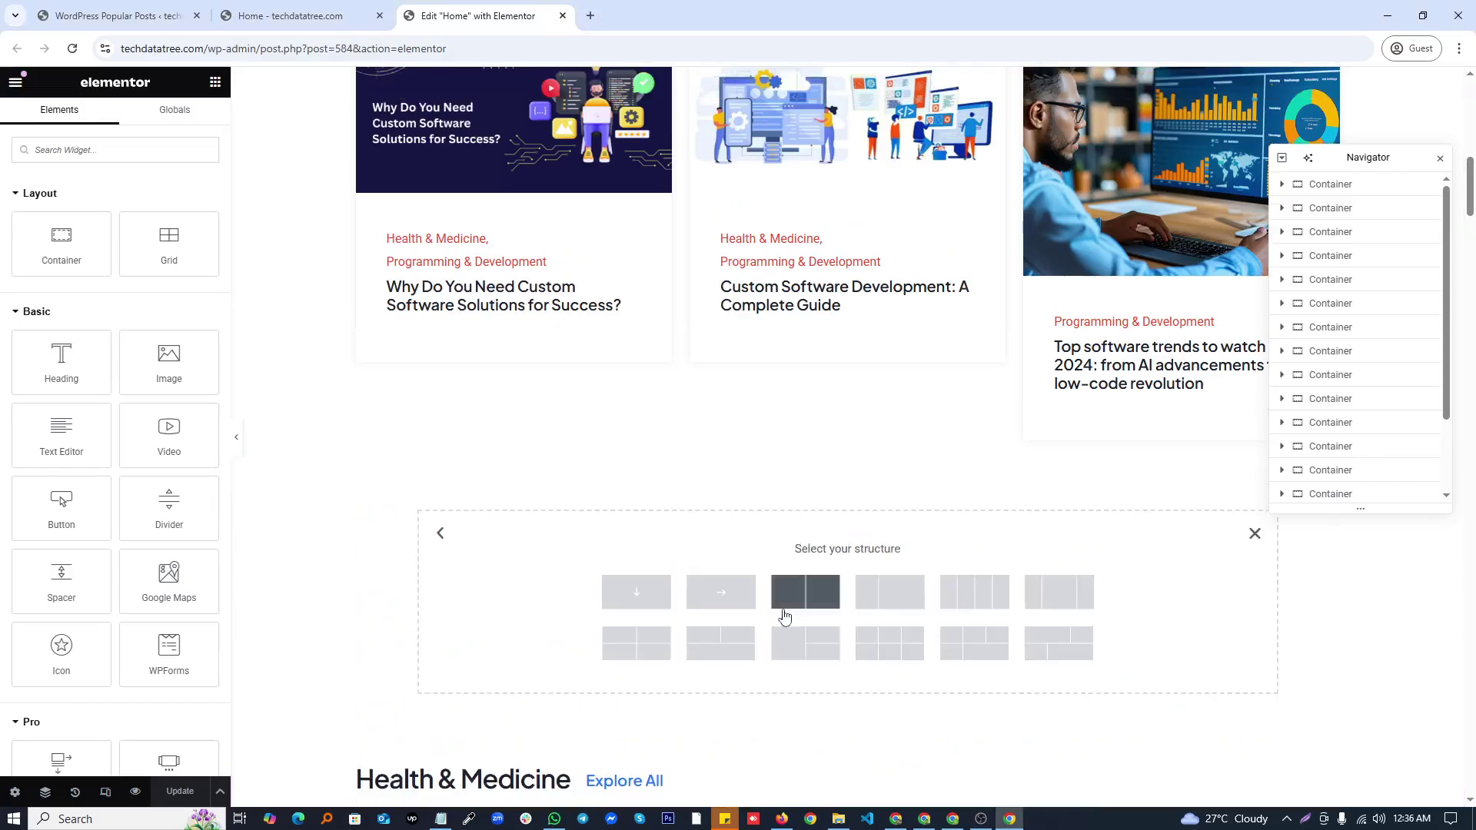
left_click(654, 607)
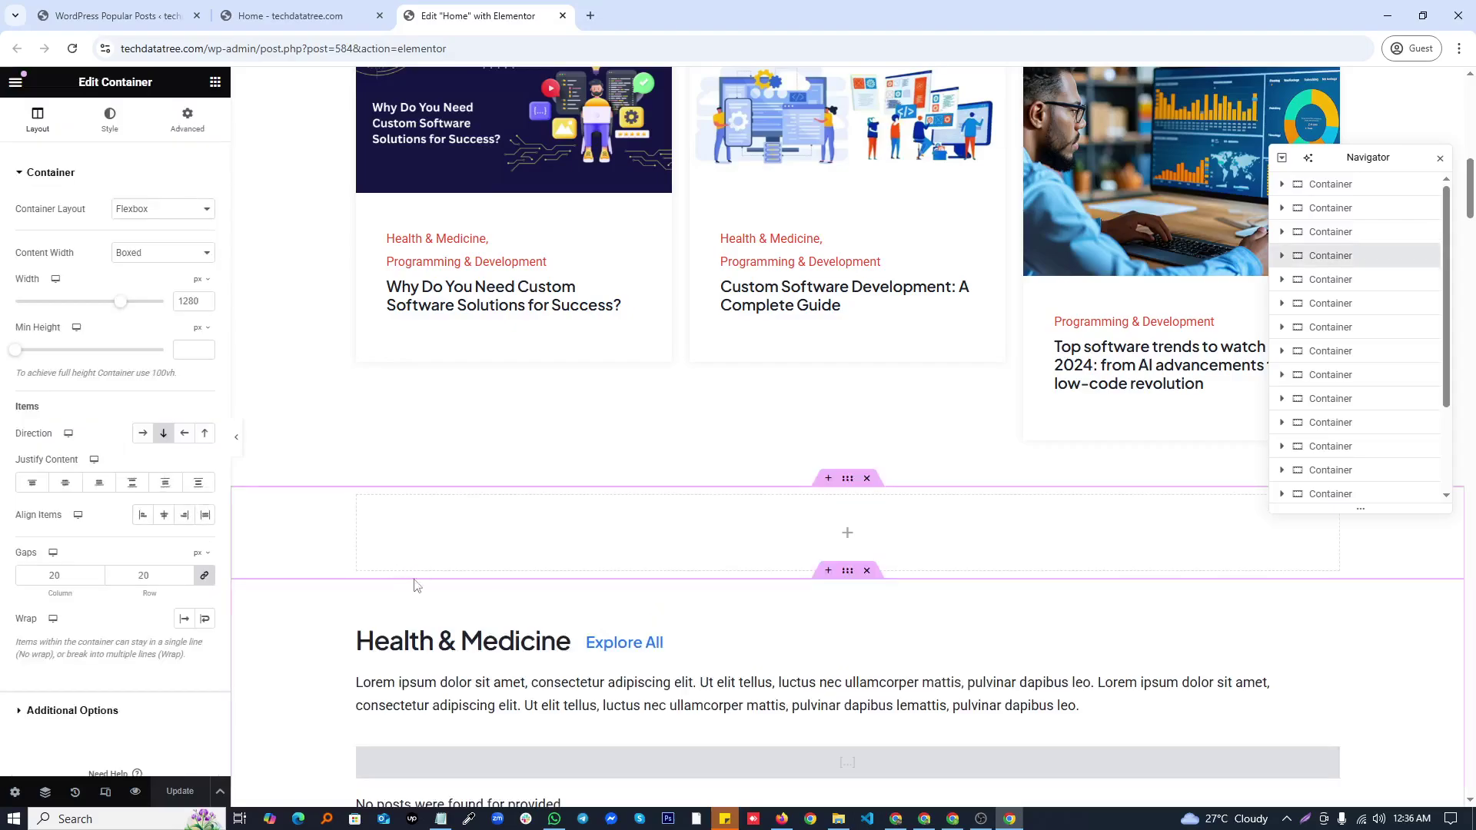
Step: Clear the new container's padding, find the WordPress Popular Posts widget and place it inside the container
left_click(190, 123)
left_click(213, 290)
left_click(215, 84)
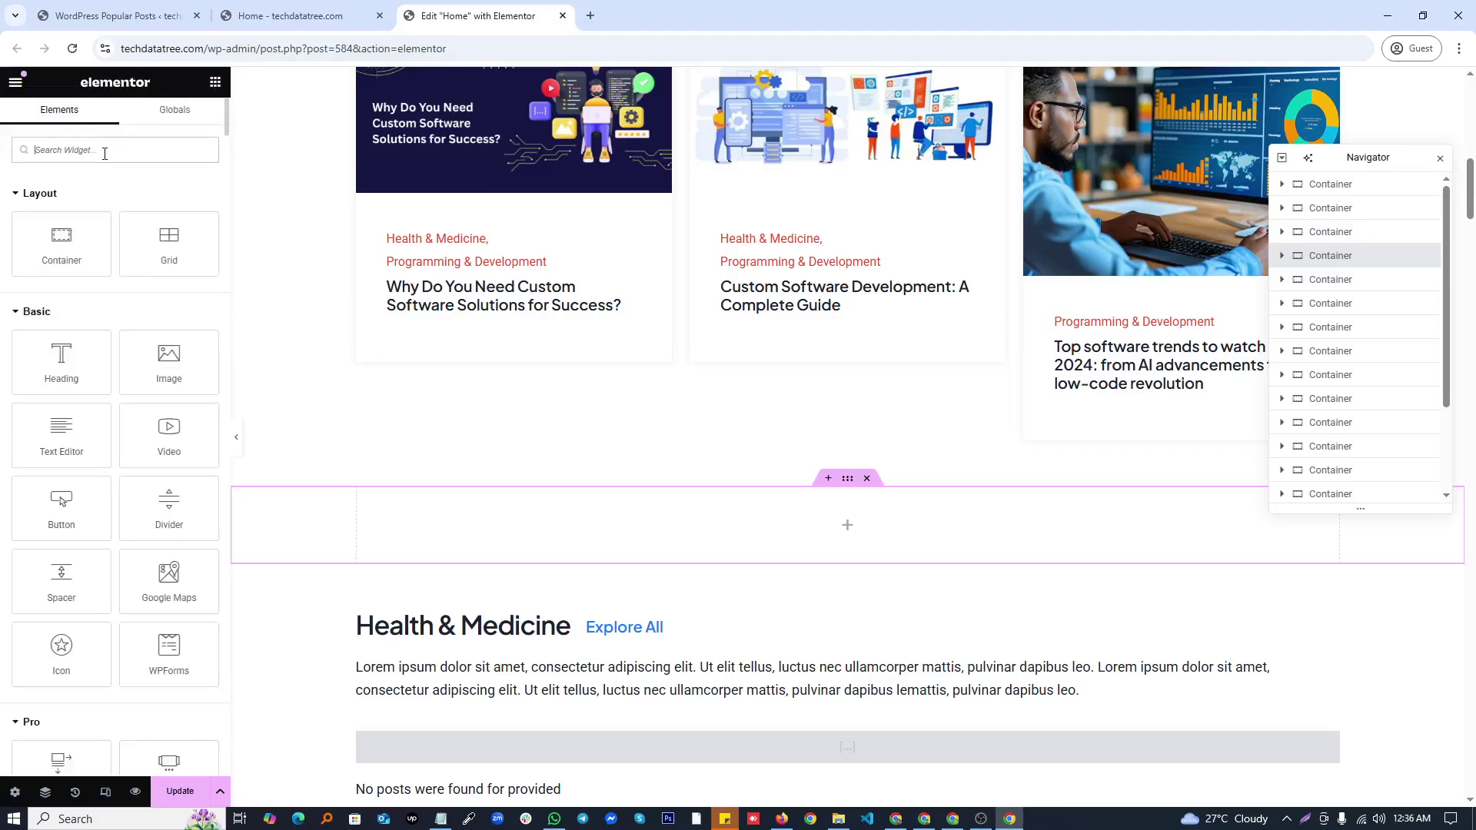
left_click(105, 150)
type("po")
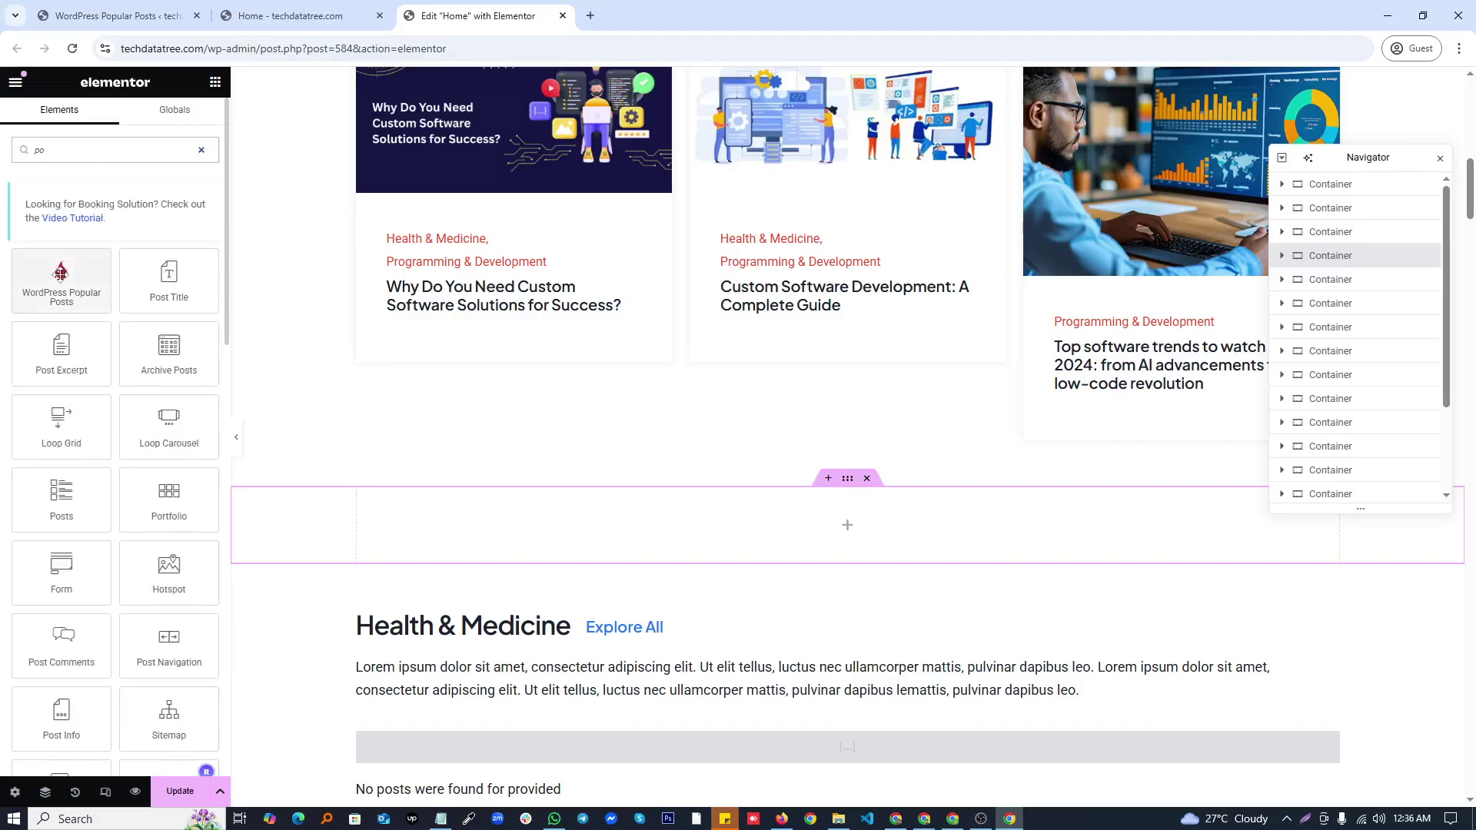
left_click_drag(60, 273, 736, 522)
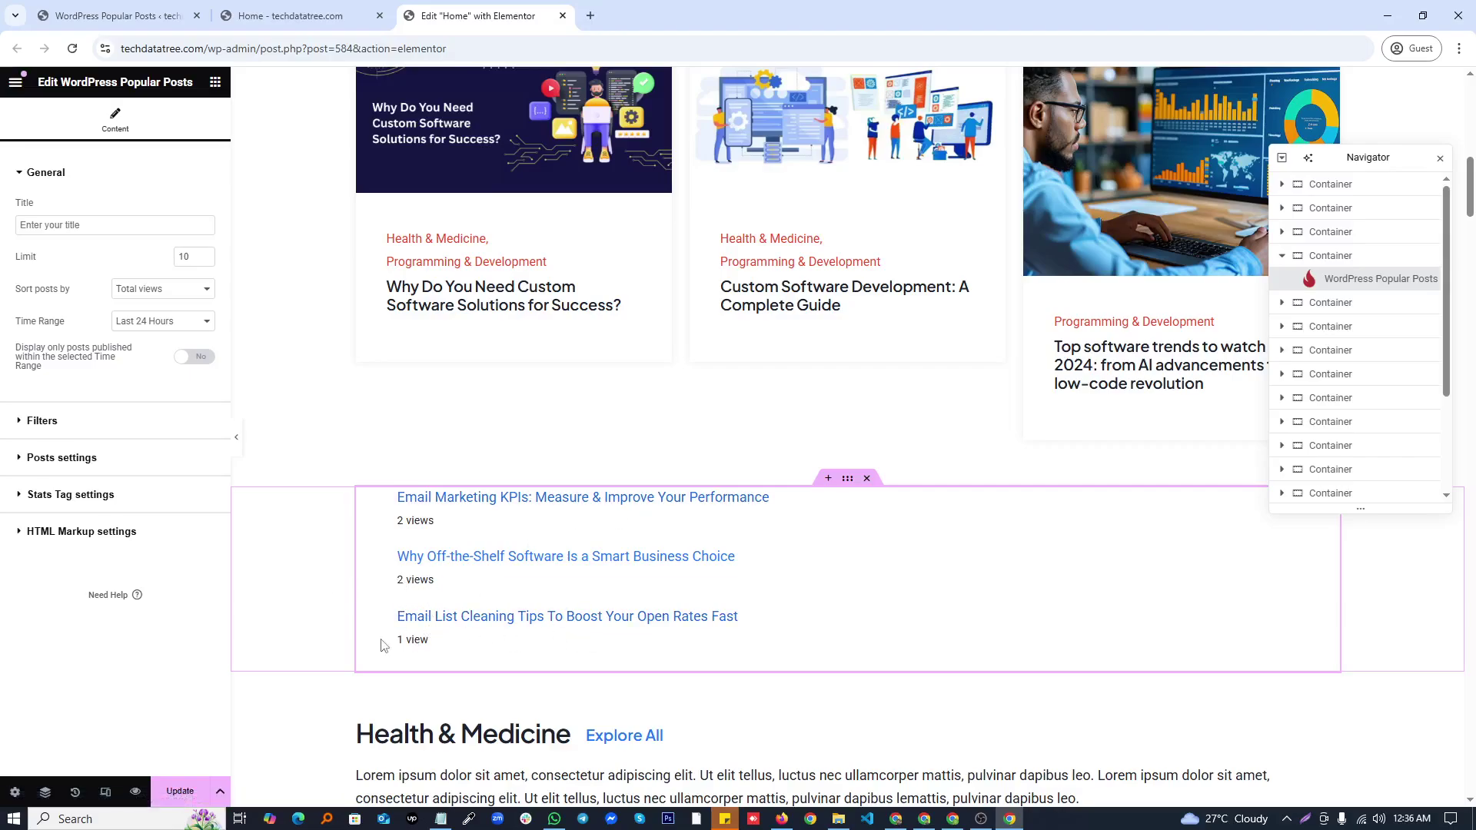
Step: Examine the popular posts widget's time range, sorting and filter options, keeping Last 24 Hours and Total views
left_click(148, 336)
key("Escape")
key("Down")
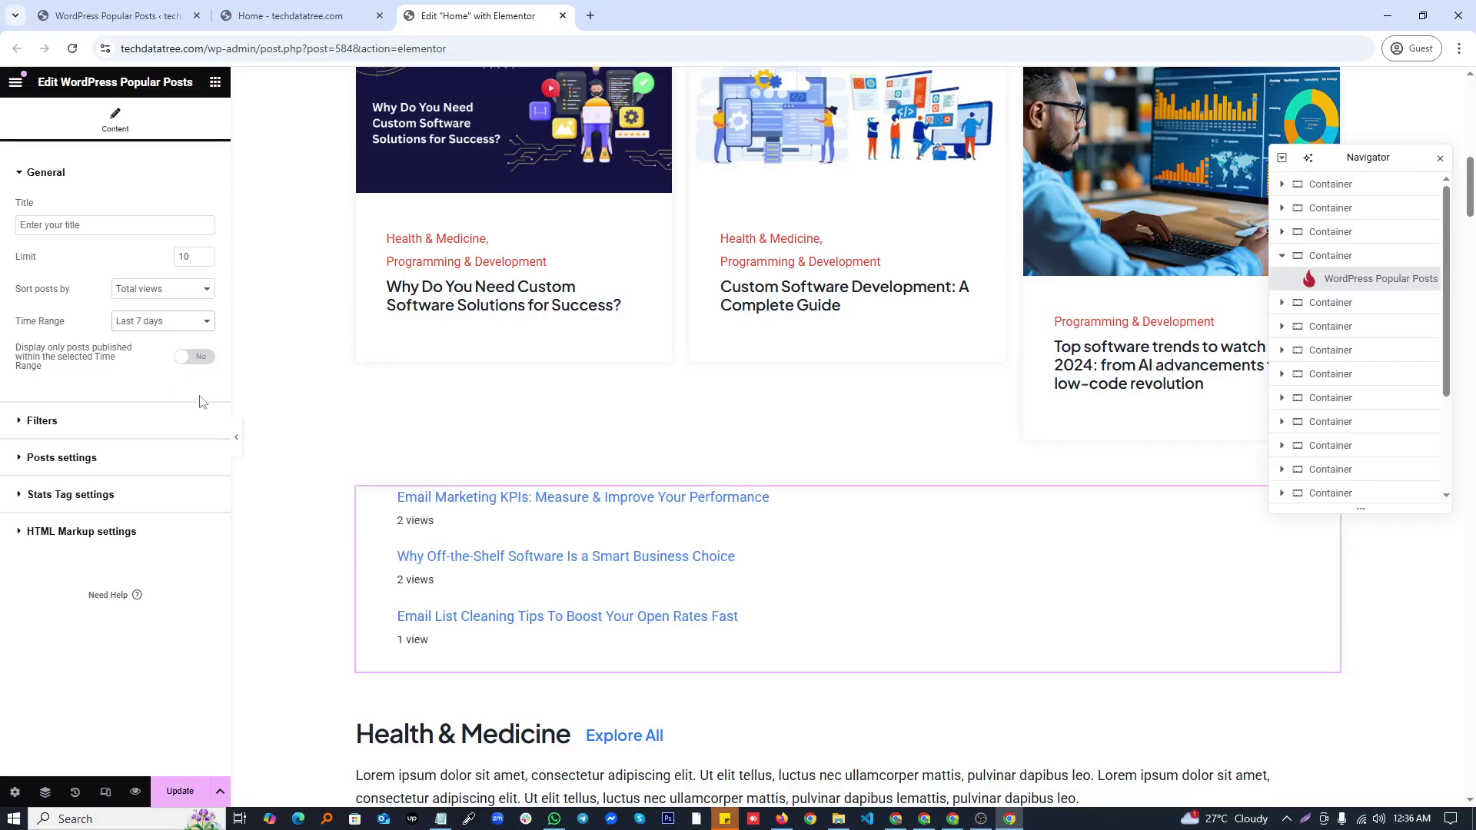
left_click(139, 329)
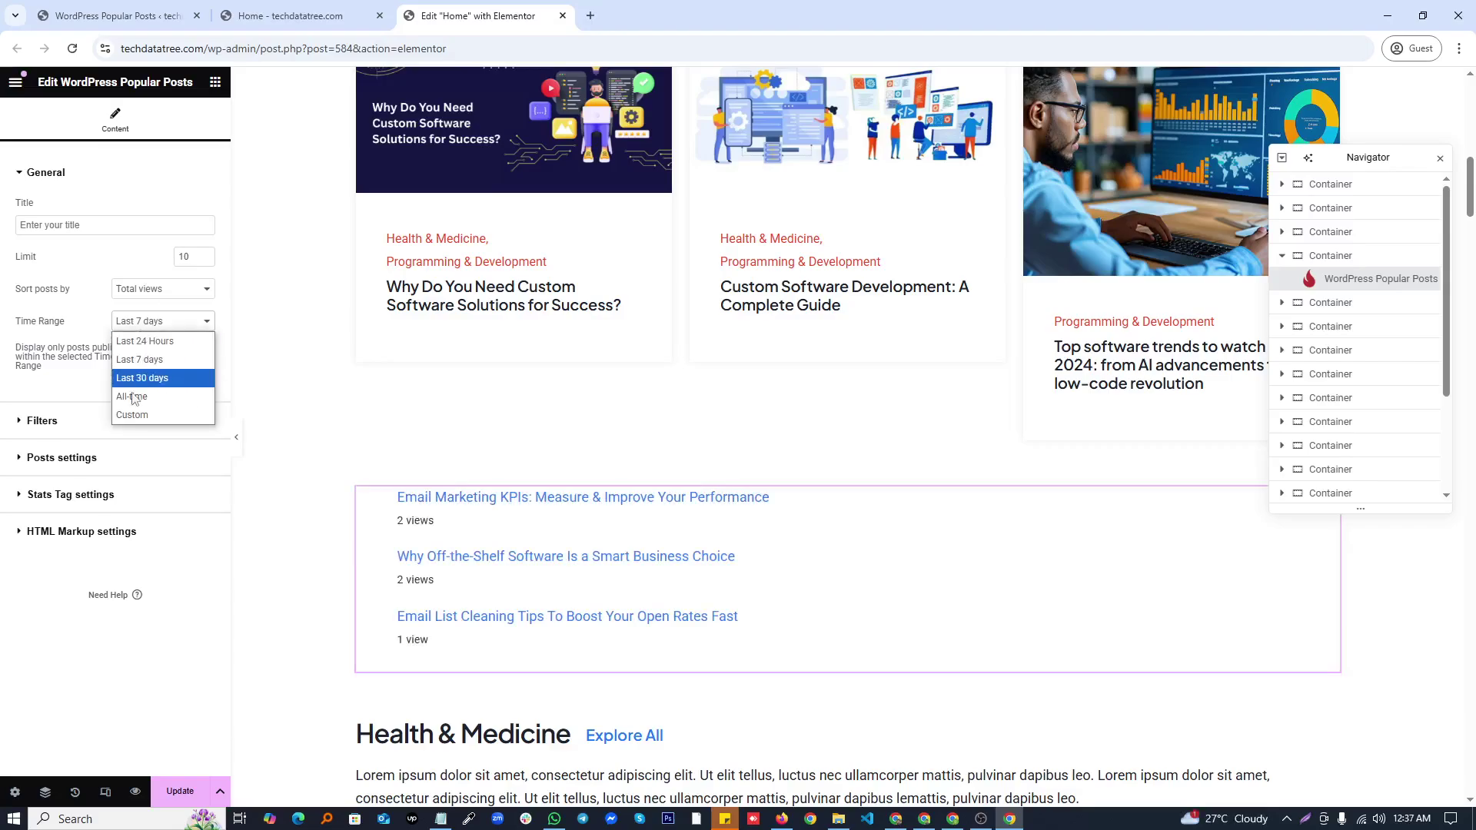
left_click(141, 342)
left_click(153, 291)
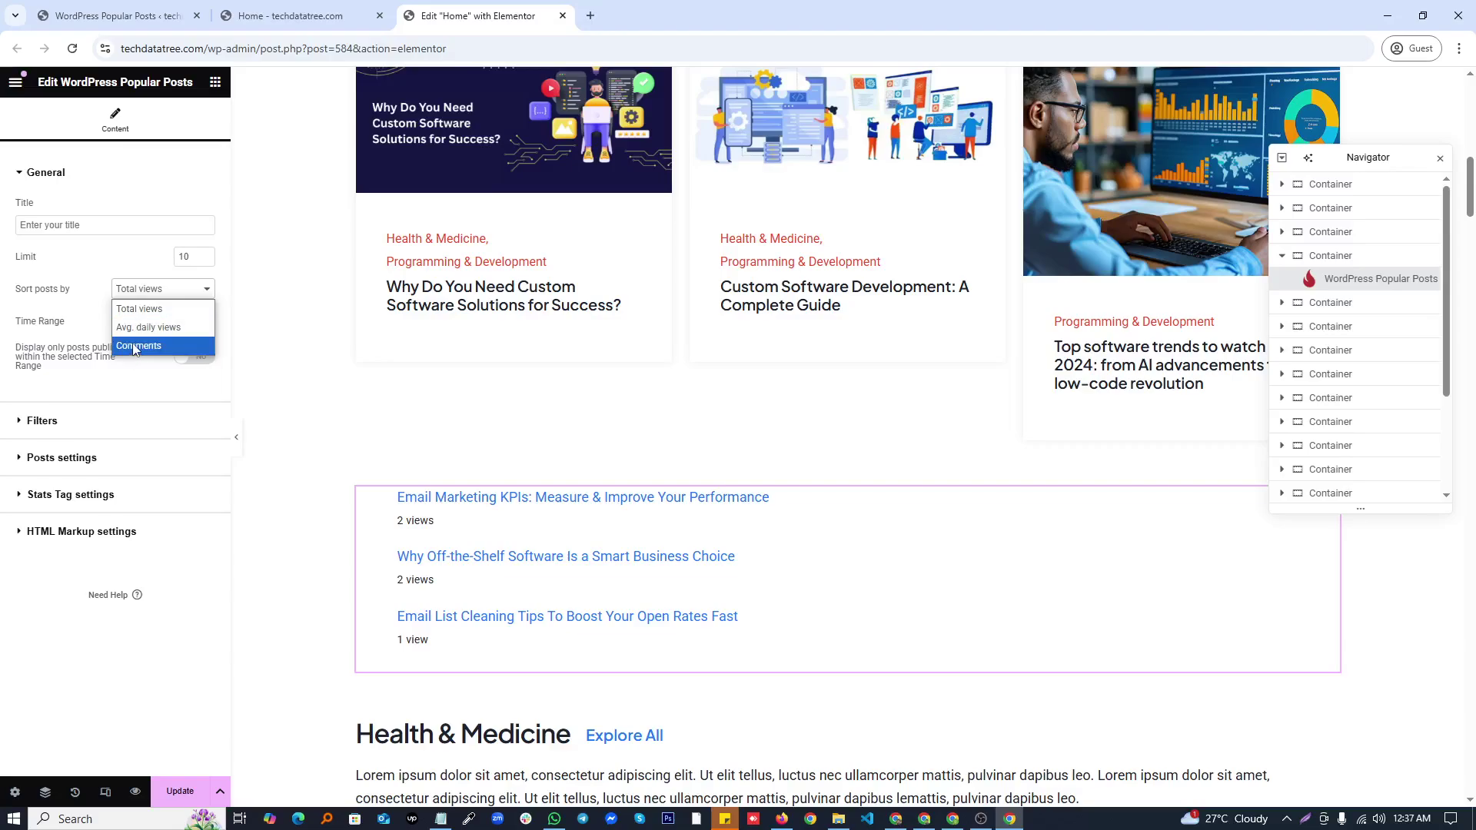
left_click(129, 259)
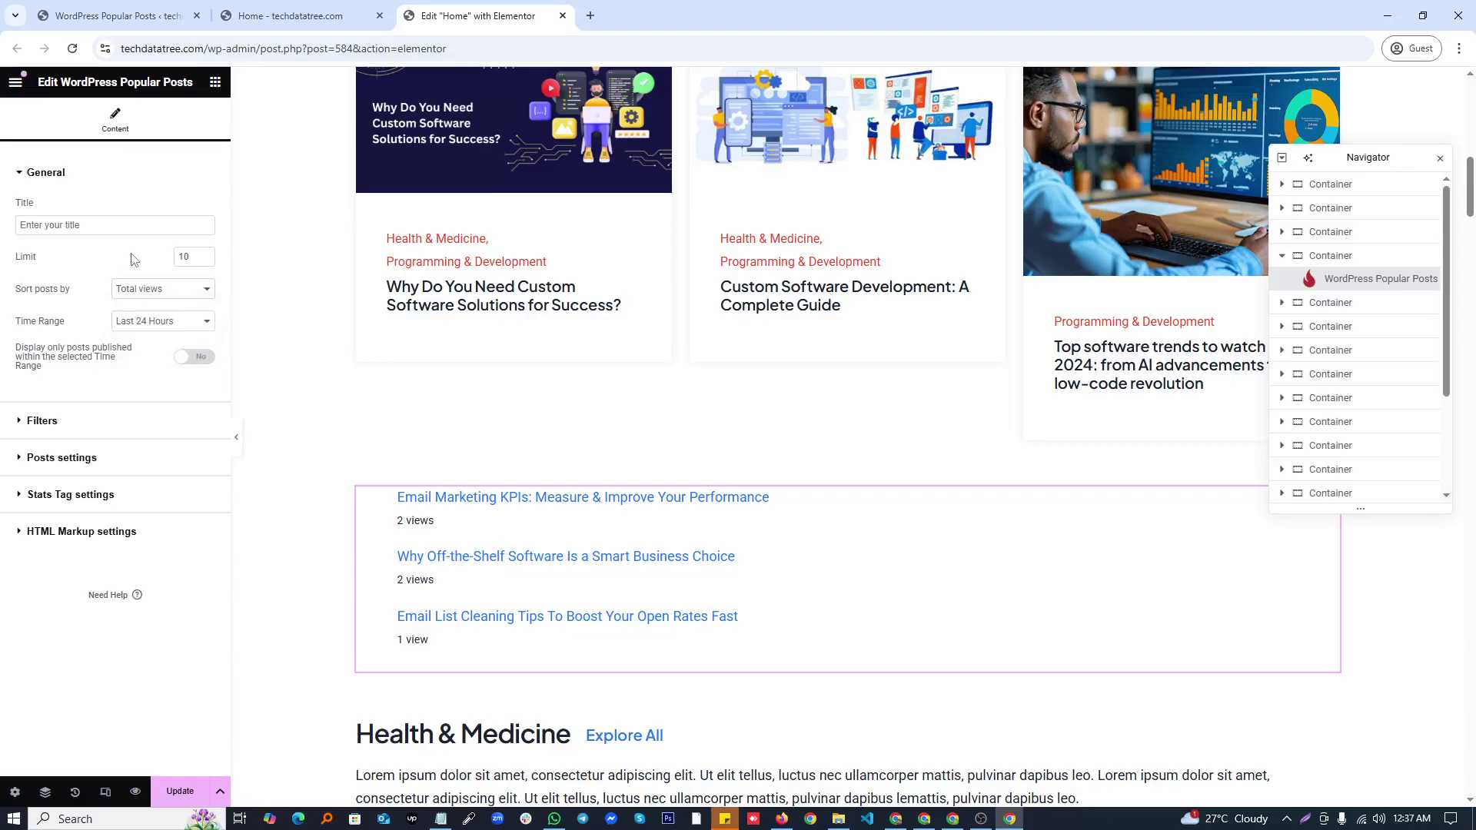
left_click(80, 425)
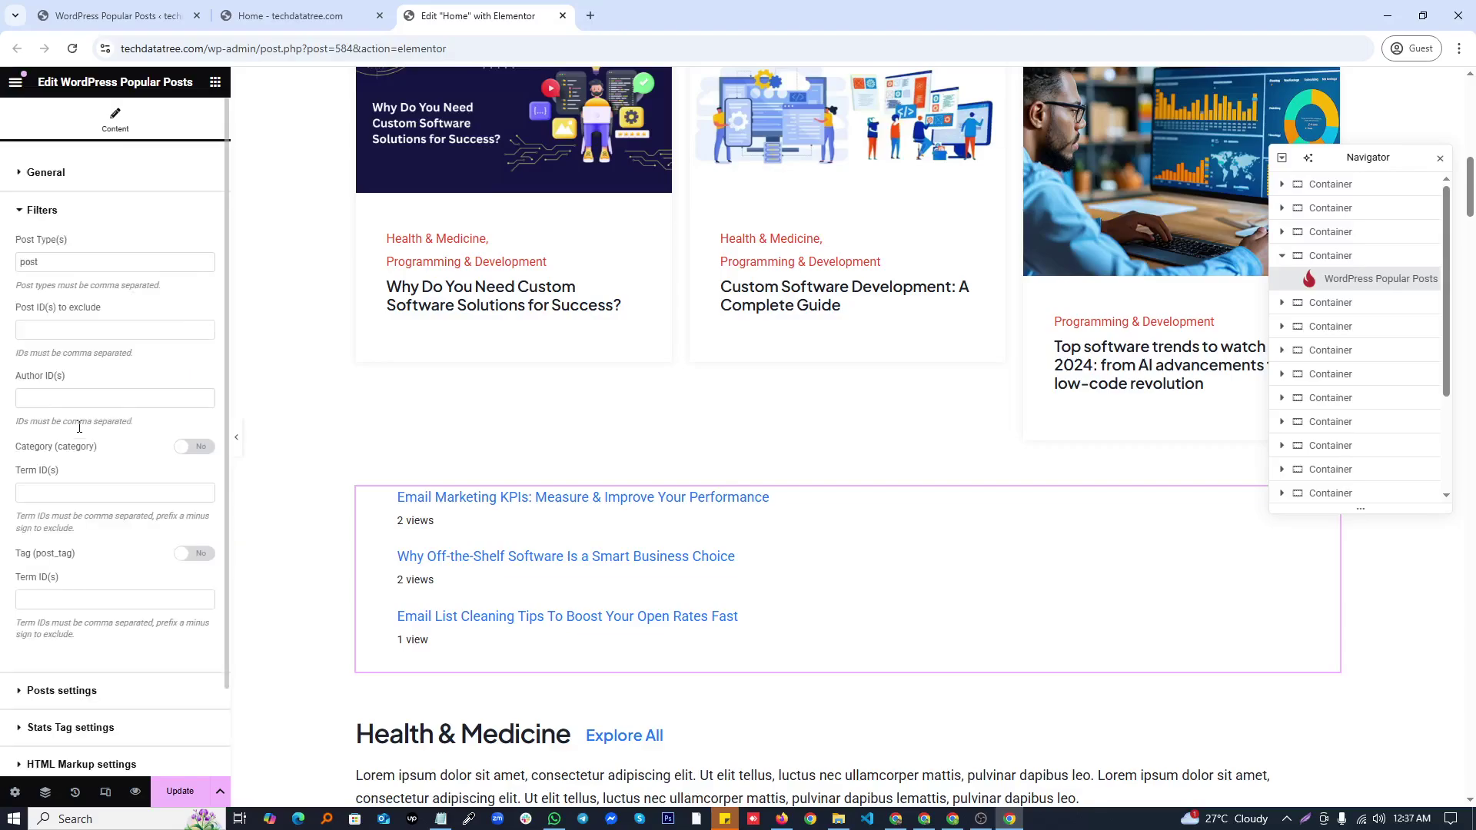
scroll(80, 427, "down", 2)
Step: Shorten the popular post titles to 25 characters and display 55-character excerpts that keep text format and links
left_click(58, 585)
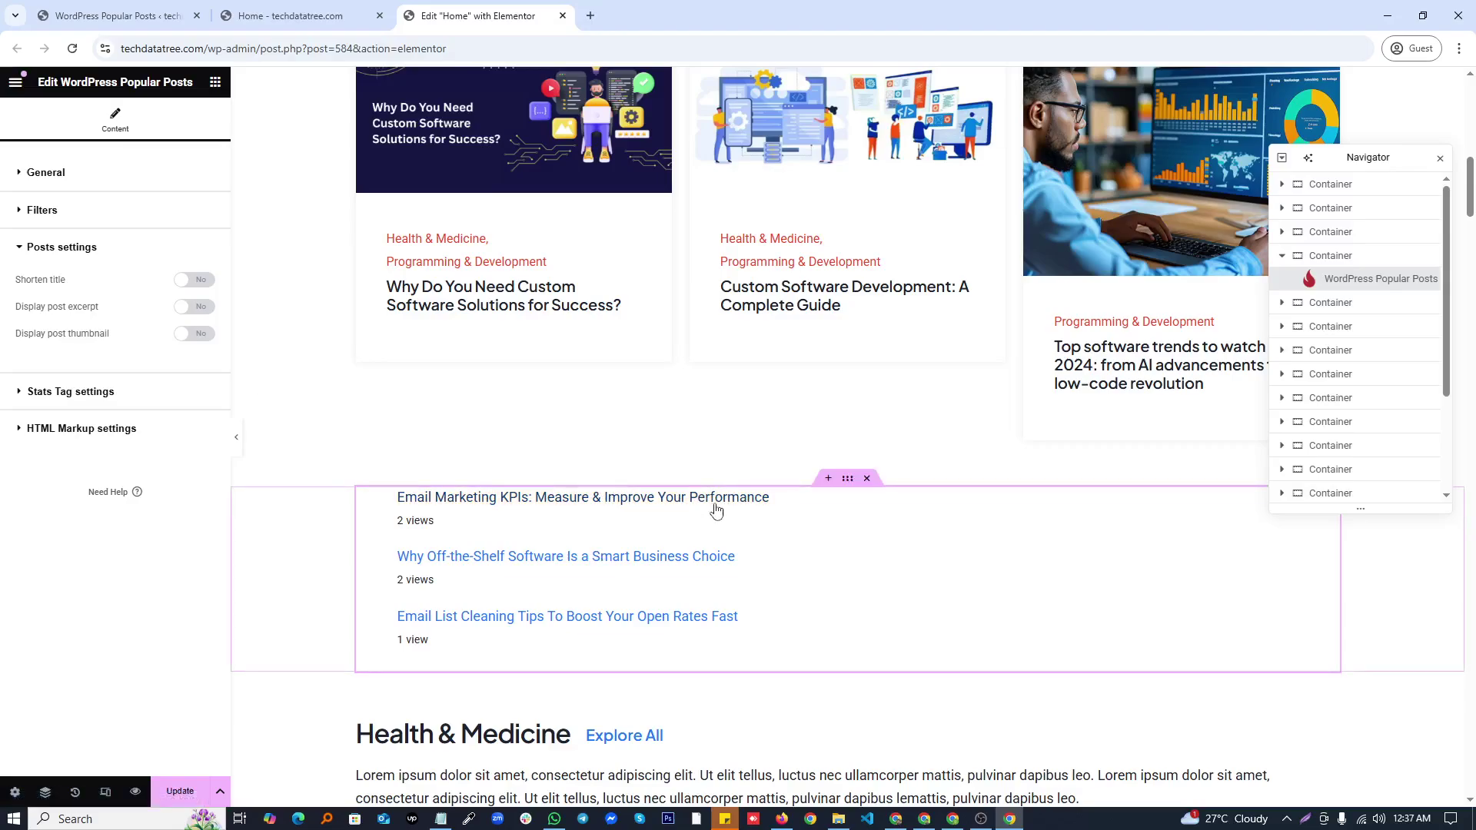
left_click(186, 281)
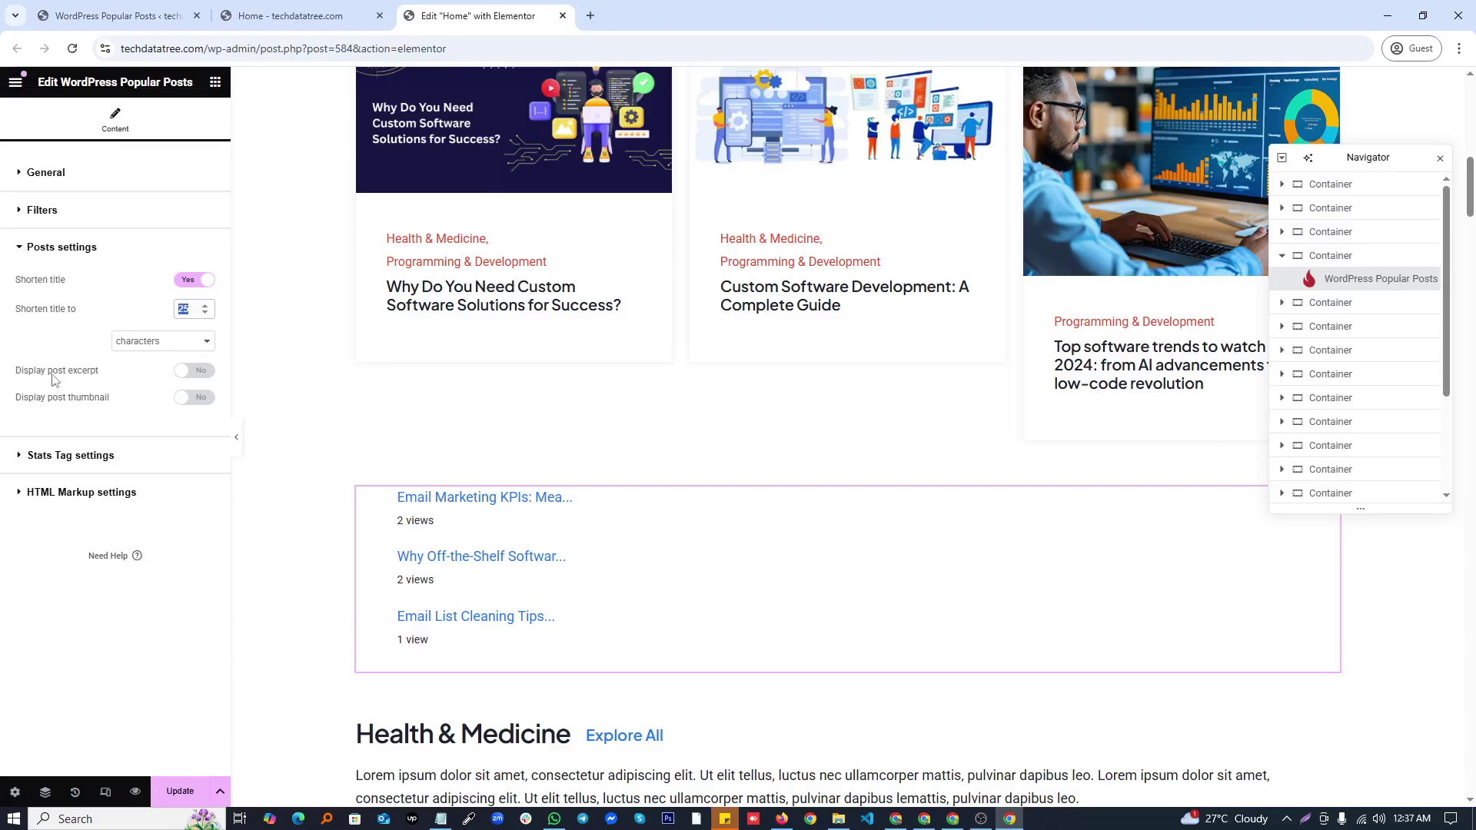
left_click(189, 372)
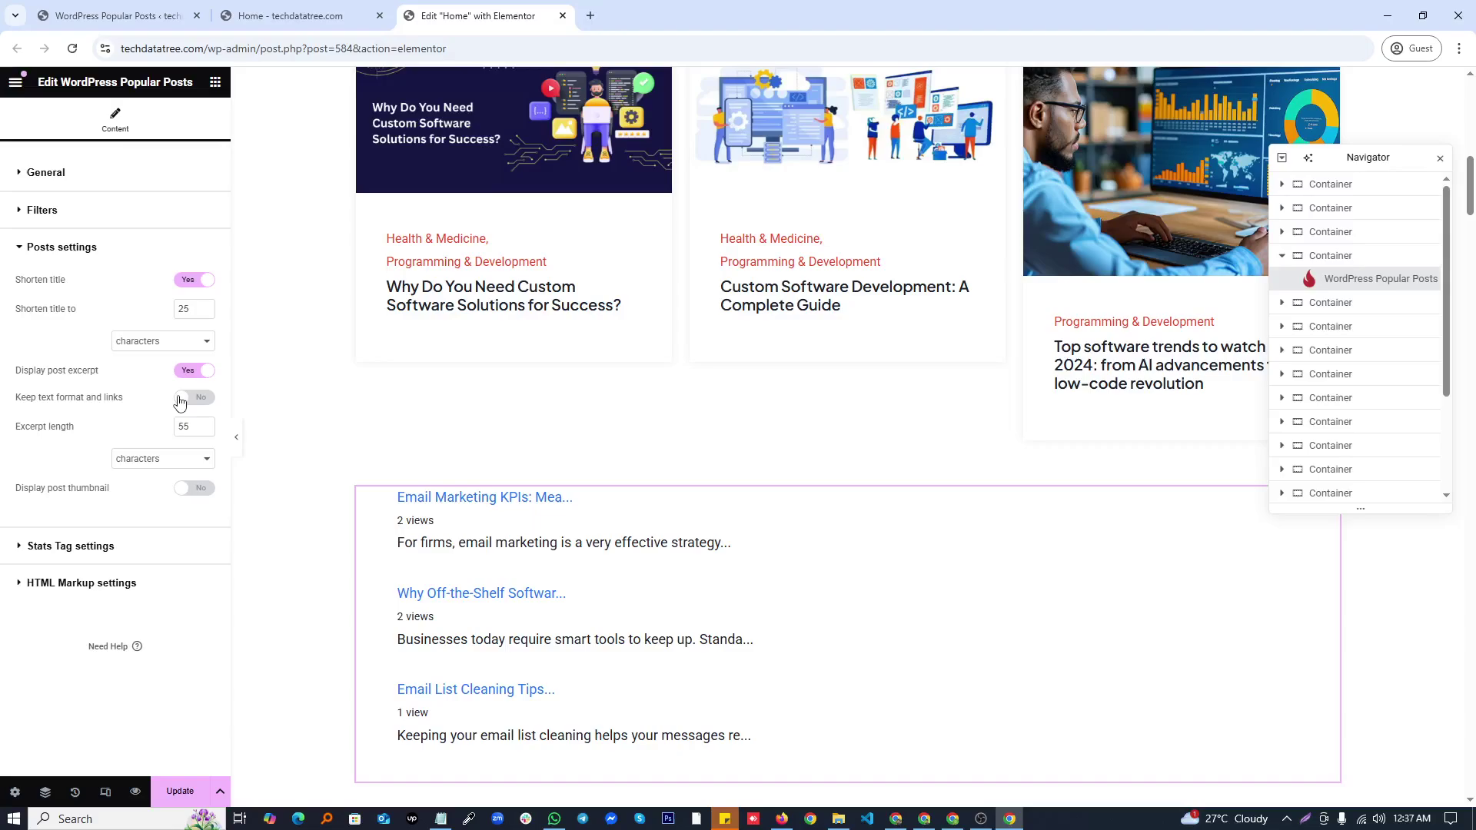
left_click(184, 398)
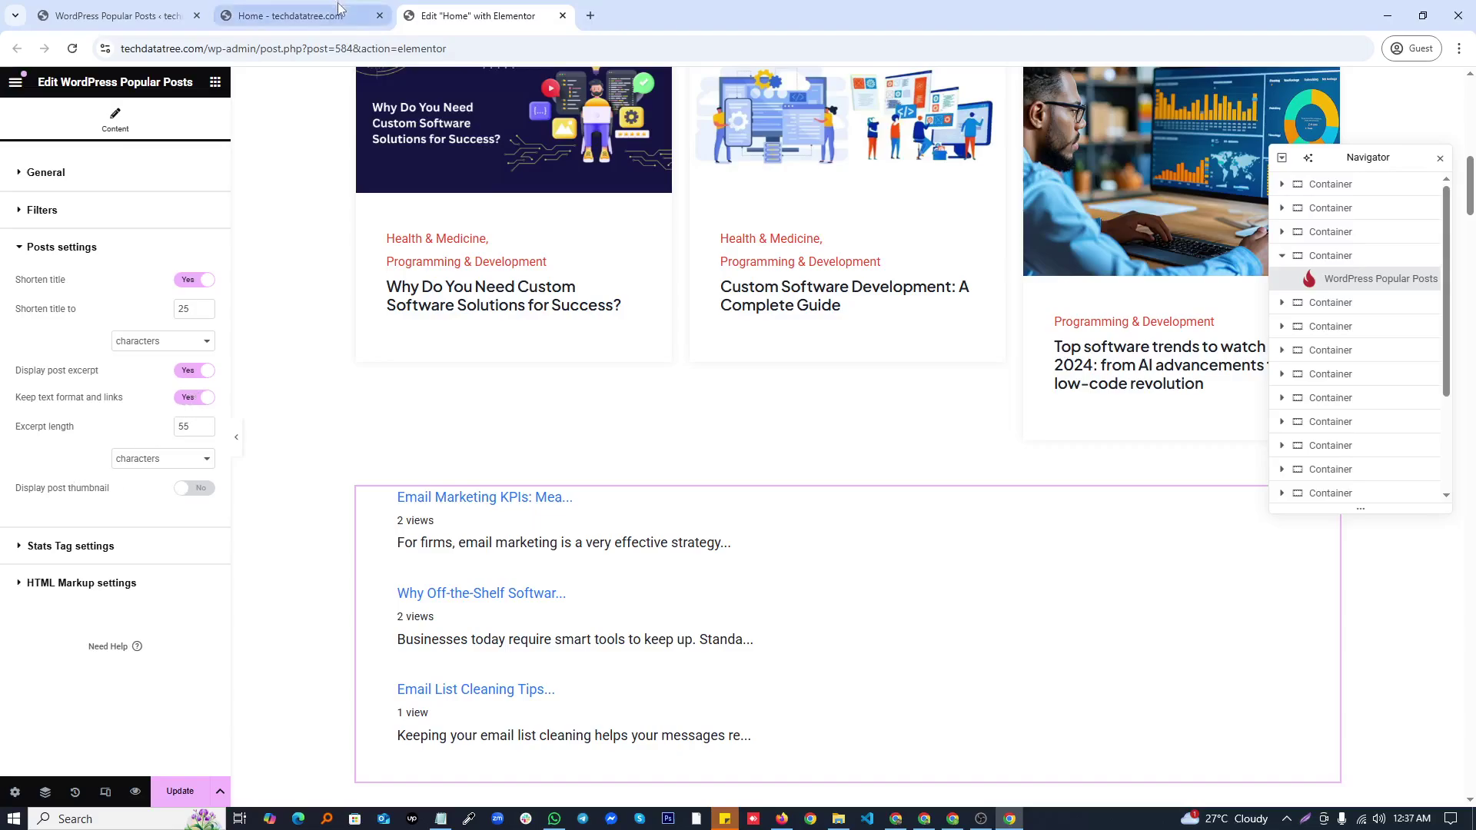
Step: Check the plugin's thumbnail settings and enable post thumbnails in the popular posts widget, sized manually at 75 by 75 px
left_click(145, 16)
scroll(364, 377, "up", 6)
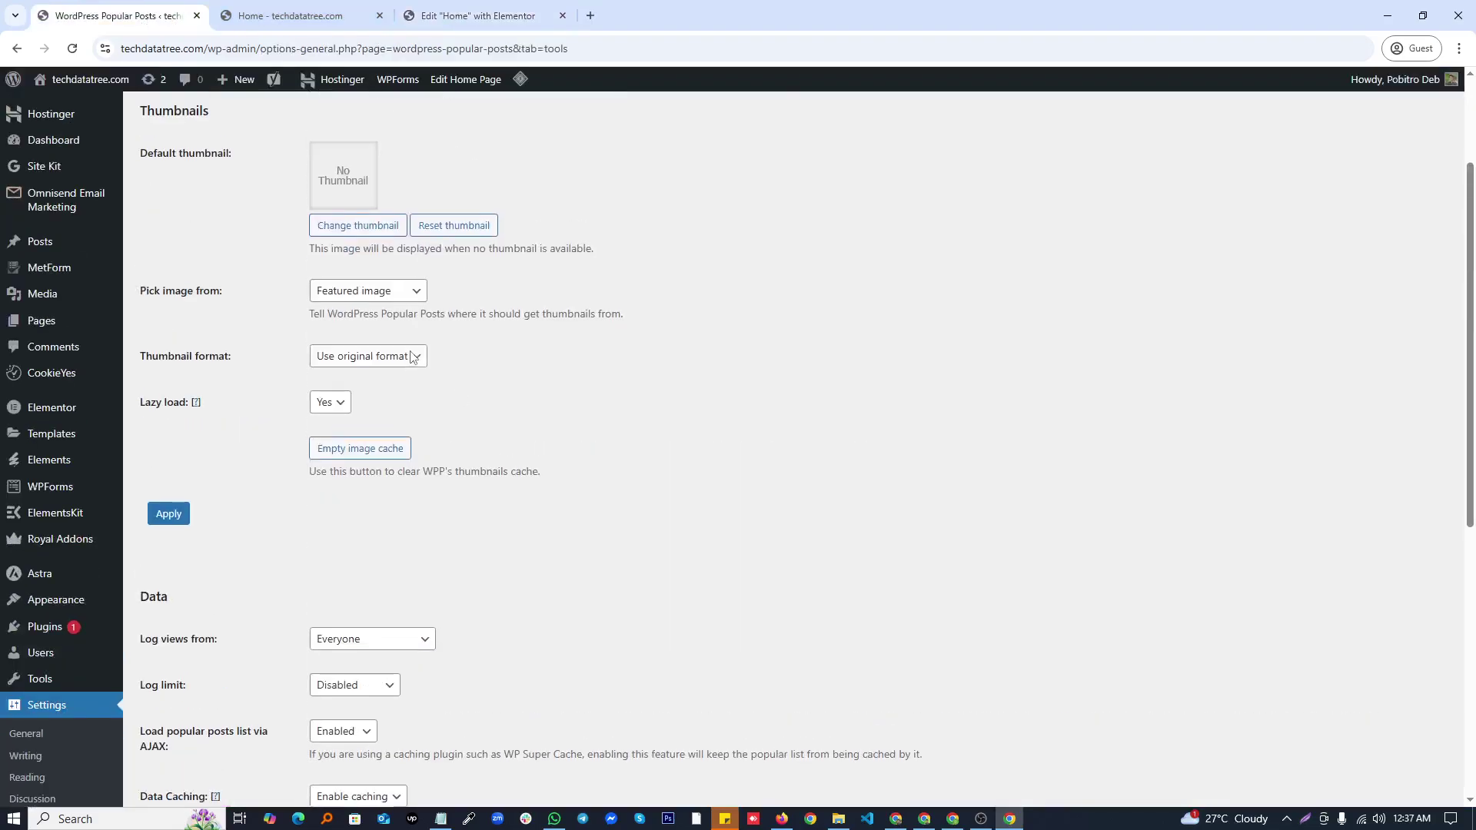
left_click(462, 13)
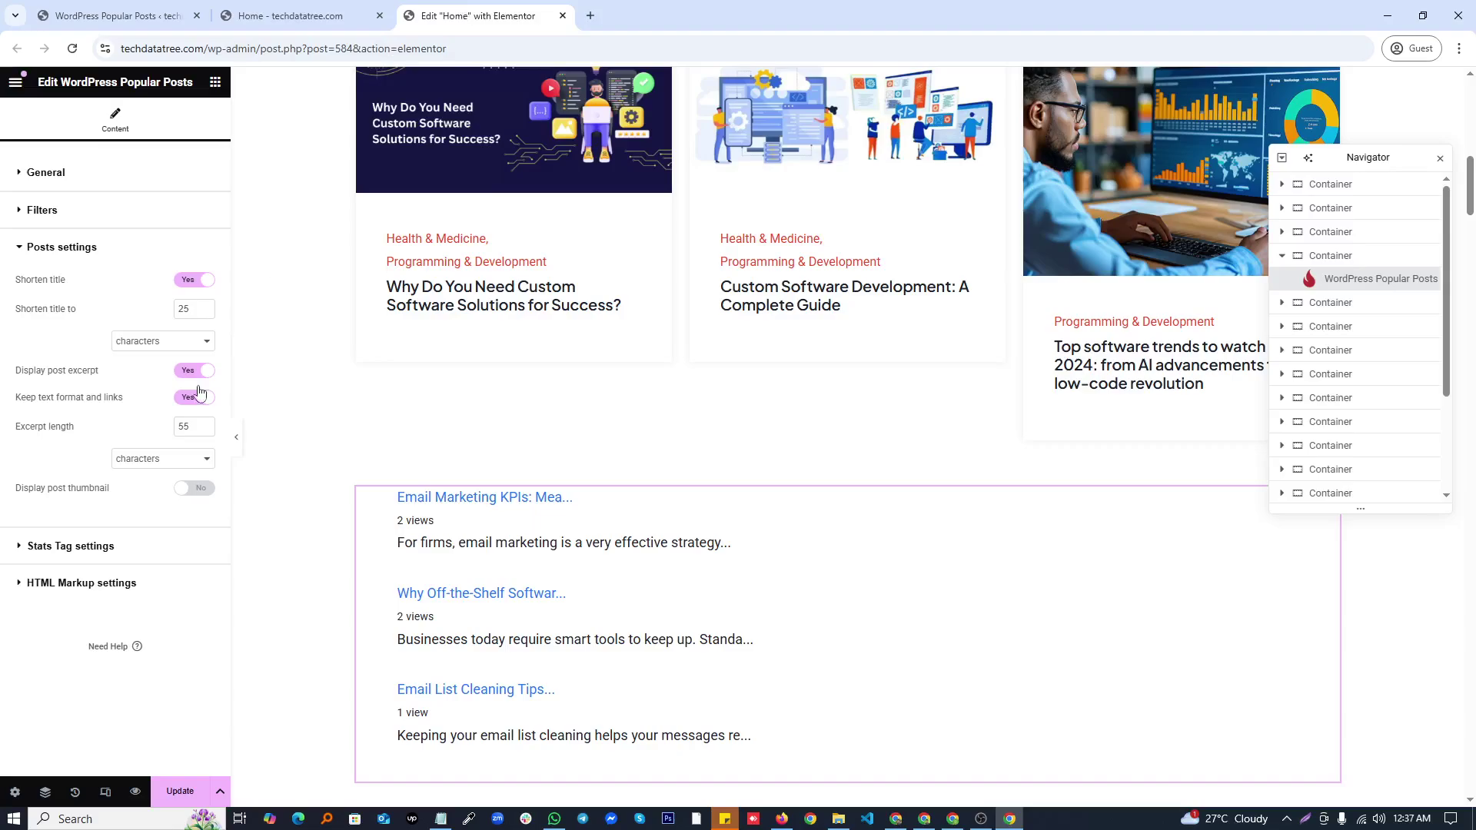
left_click(184, 490)
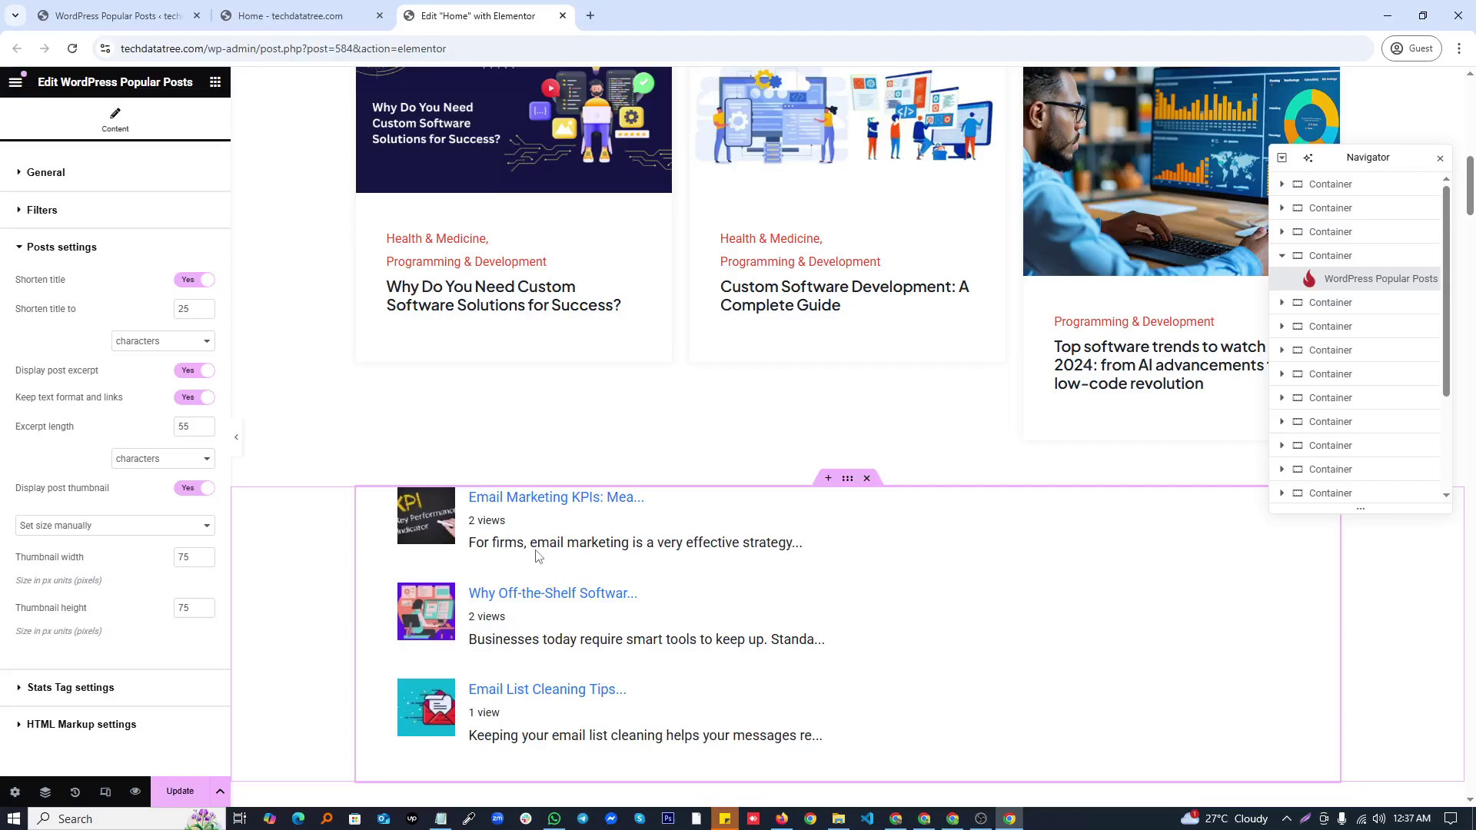
Step: Add a heading above the popular posts list with the text "Most Popular Posts", correcting the spelling of "Popular"
left_click(216, 83)
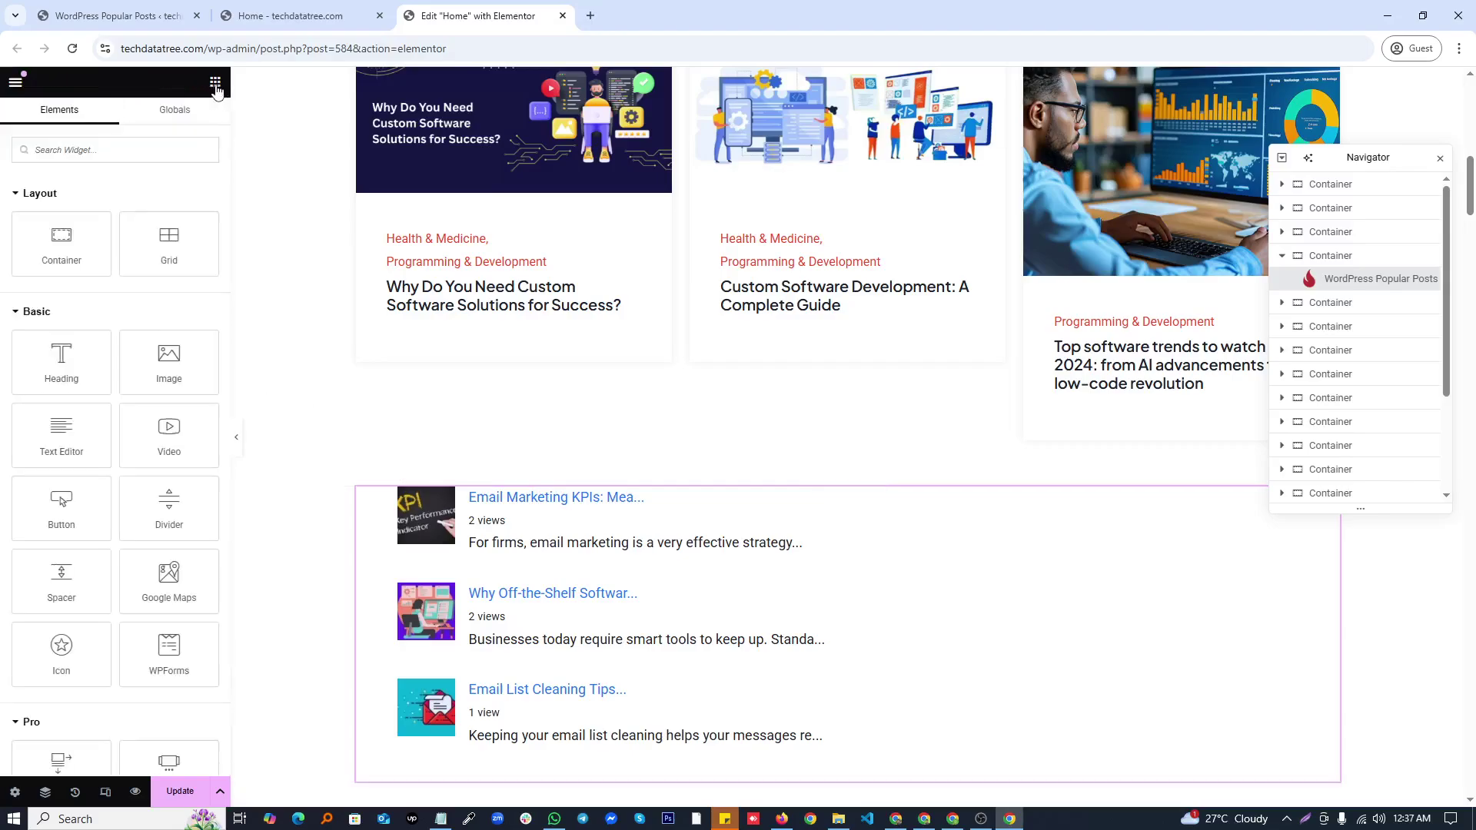
left_click_drag(42, 370, 567, 496)
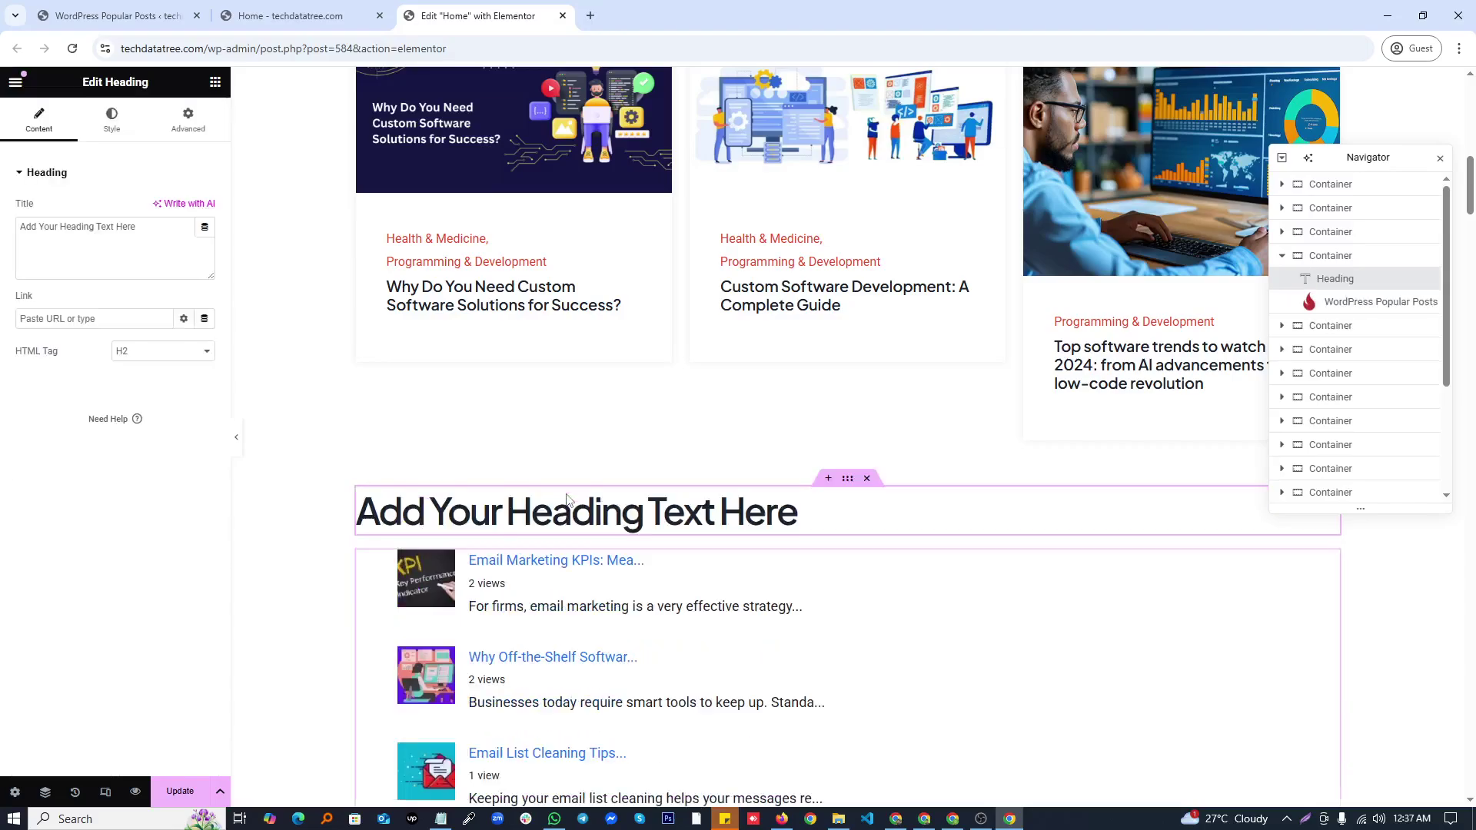
triple_click(111, 232)
type("Mos")
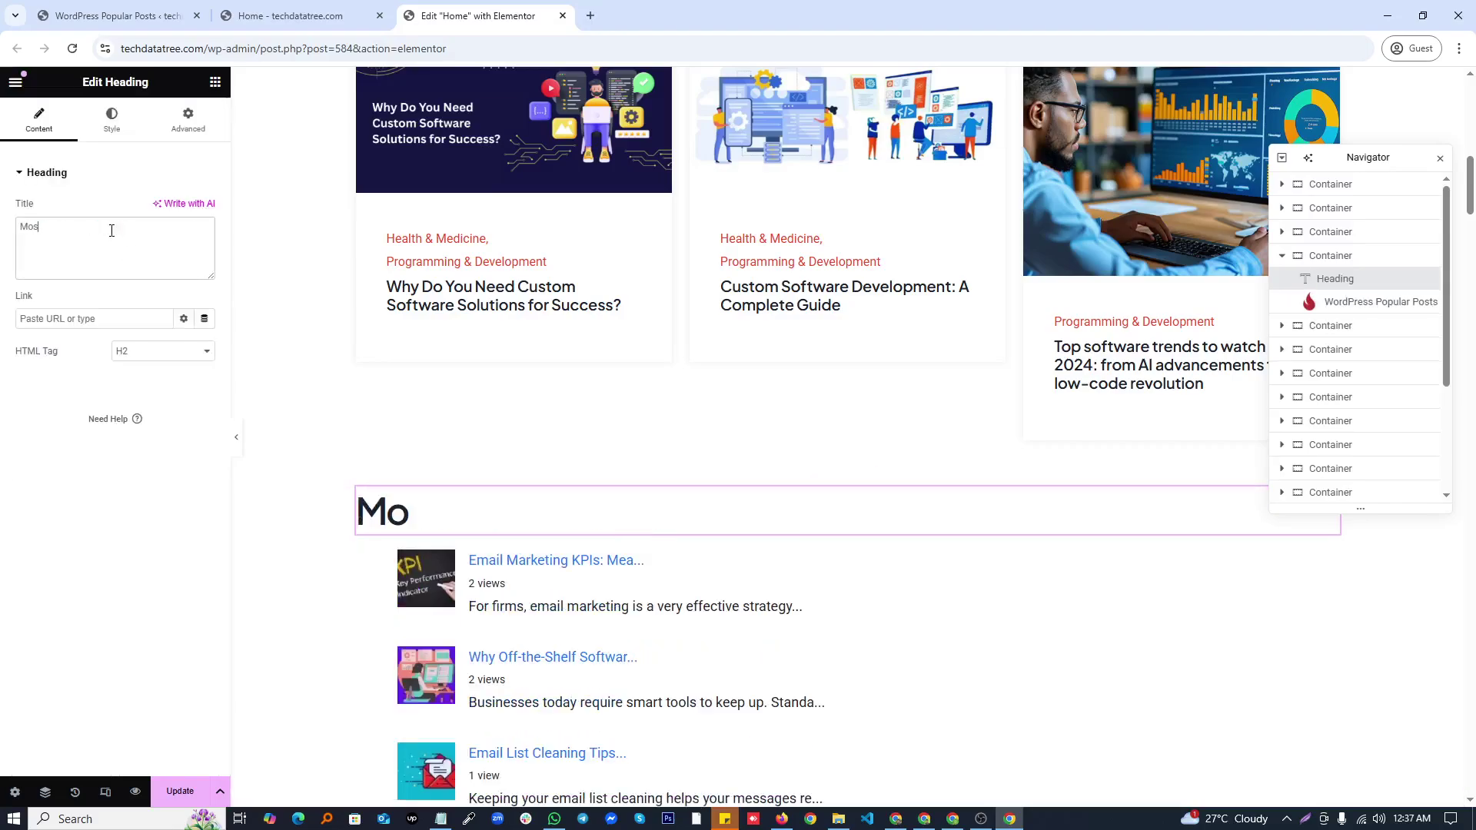
type("t Popul")
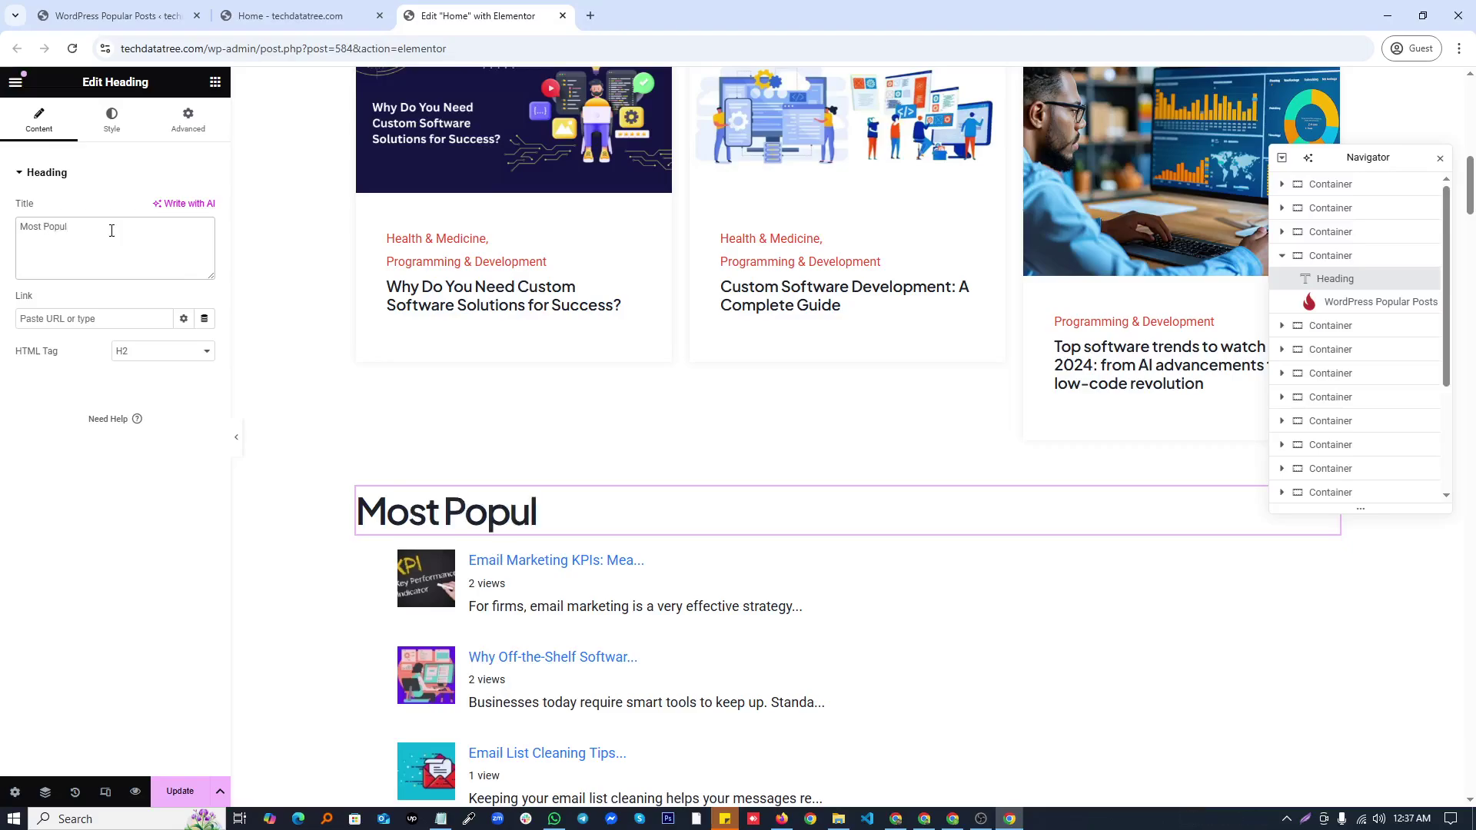
type("er Posts")
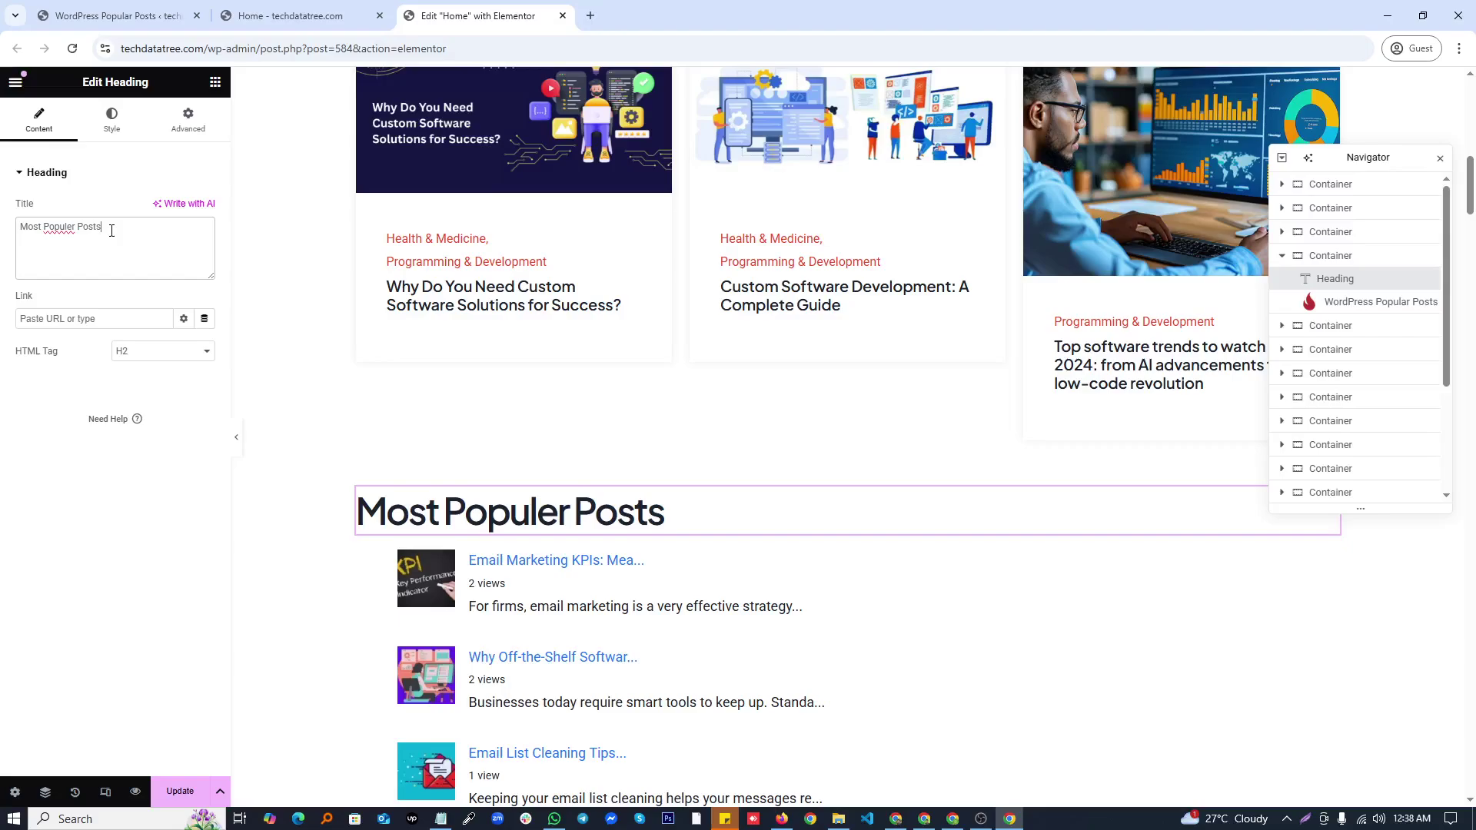
right_click(65, 226)
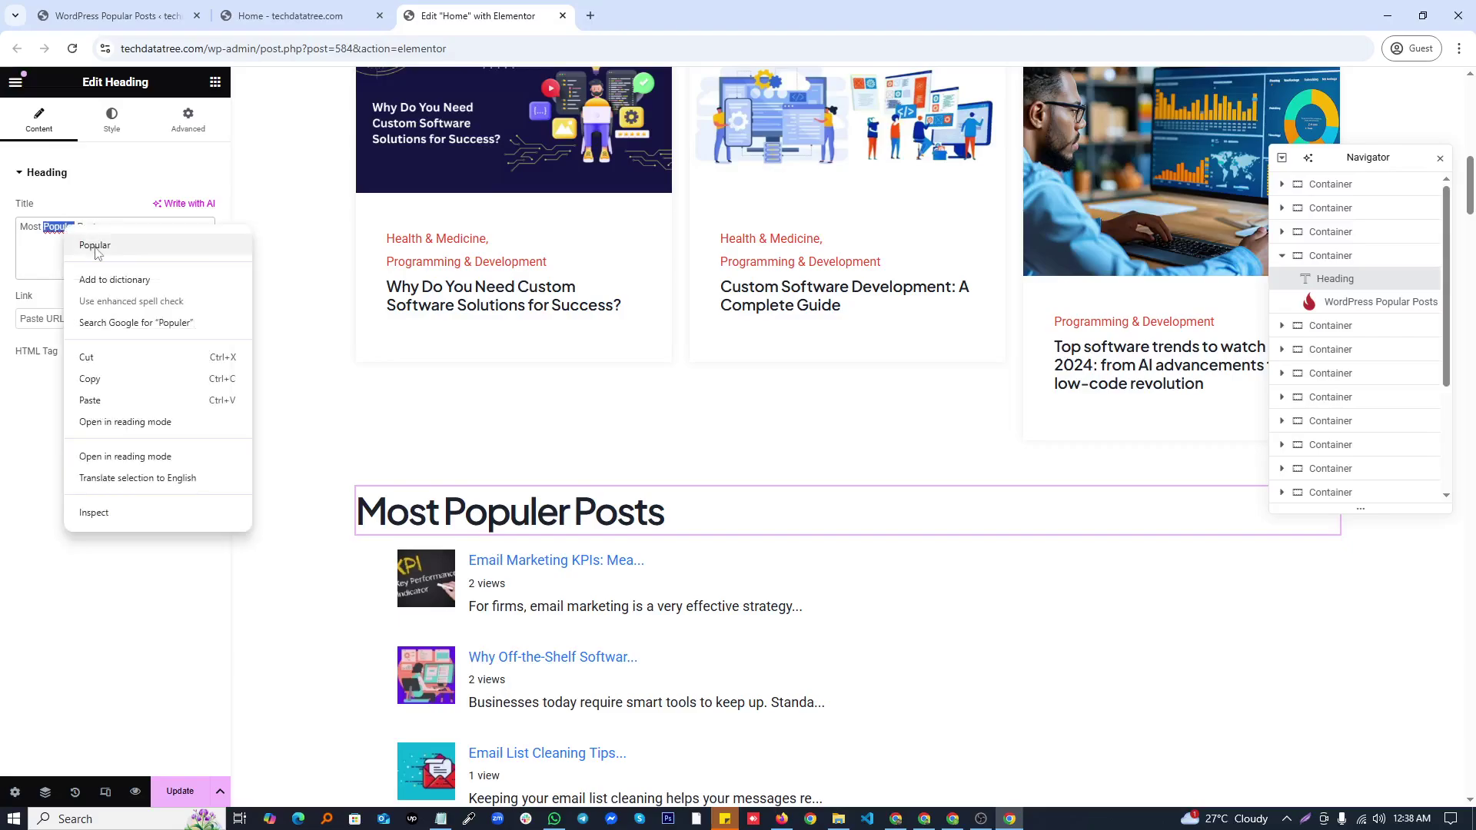
left_click(91, 242)
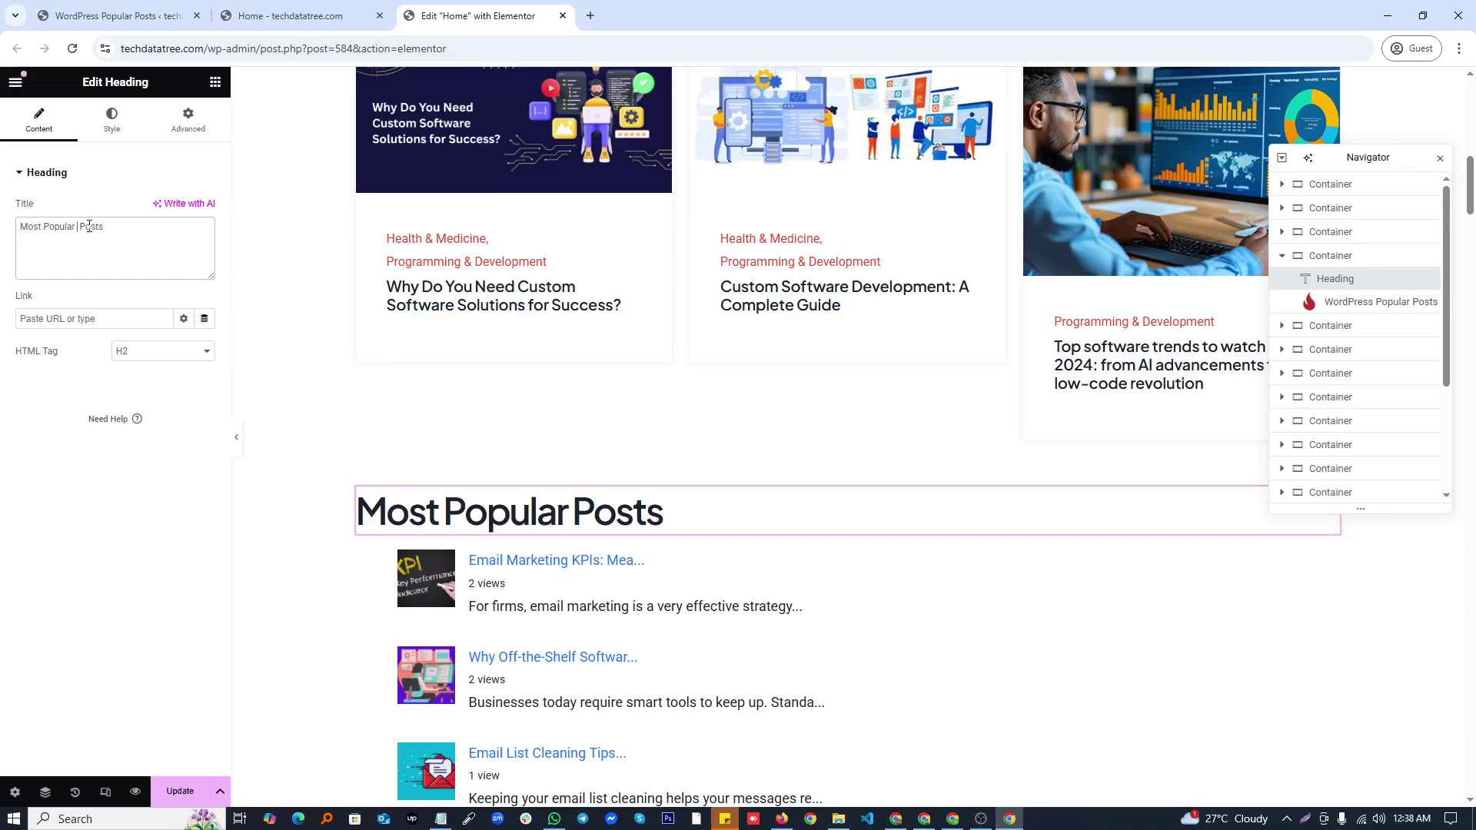
Step: Select the popular posts widget below the heading and review its available time range and sorting options without changing them
scroll(517, 480, "down", 2)
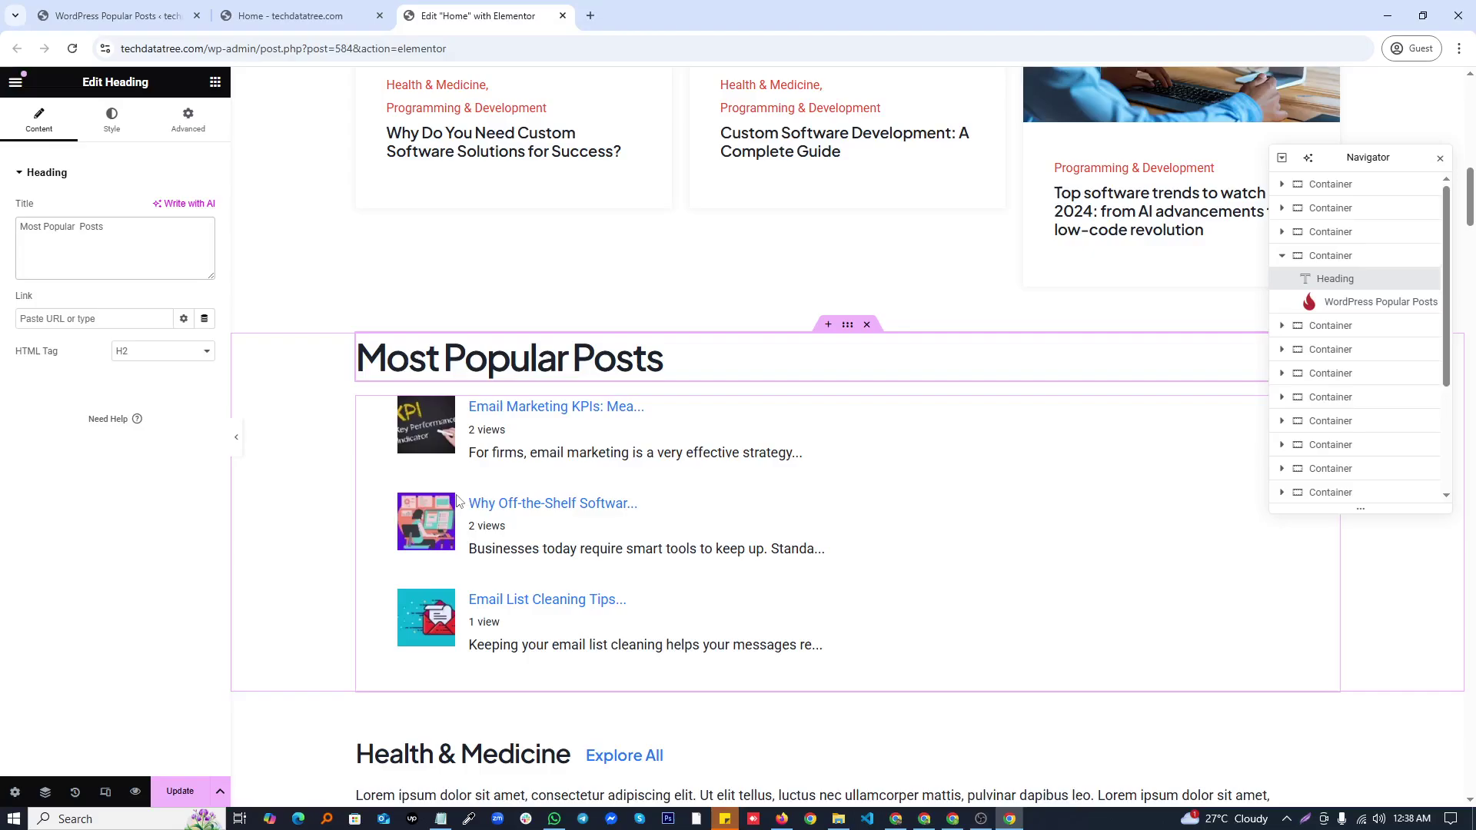
right_click(557, 469)
left_click(560, 467)
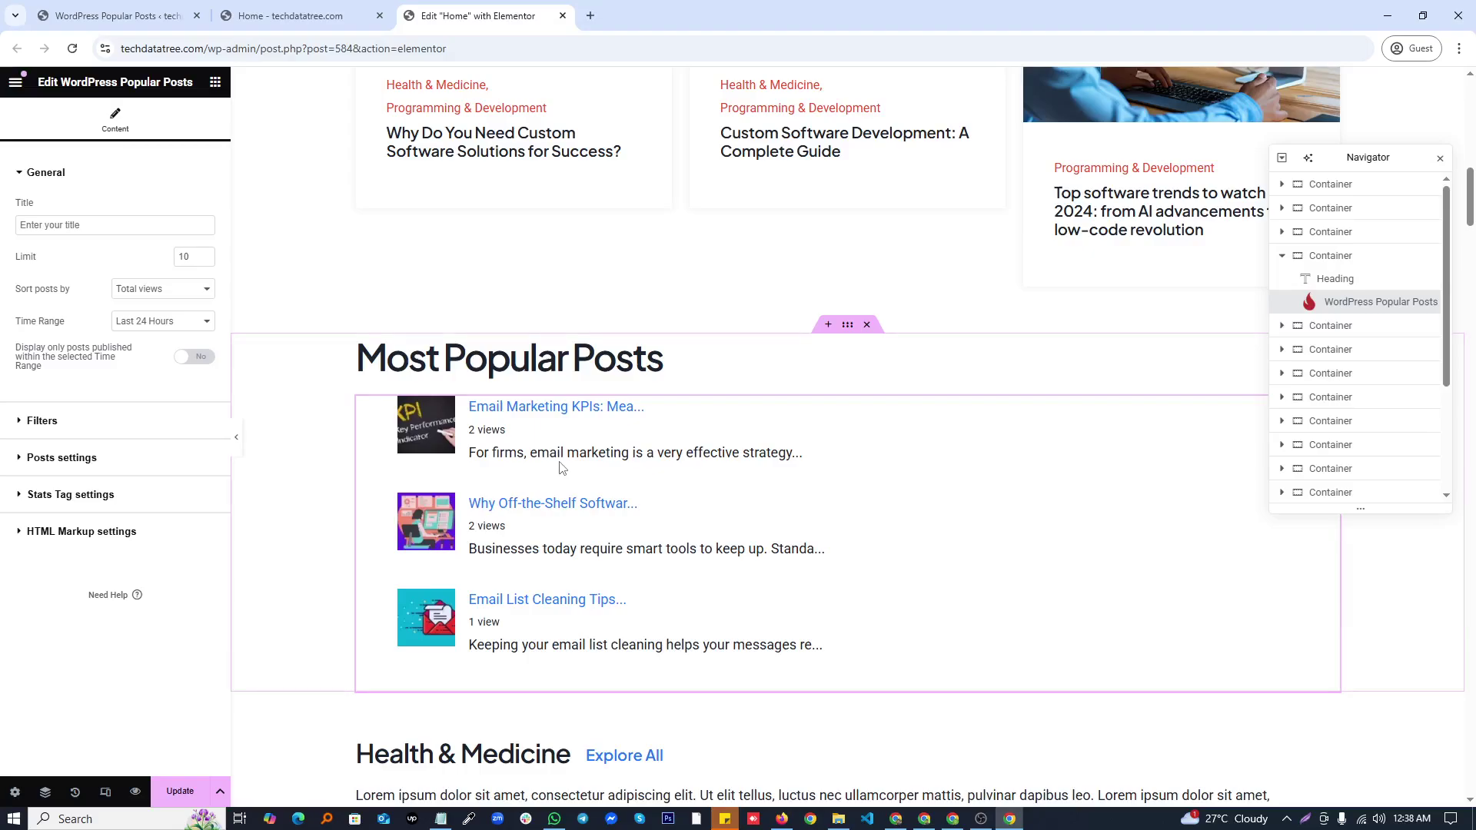
left_click(150, 306)
left_click(148, 296)
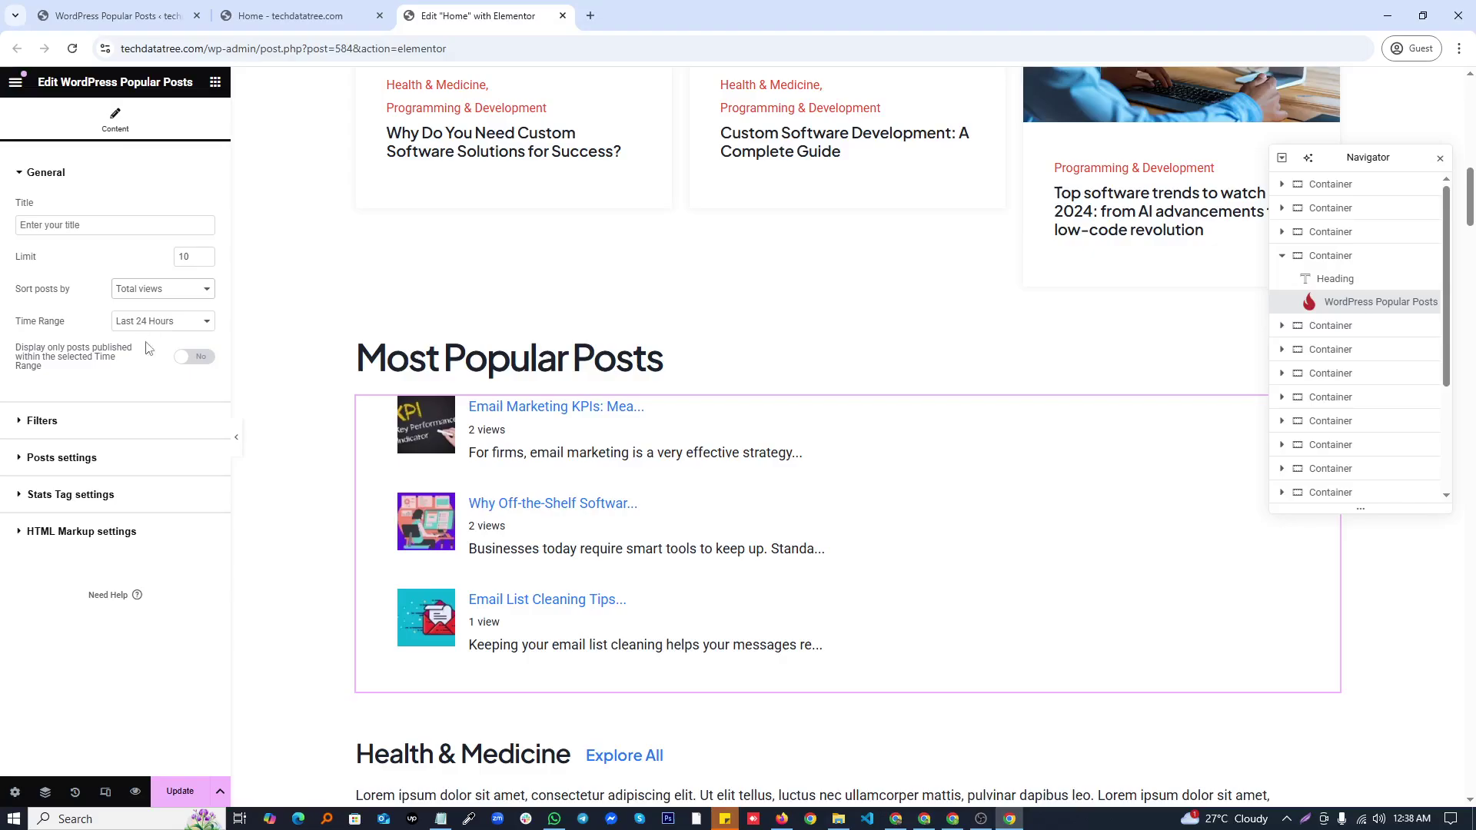
left_click(135, 326)
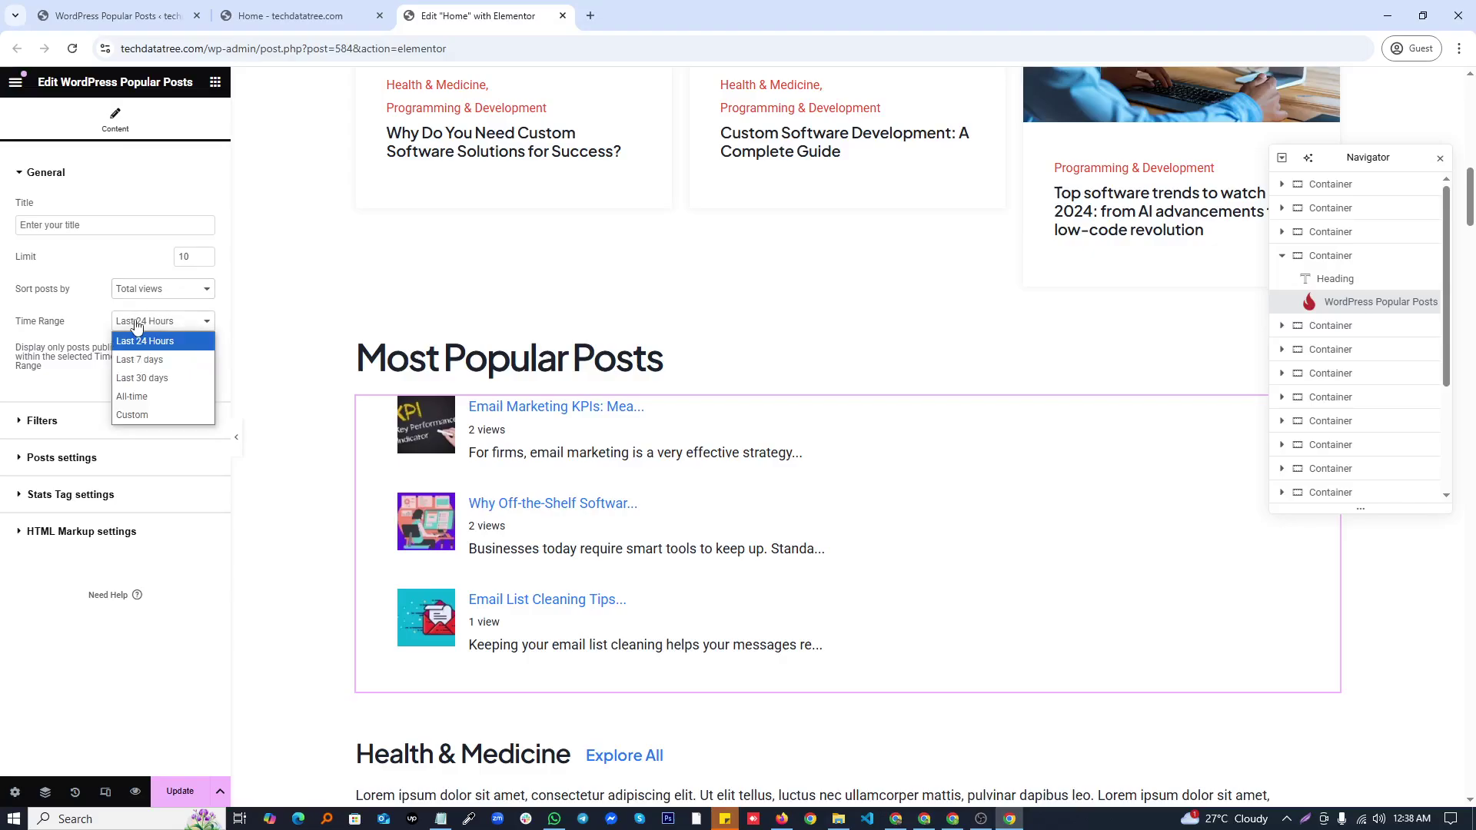
left_click(137, 326)
left_click(154, 293)
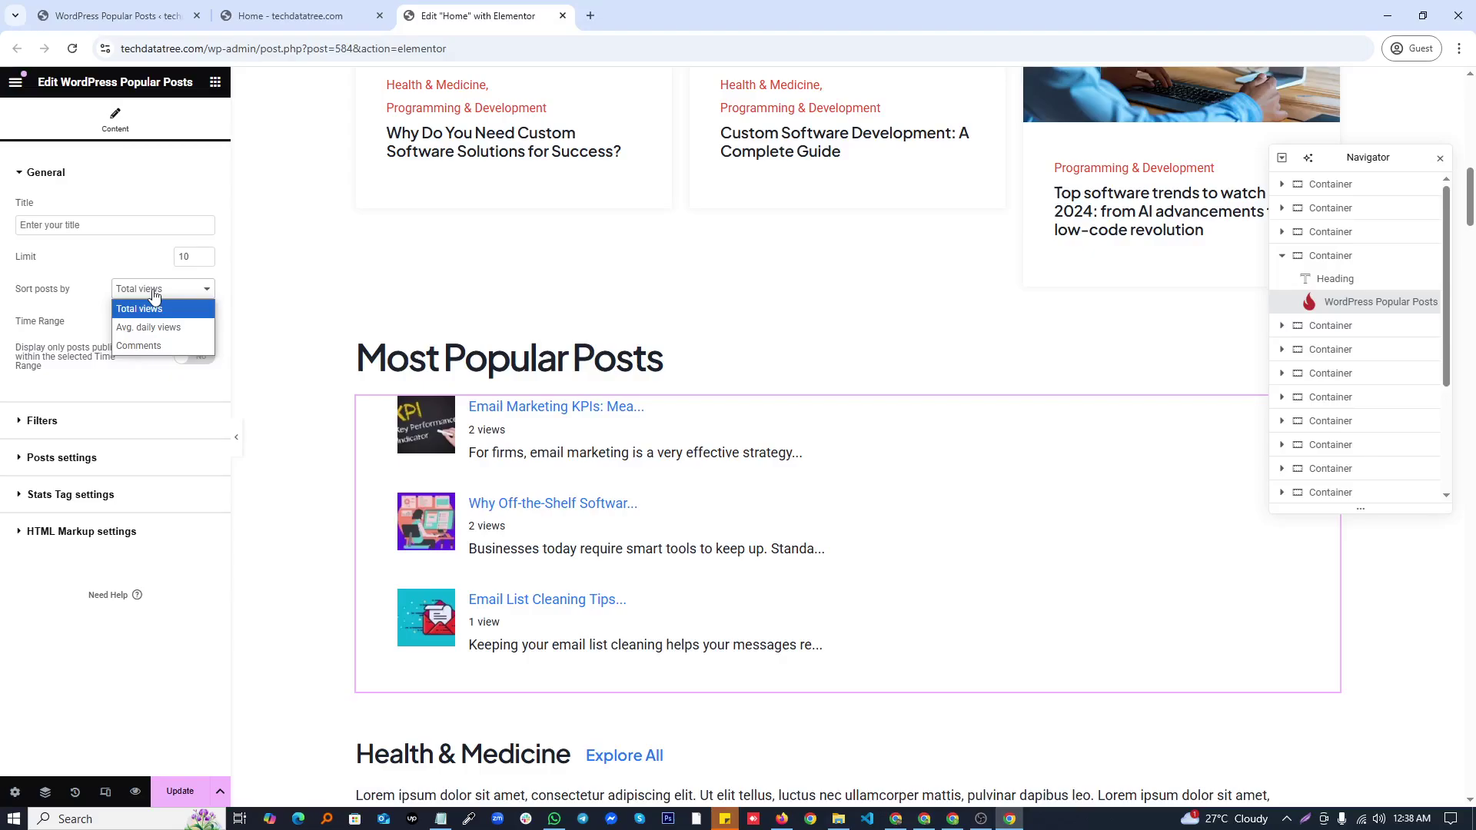
left_click(293, 287)
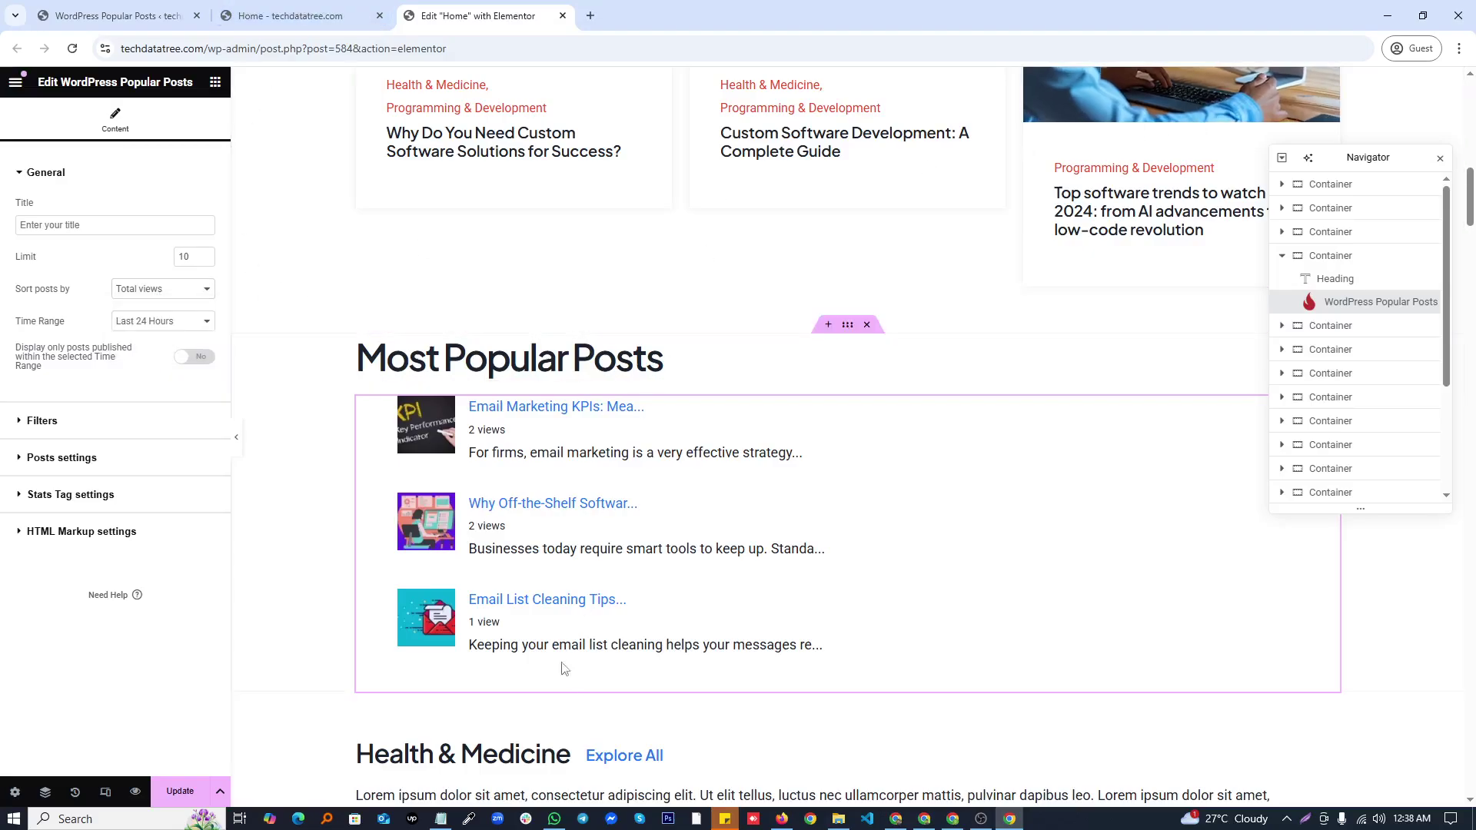
Step: Delete the container holding the "Most Popular Posts" heading and the popular posts widget from the home page
left_click(867, 325)
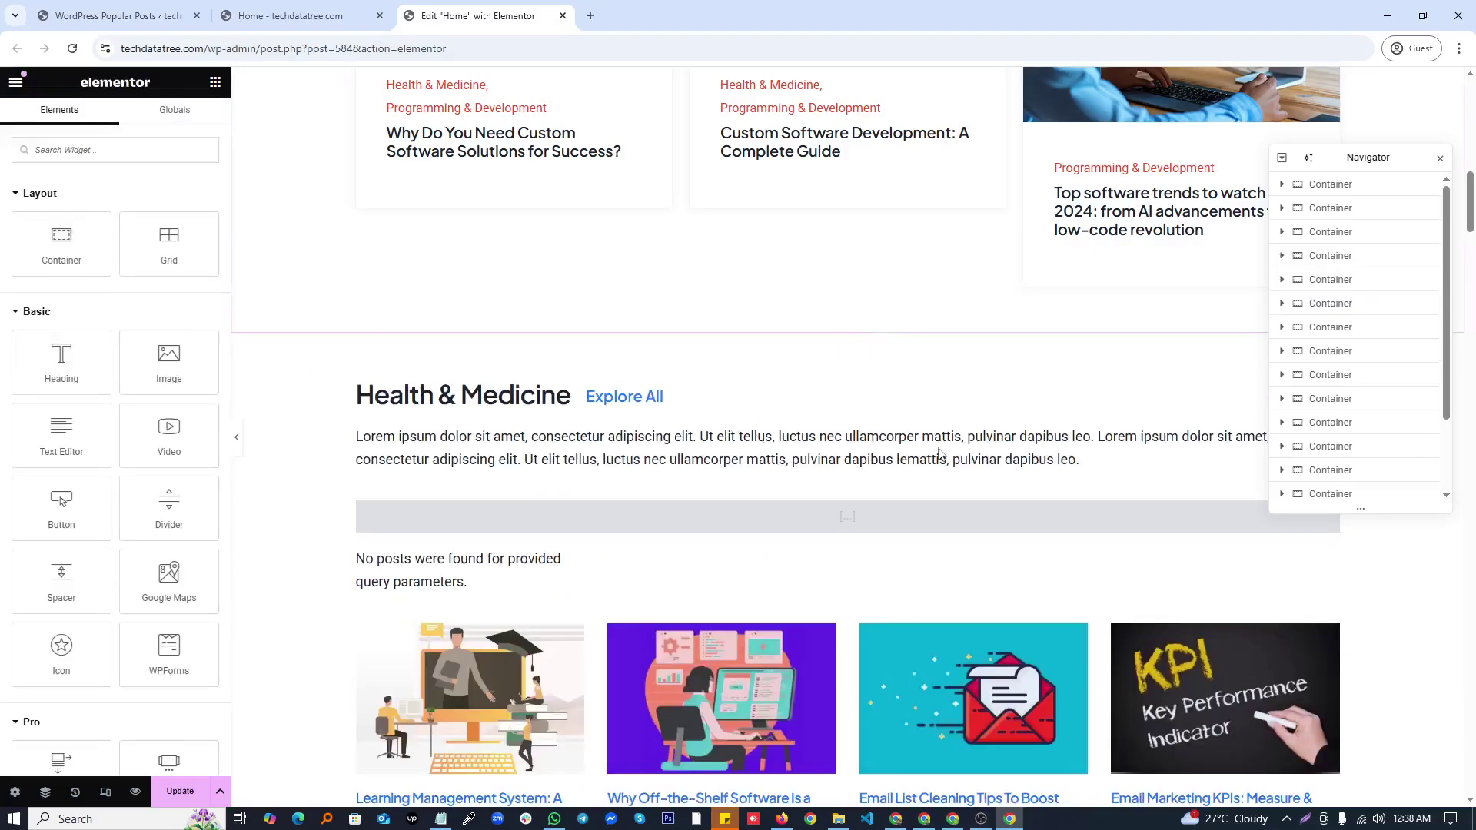
left_click(981, 819)
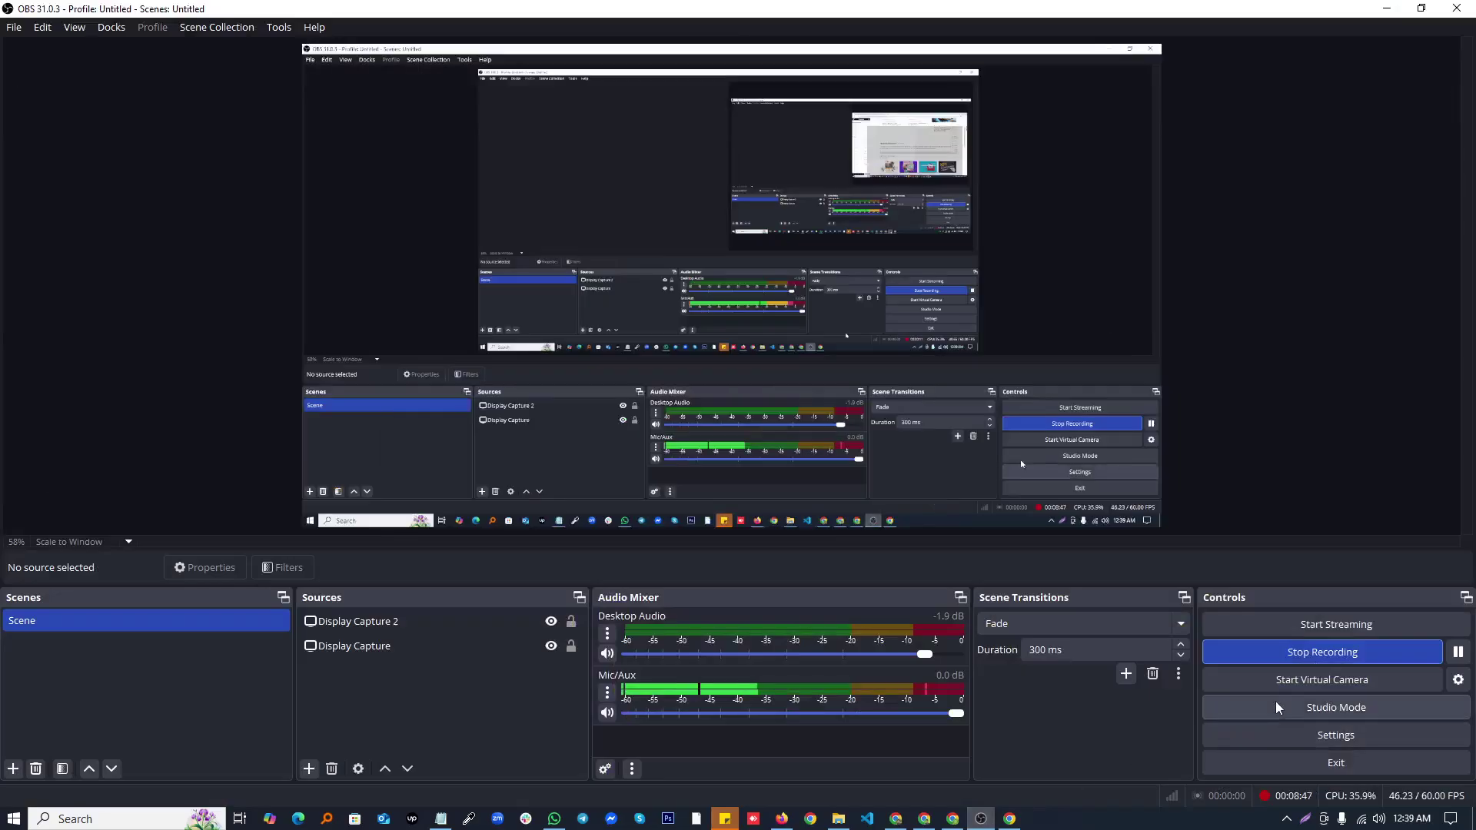